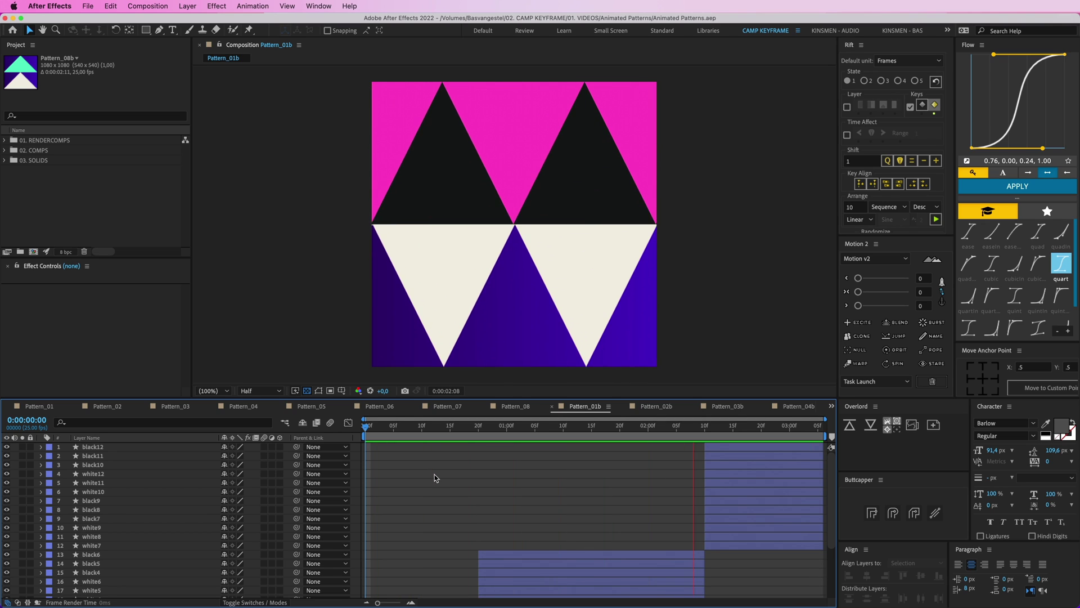
- Stop the preview and open the Pattern_01 composition
{"action": "key", "text": "space"}
{"action": "left_click", "coordinate": [40, 407]}
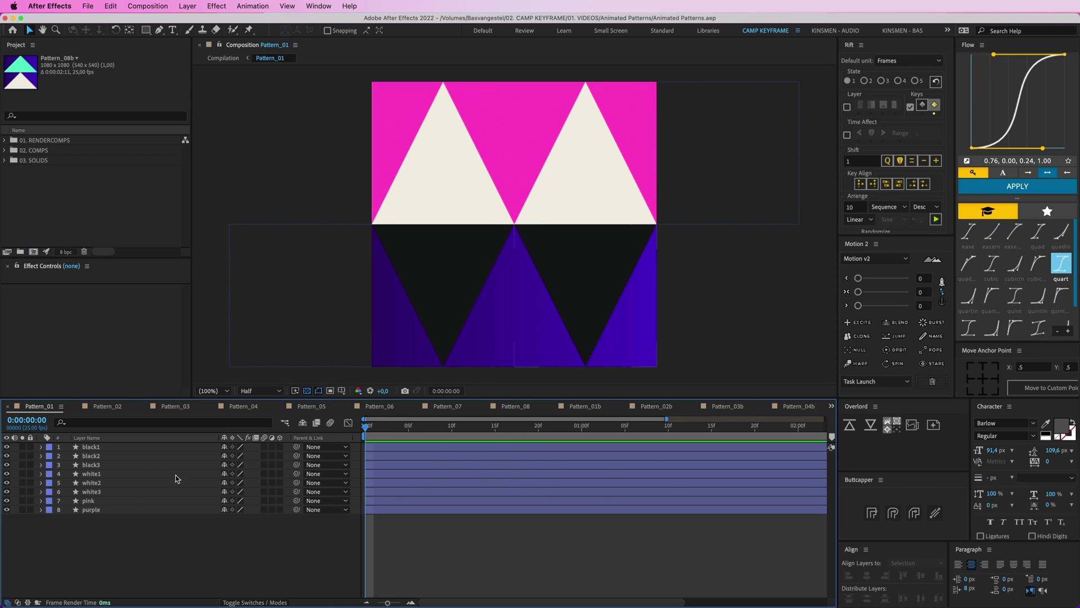
- Try moving the purple and pink background shapes out of place, undoing each move
{"action": "left_click", "coordinate": [104, 509]}
{"action": "key", "text": "comma"}
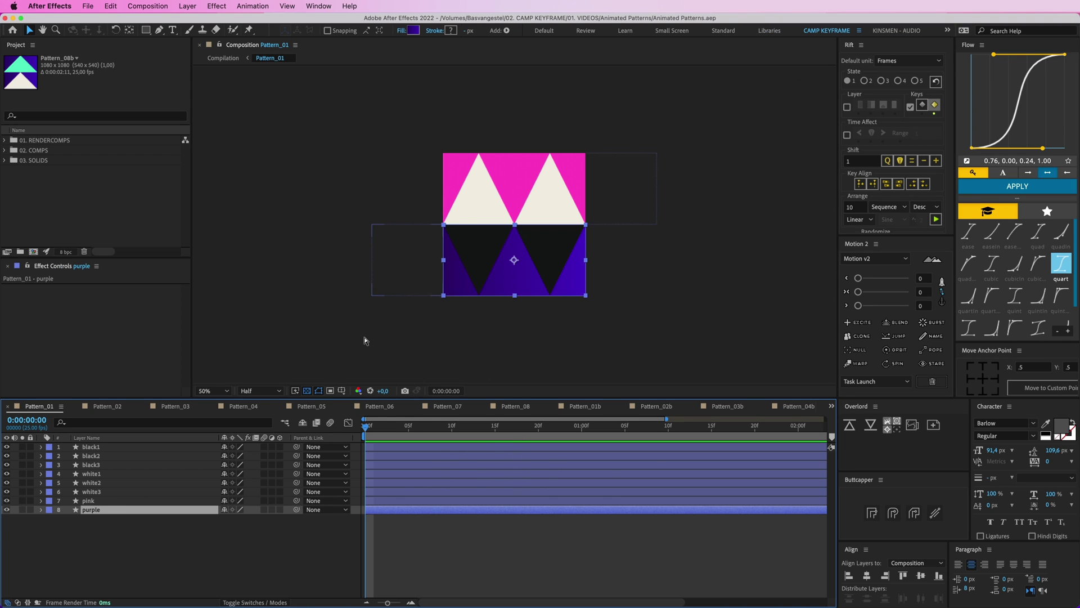
{"action": "left_click_drag", "start_coordinate": [507, 281], "coordinate": [442, 295]}
{"action": "key", "text": "super+z"}
{"action": "left_click", "coordinate": [88, 502]}
{"action": "left_click_drag", "start_coordinate": [528, 173], "coordinate": [579, 130]}
{"action": "key", "text": "super+z"}
- Move the white1, white2 and white3 layers above black3 and try shifting the white triangles sideways
{"action": "left_click", "coordinate": [94, 493]}
{"action": "left_click", "coordinate": [96, 474], "text": "shift"}
{"action": "left_click_drag", "start_coordinate": [96, 474], "coordinate": [103, 461]}
{"action": "left_click_drag", "start_coordinate": [557, 214], "coordinate": [615, 206]}
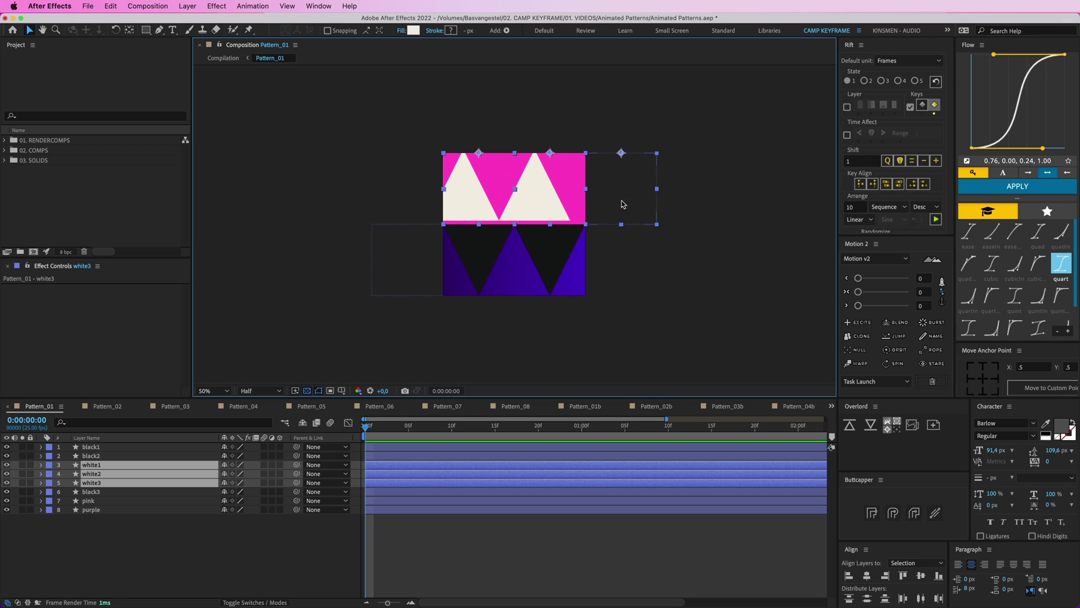
- Bring the black1, black2 and black3 layers to the top of the layer stack
{"action": "left_click", "coordinate": [99, 457]}
{"action": "left_click", "coordinate": [101, 449], "text": "shift"}
{"action": "left_click", "coordinate": [91, 492], "text": "super"}
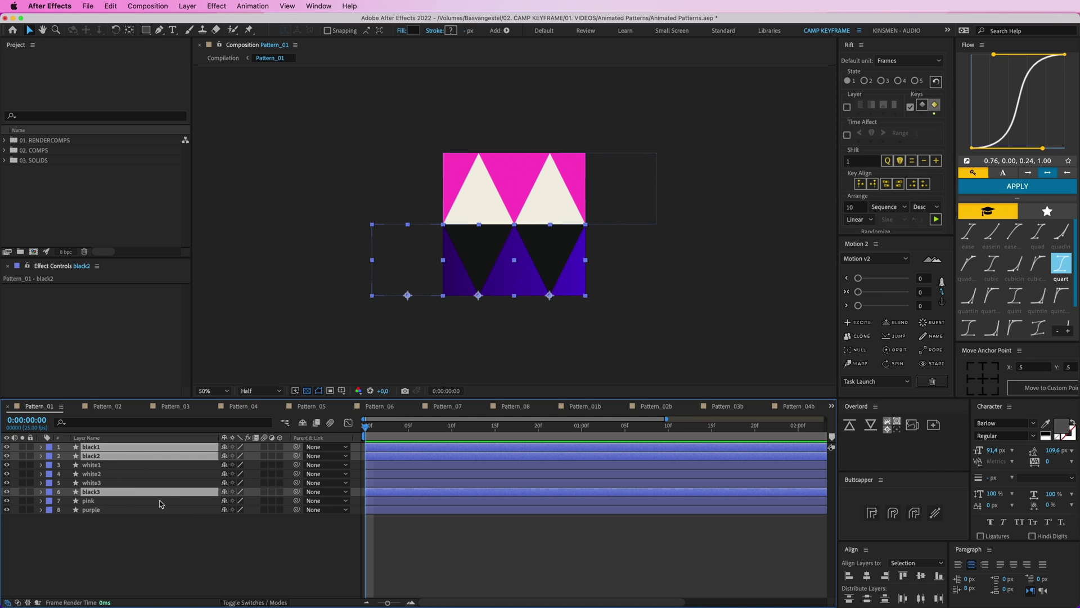
{"action": "key", "text": "super+shift+bracketright"}
{"action": "left_click", "coordinate": [162, 523]}
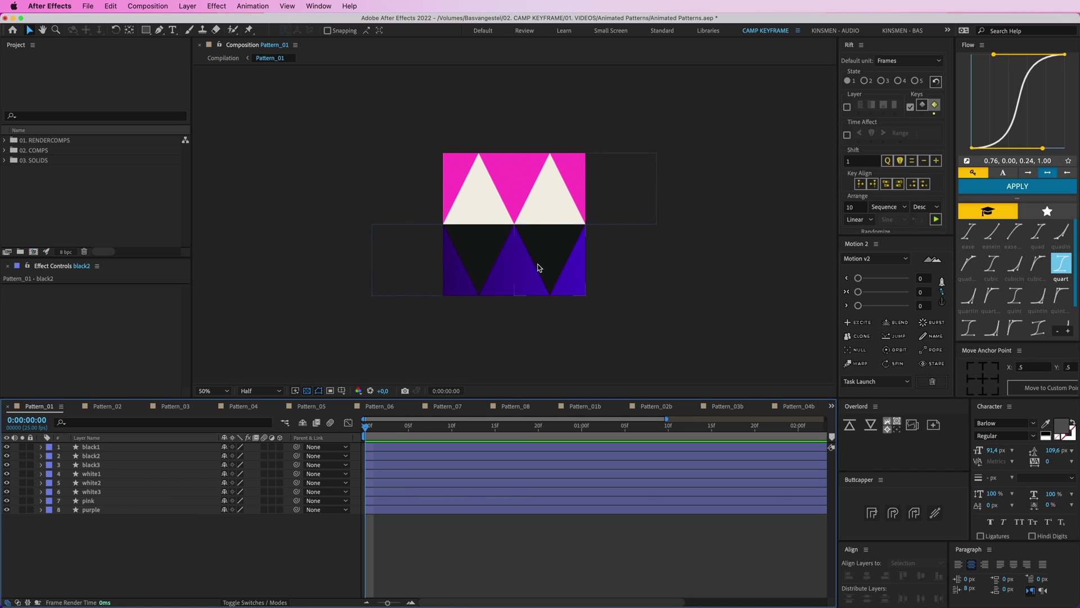
- Try scaling the white3 triangle down from the anchor point at its tip
{"action": "left_click", "coordinate": [478, 203]}
{"action": "left_click", "coordinate": [548, 207], "text": "shift"}
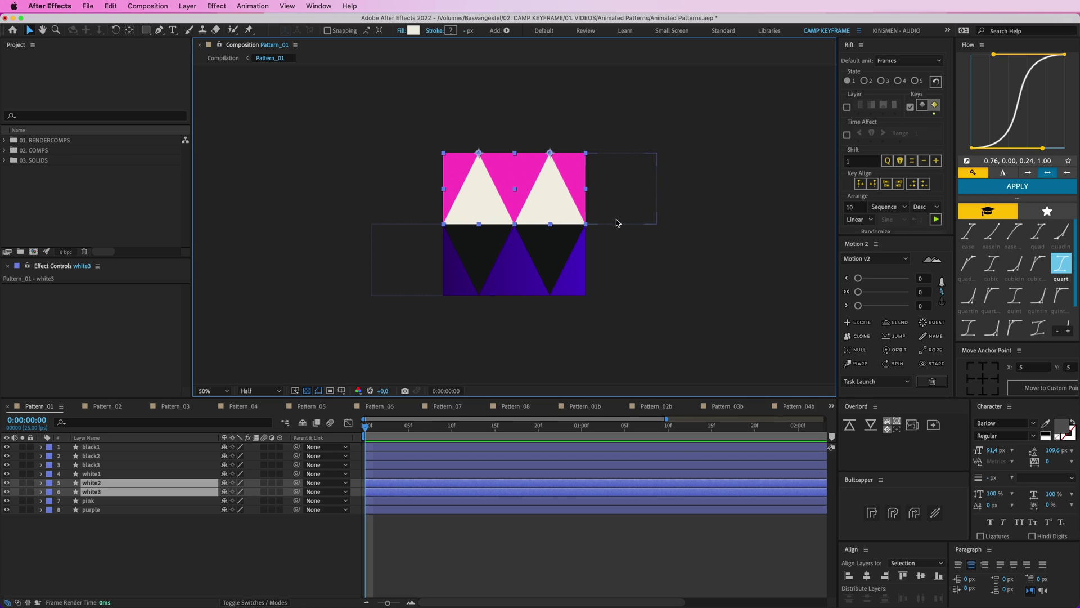
{"action": "key", "text": "period"}
{"action": "left_click_drag", "start_coordinate": [526, 131], "coordinate": [521, 204]}
{"action": "left_click", "coordinate": [439, 171]}
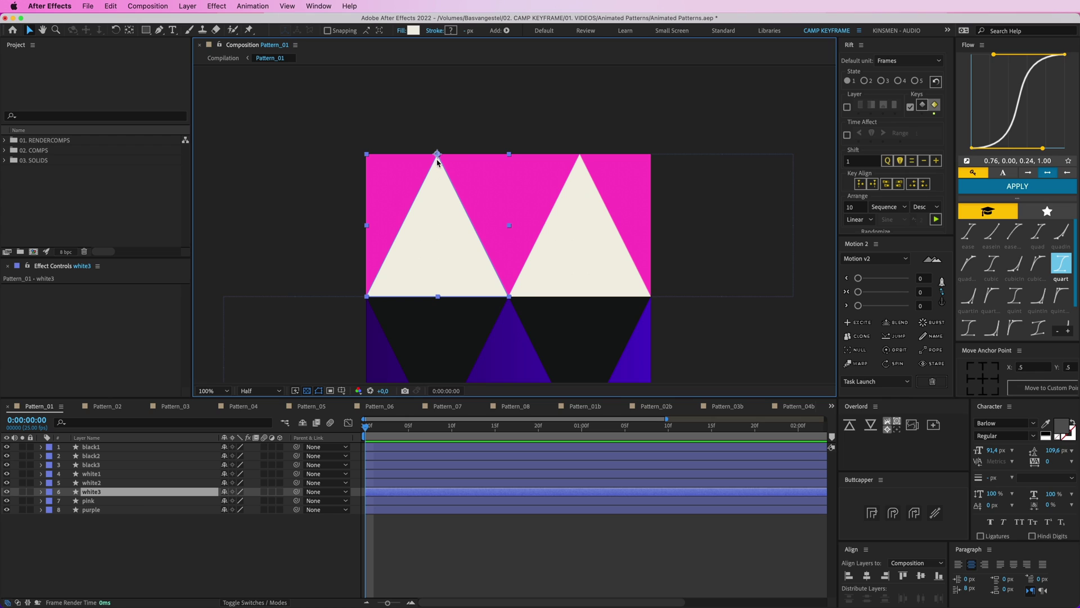
{"action": "key", "text": "s"}
{"action": "left_click_drag", "start_coordinate": [251, 502], "coordinate": [225, 502]}
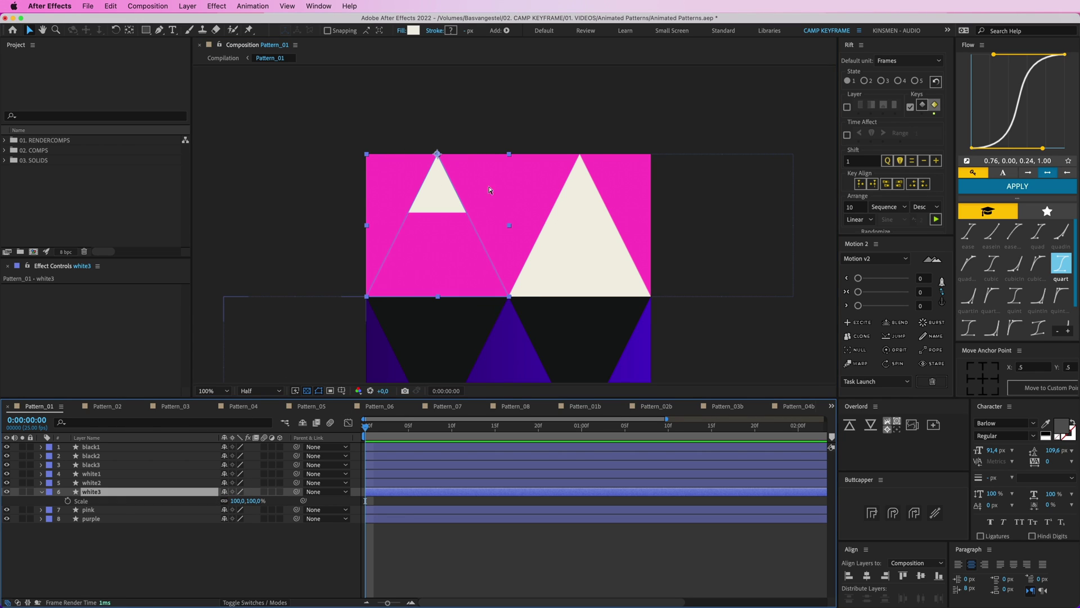
- Try scaling white3 with its anchor point moved to the centre of the layer, and undo the scaling
{"action": "left_click", "coordinate": [130, 31]}
{"action": "left_click_drag", "start_coordinate": [444, 159], "coordinate": [511, 228]}
{"action": "left_click_drag", "start_coordinate": [257, 500], "coordinate": [236, 501]}
{"action": "key", "text": "super+z"}
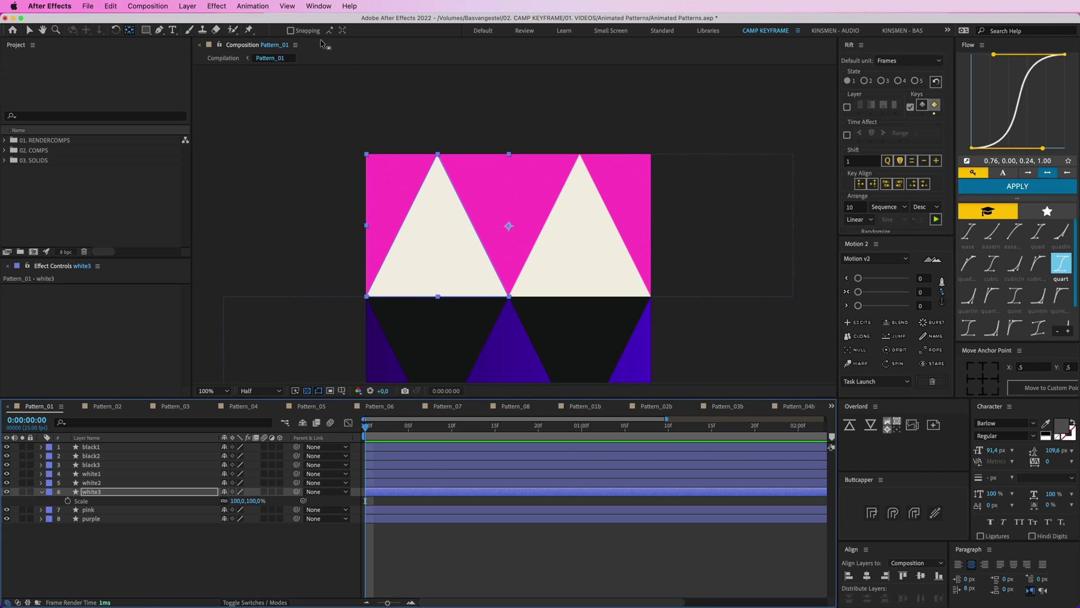
- Snap white3's anchor point onto the triangle's tip with snapping enabled, turn snapping off and return to the Selection tool
{"action": "left_click", "coordinate": [291, 31]}
{"action": "left_click_drag", "start_coordinate": [509, 225], "coordinate": [438, 154]}
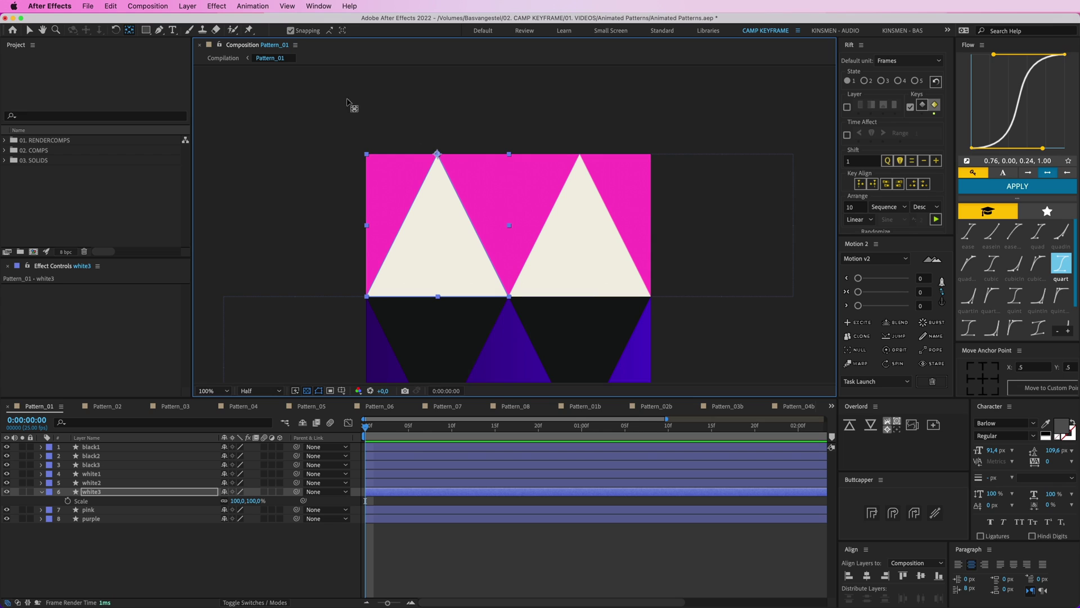
{"action": "left_click", "coordinate": [291, 32]}
{"action": "left_click", "coordinate": [542, 559]}
{"action": "key", "text": "v"}
- Check the anchor point positions of the other white and black triangles, including those outside the frame
{"action": "left_click", "coordinate": [439, 195]}
{"action": "left_click", "coordinate": [578, 165]}
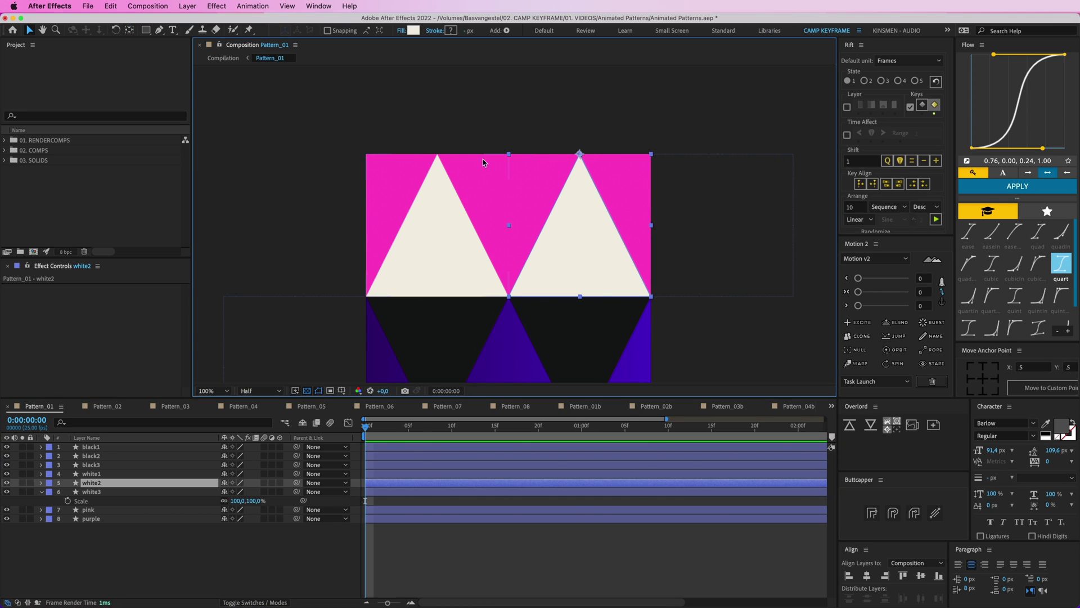
{"action": "left_click", "coordinate": [798, 205]}
{"action": "left_click", "coordinate": [770, 203]}
{"action": "left_click", "coordinate": [600, 335]}
{"action": "left_click_drag", "start_coordinate": [603, 334], "coordinate": [598, 216]}
{"action": "left_click", "coordinate": [451, 260]}
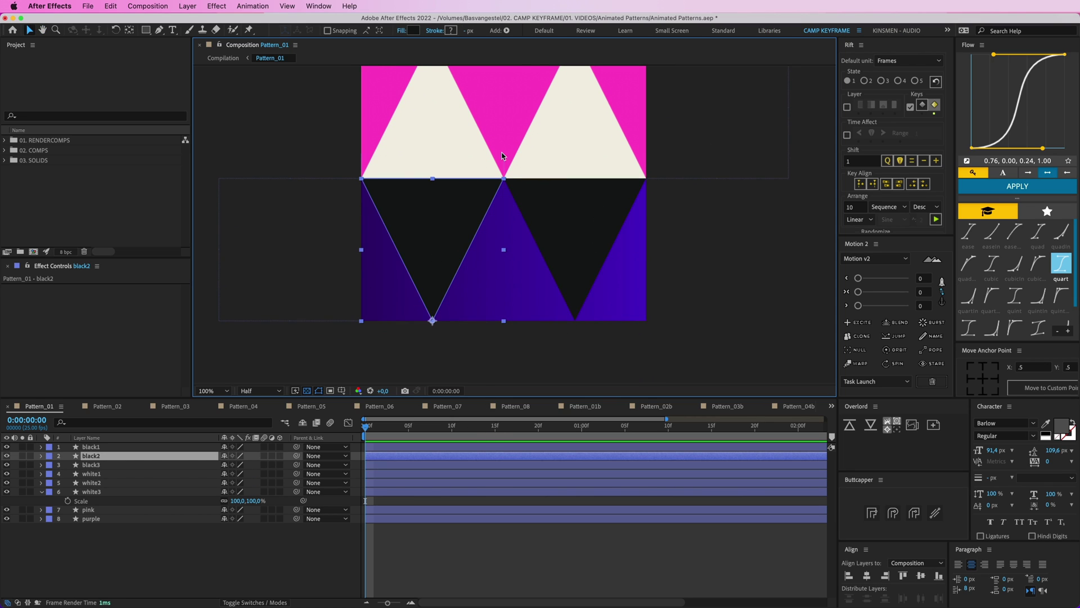
{"action": "scroll", "coordinate": [503, 157], "scroll_direction": "up", "scroll_amount": 2}
{"action": "left_click", "coordinate": [439, 205], "text": "shift"}
{"action": "left_click", "coordinate": [572, 212], "text": "shift"}
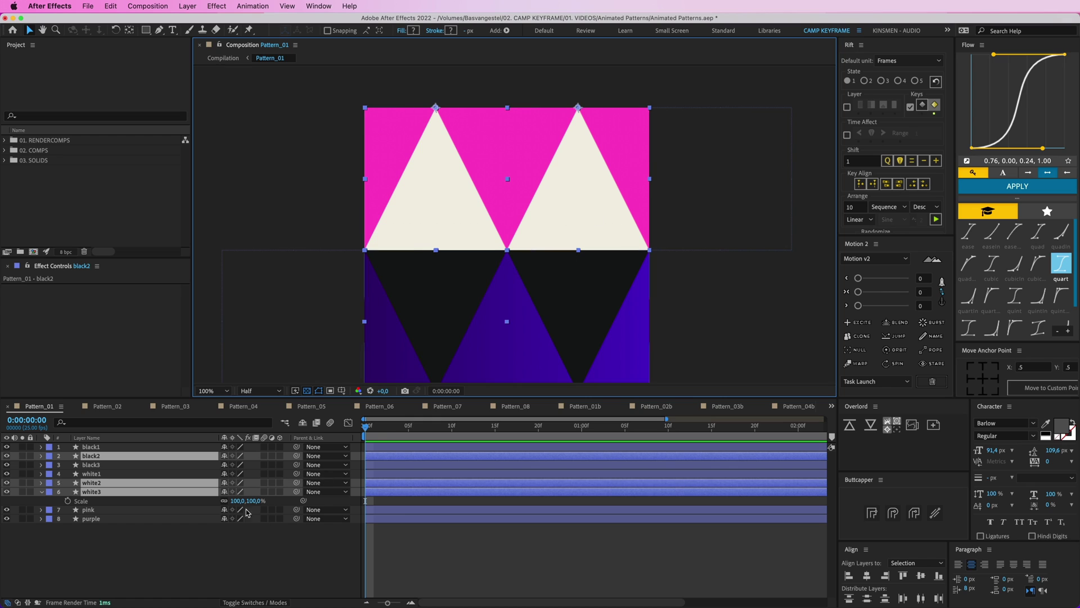
- Add Position keyframes at 0:00:00:00 to all six black and white triangle layers
{"action": "left_click", "coordinate": [114, 448]}
{"action": "left_click", "coordinate": [97, 492], "text": "shift"}
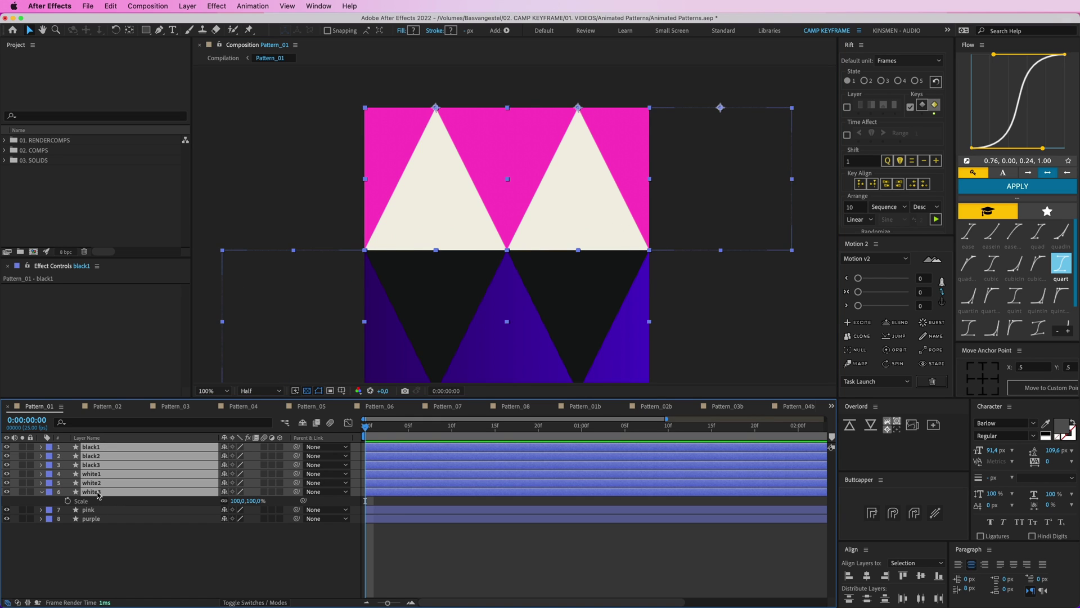
{"action": "key", "text": "p"}
{"action": "left_click", "coordinate": [68, 456]}
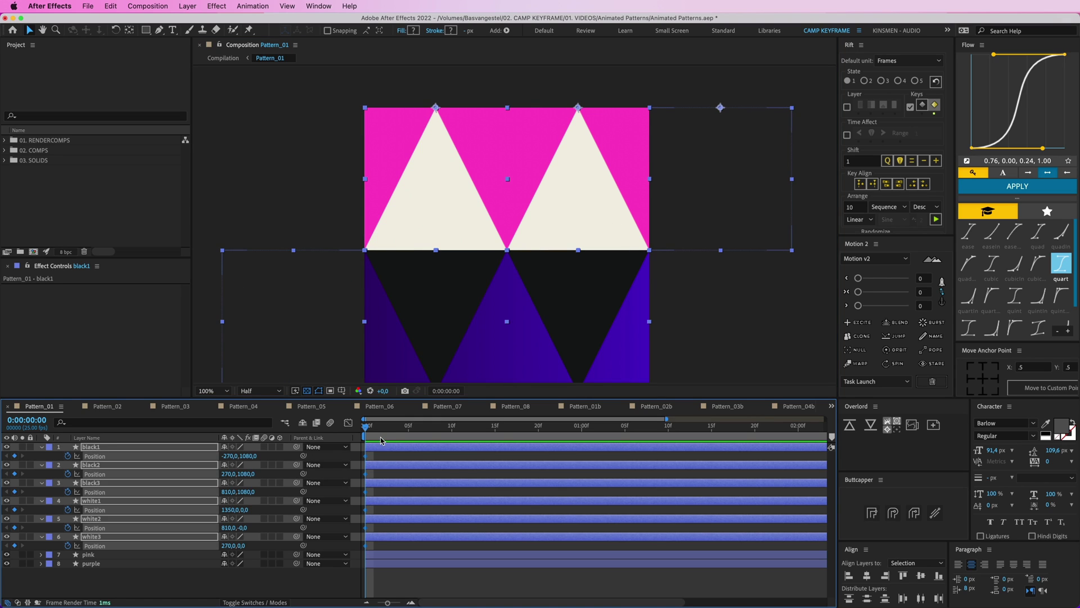
- At 0:00:00:07, shift the three white triangles left by one triangle width to keyframe their new positions
{"action": "left_click", "coordinate": [426, 429]}
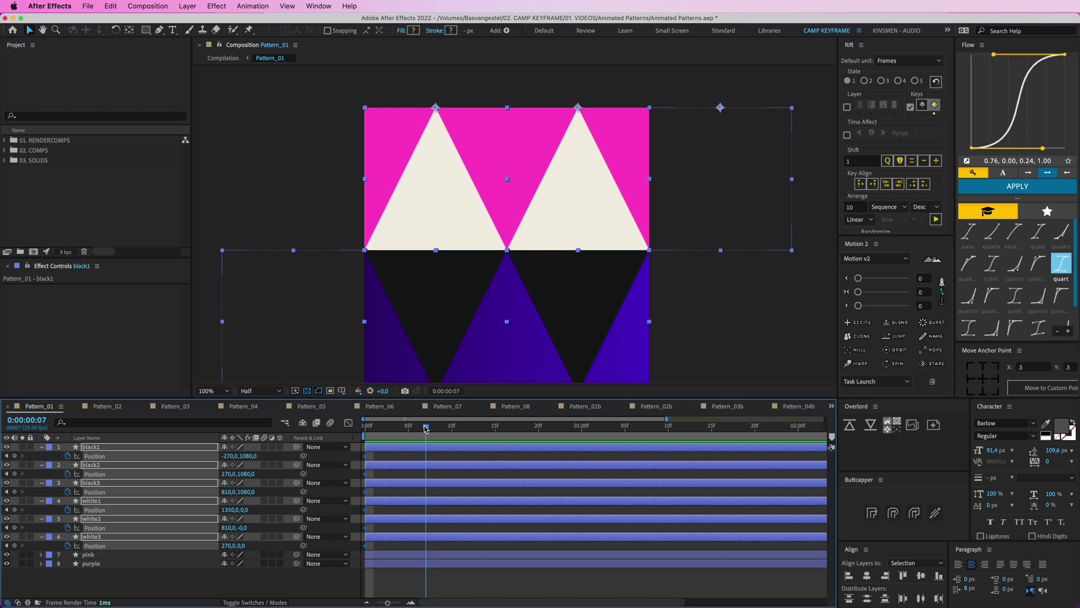
{"action": "left_click", "coordinate": [451, 460]}
{"action": "left_click", "coordinate": [474, 200]}
{"action": "left_click", "coordinate": [571, 202], "text": "shift"}
{"action": "left_click", "coordinate": [718, 196], "text": "shift"}
{"action": "left_click_drag", "start_coordinate": [717, 197], "coordinate": [576, 202]}
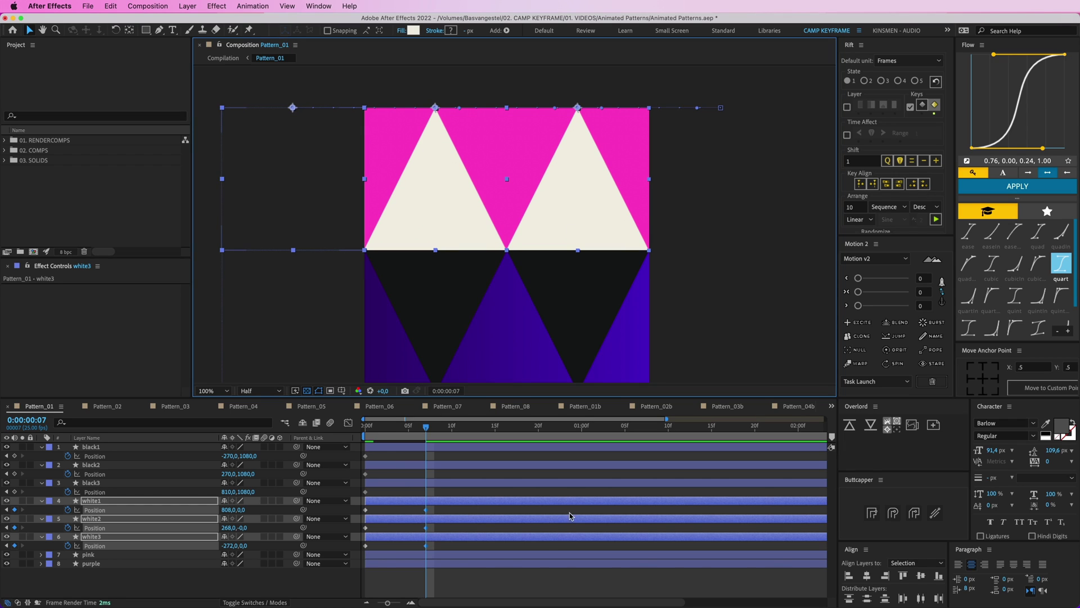
- At 0:00:00:07, shift the three black triangles right by one triangle width
{"action": "left_click", "coordinate": [452, 326]}
{"action": "left_click", "coordinate": [564, 305], "text": "shift"}
{"action": "left_click", "coordinate": [321, 301], "text": "shift"}
{"action": "left_click_drag", "start_coordinate": [420, 289], "coordinate": [560, 291]}
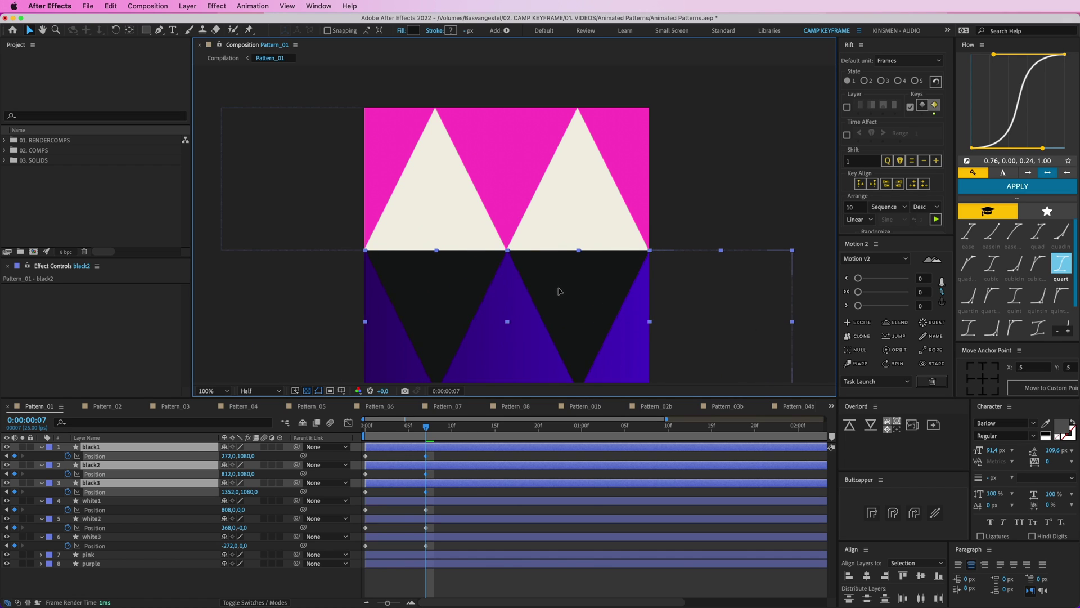
- Apply the Flow quart easing (0.76, 0.00, 0.24, 1.00) to all Position keyframes and preview the motion from the start
{"action": "left_click_drag", "start_coordinate": [438, 548], "coordinate": [340, 450]}
{"action": "left_click", "coordinate": [1017, 185]}
{"action": "key", "text": "Home"}
{"action": "key", "text": "space"}
{"action": "left_click", "coordinate": [442, 453]}
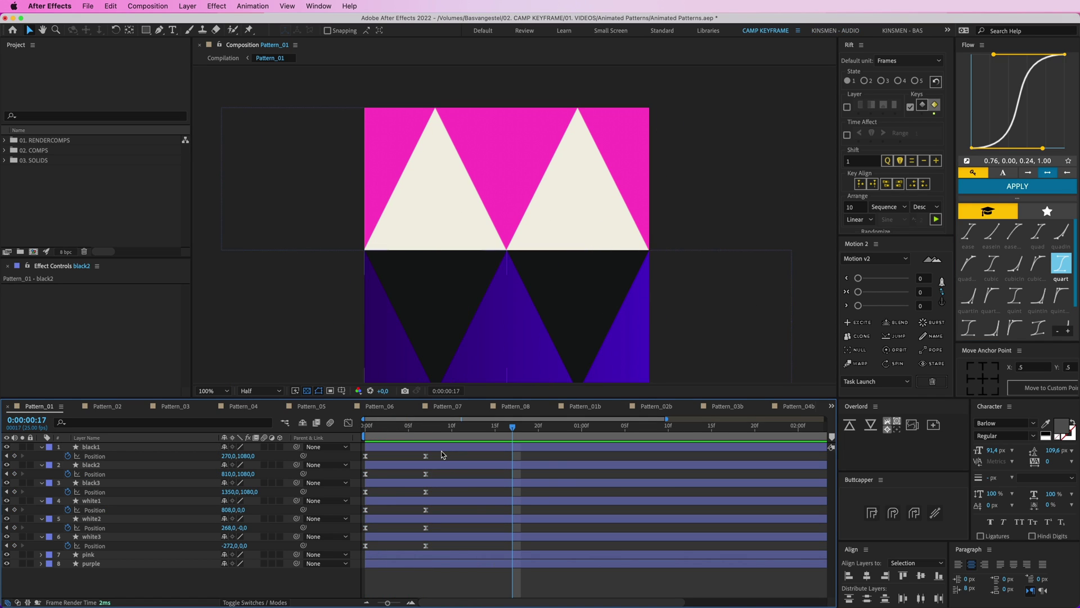
- Open the Pattern_01b composition, reveal the black1 layer's keyframes and preview their timing
{"action": "left_click", "coordinate": [585, 406]}
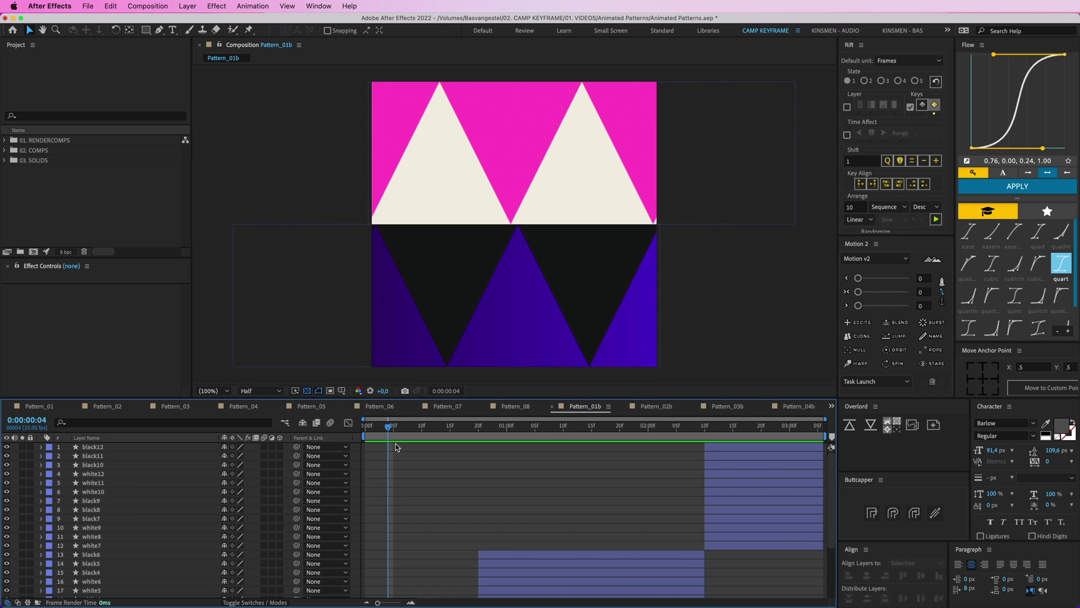
{"action": "scroll", "coordinate": [405, 483], "scroll_direction": "down", "scroll_amount": 3}
{"action": "left_click", "coordinate": [400, 531]}
{"action": "key", "text": "u"}
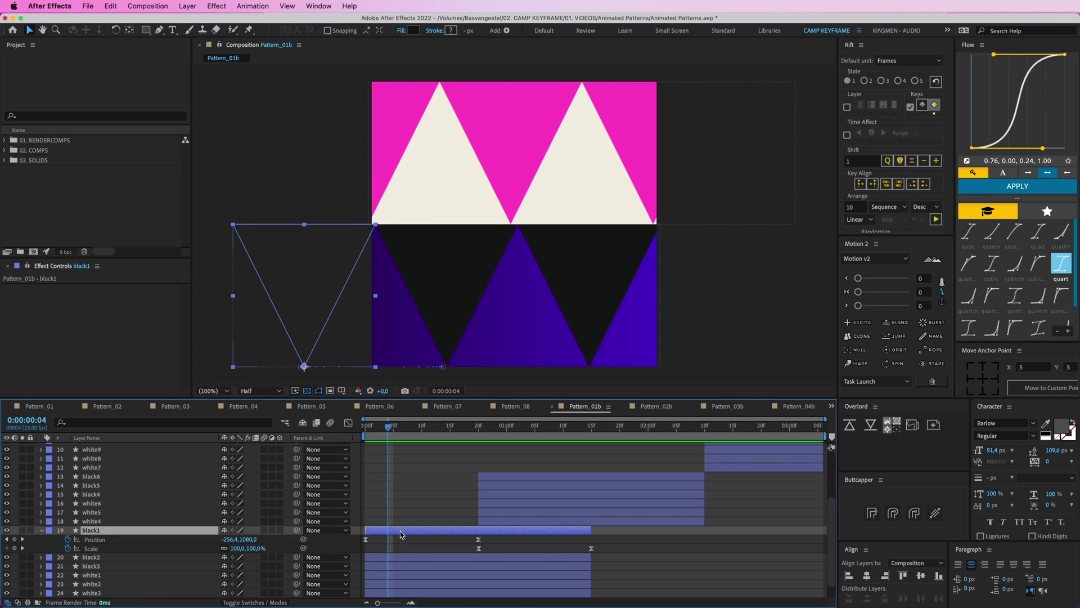
{"action": "key", "text": "Home"}
{"action": "key", "text": "space"}
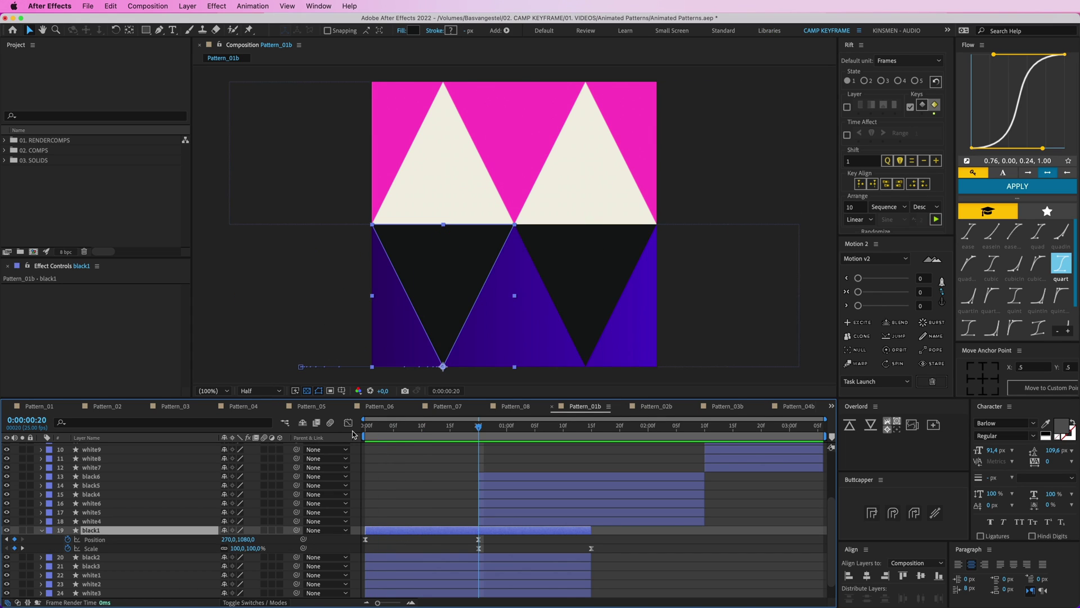
- In Pattern_01, move the ending Position keyframes of all six triangle layers to 0:00:00:20 and preview the slower motion
{"action": "left_click", "coordinate": [38, 405]}
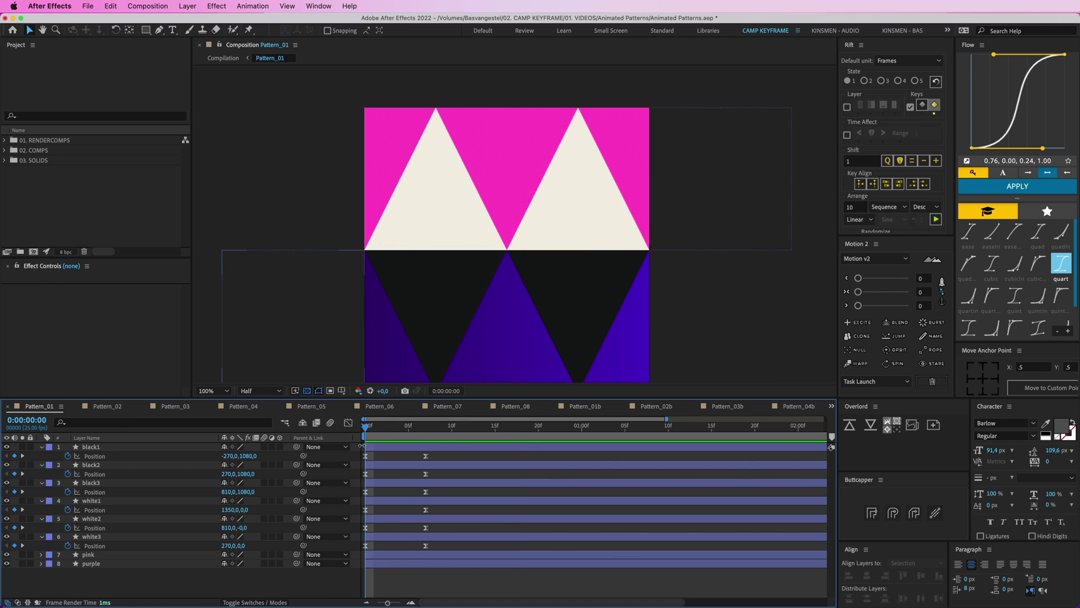
{"action": "key", "text": "space"}
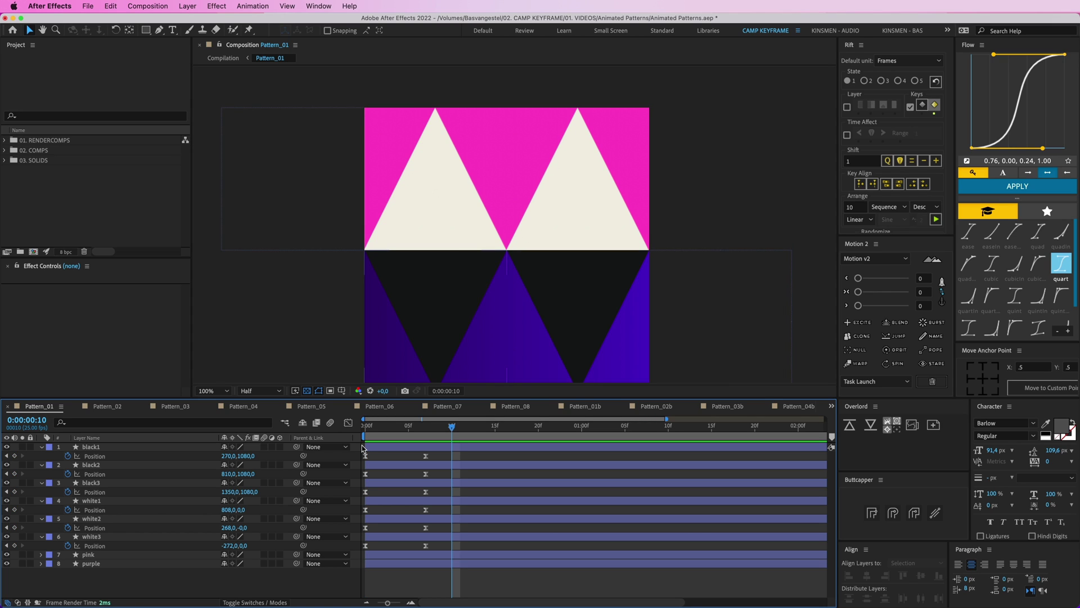
{"action": "left_click_drag", "start_coordinate": [393, 453], "coordinate": [544, 553]}
{"action": "key", "text": "space"}
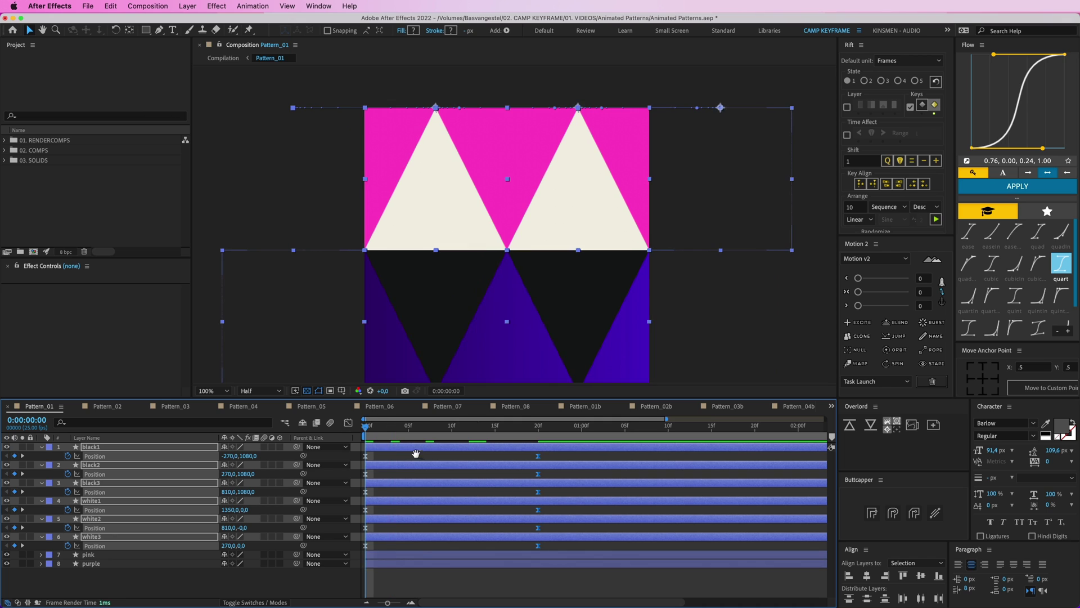
{"action": "key", "text": "super+shift+a"}
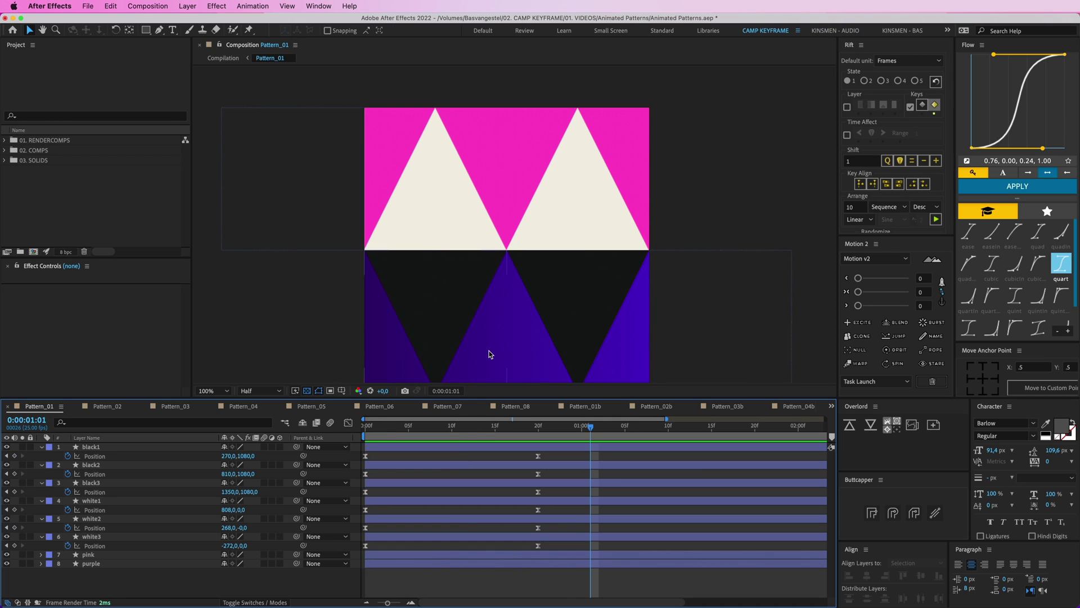
{"action": "scroll", "coordinate": [488, 352], "scroll_direction": "down", "scroll_amount": 1}
- Scrub through the triangles' scaling transition in Pattern_01b to examine how the shapes swap
{"action": "left_click", "coordinate": [591, 407]}
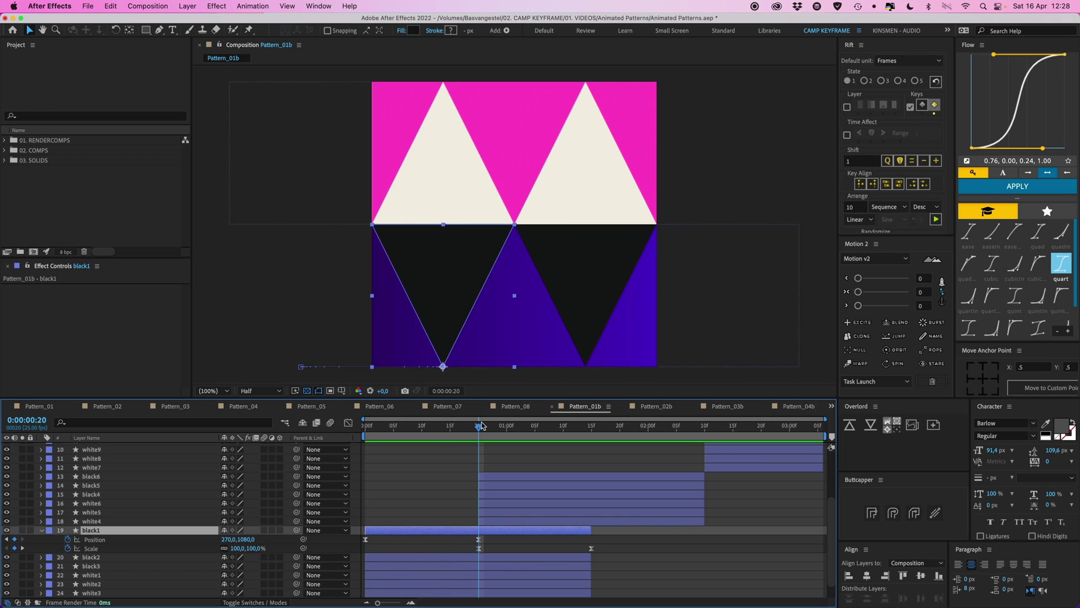
{"action": "left_click", "coordinate": [450, 428]}
{"action": "key", "text": "super+shift+a"}
{"action": "left_click_drag", "start_coordinate": [431, 431], "coordinate": [549, 443]}
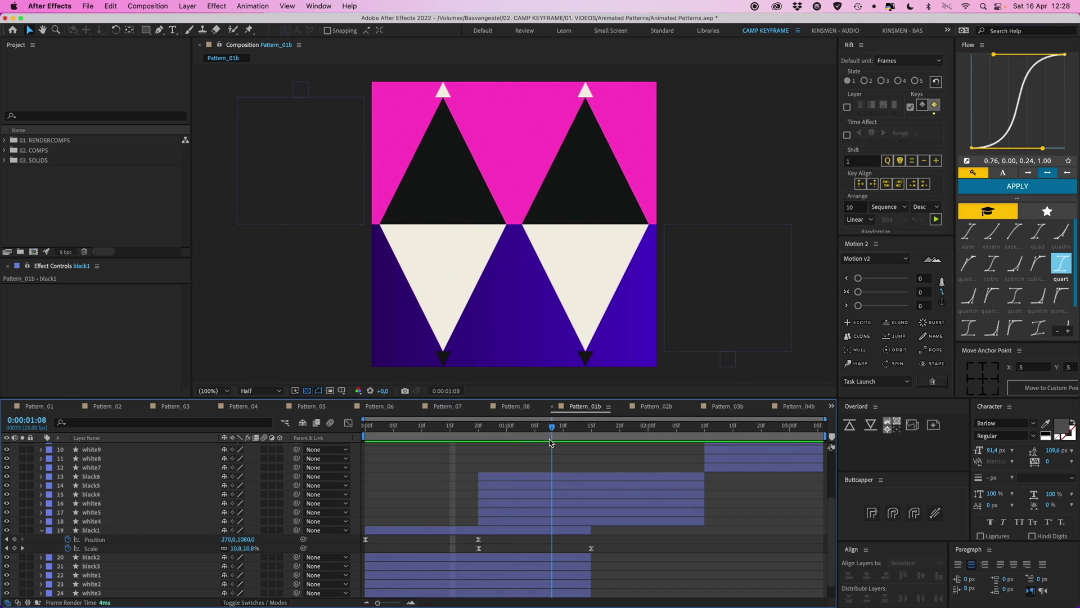
{"action": "left_click", "coordinate": [446, 168]}
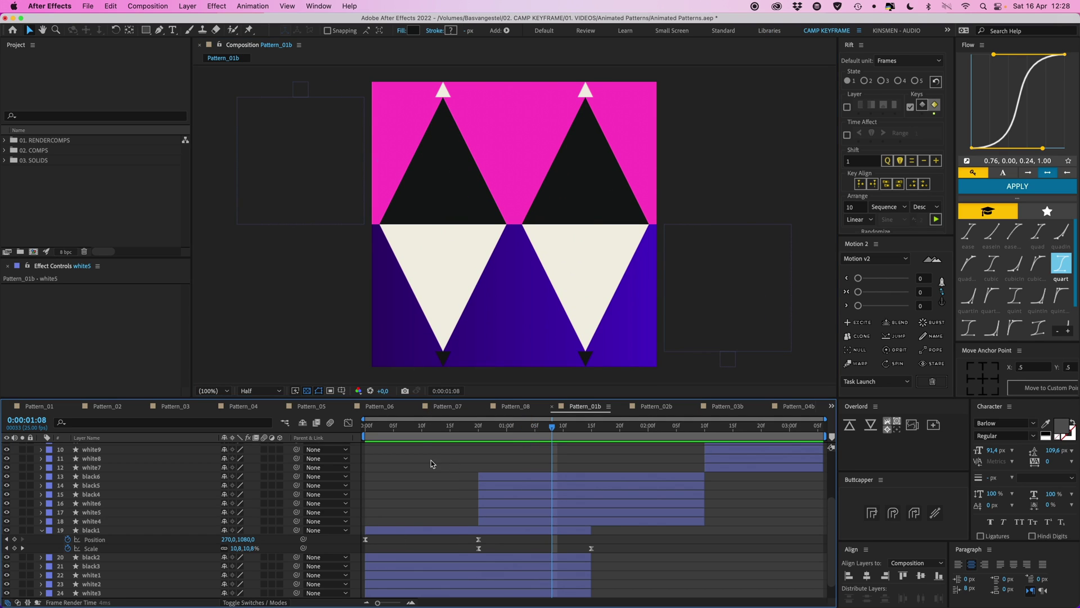
- In Pattern_01, add Scale keyframes at 0:00:00:20 to all six black and white triangle layers
{"action": "left_click", "coordinate": [37, 406]}
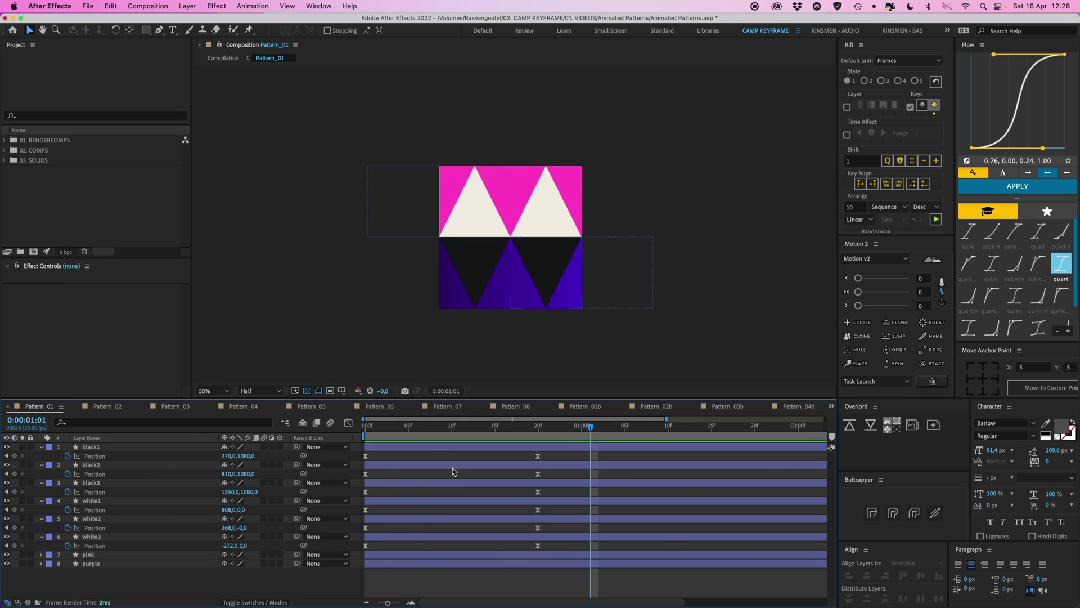
{"action": "left_click", "coordinate": [538, 429]}
{"action": "left_click", "coordinate": [542, 452]}
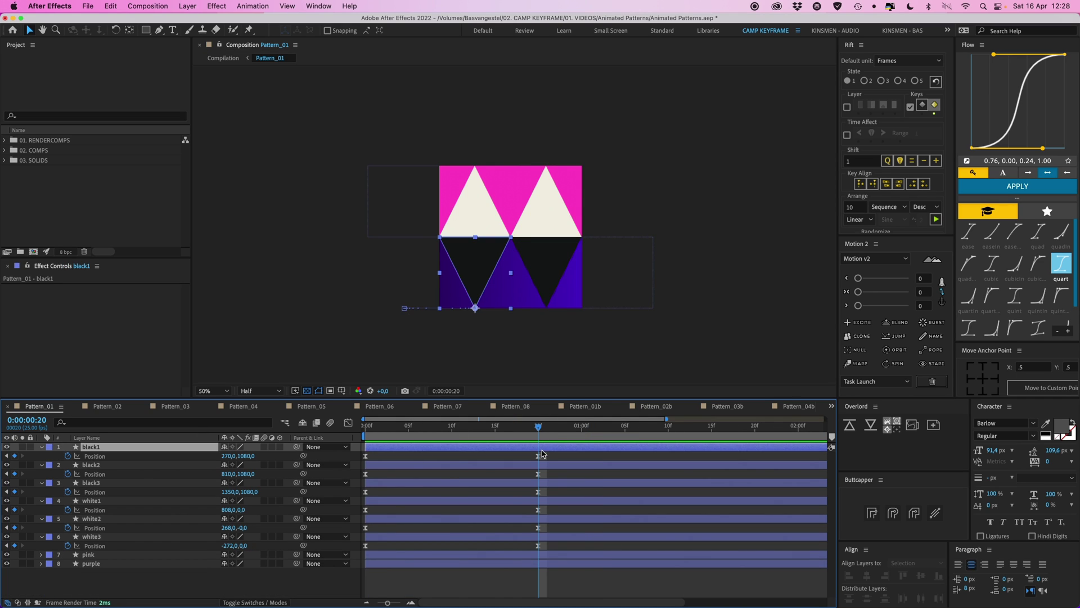
{"action": "left_click", "coordinate": [542, 535], "text": "shift"}
{"action": "key", "text": "s"}
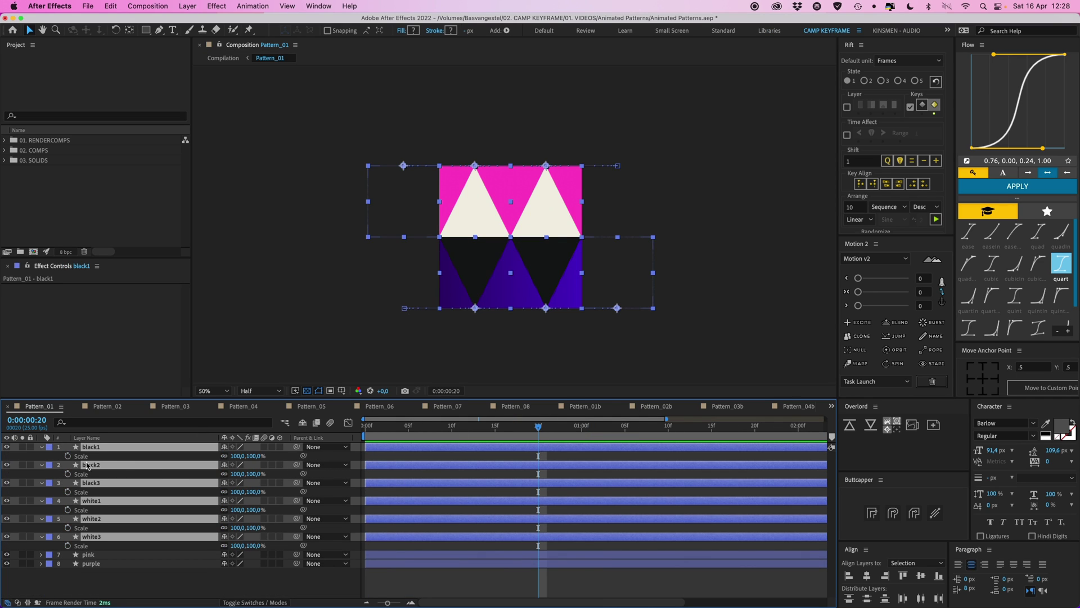
{"action": "left_click", "coordinate": [67, 456]}
- Set the Scale of all six triangle layers to 0% at 0:00:01:15
{"action": "key", "text": "shift+Page_Down"}
{"action": "key", "text": "shift+Page_Down"}
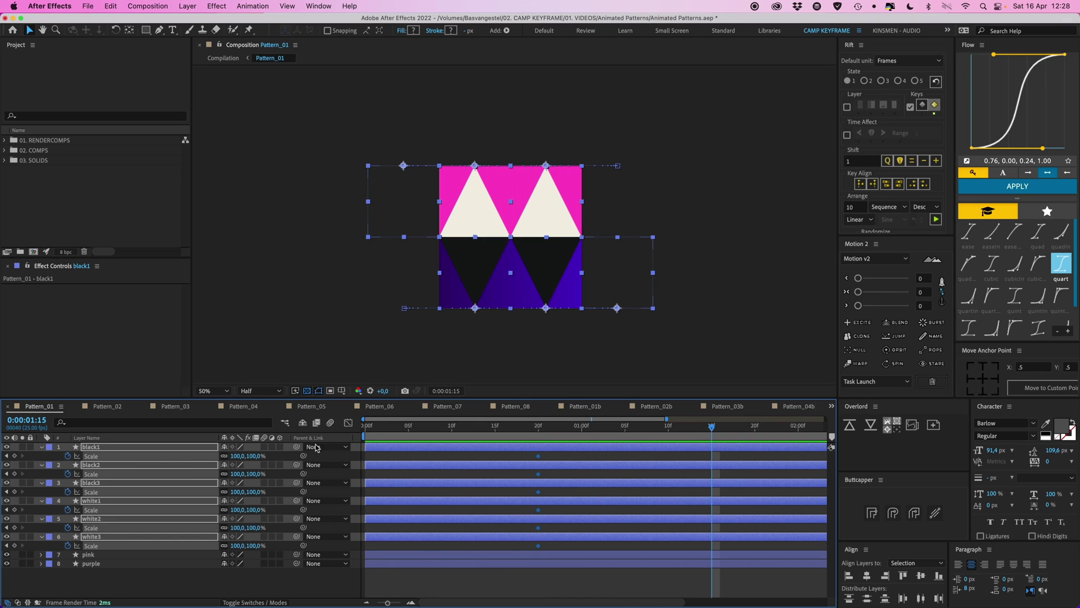
{"action": "left_click", "coordinate": [254, 455]}
{"action": "type", "text": "00"}
{"action": "key", "text": "Return"}
- Apply the Flow quart easing to the Scale keyframes of all six triangle layers
{"action": "left_click_drag", "start_coordinate": [718, 438], "coordinate": [718, 551]}
{"action": "left_click", "coordinate": [1037, 187]}
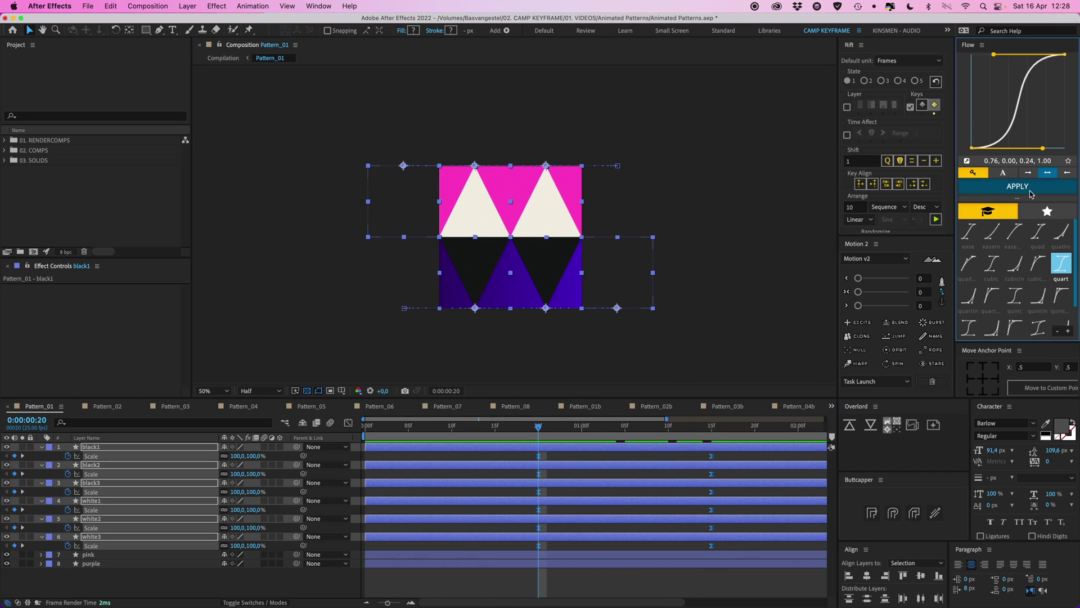
{"action": "left_click", "coordinate": [617, 271]}
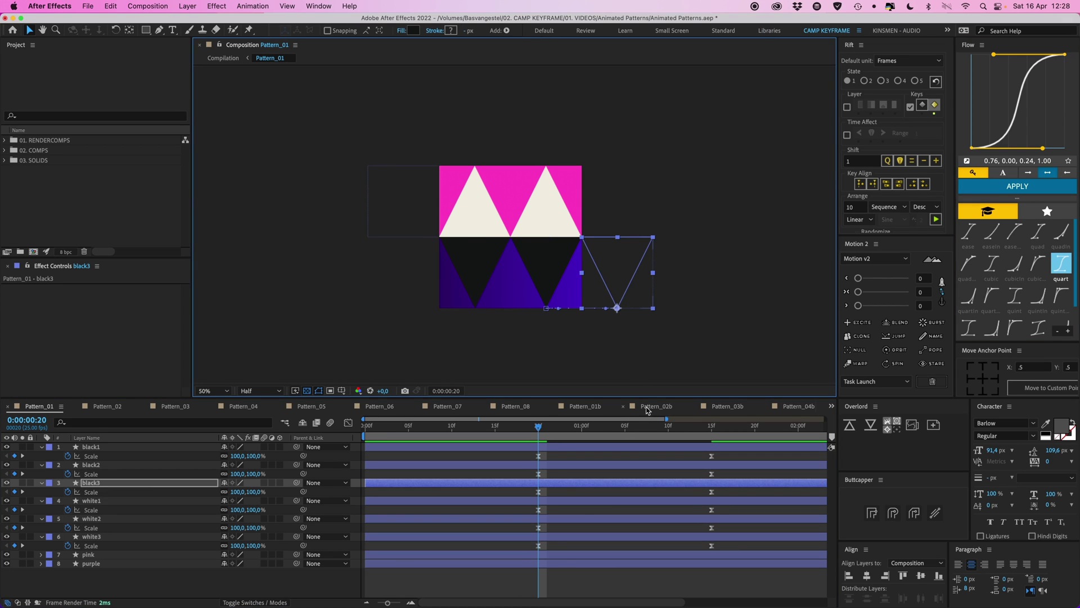
- Trim the ends of all six triangle layers to 0:00:01:15 and play the animation from the start
{"action": "left_click_drag", "start_coordinate": [542, 432], "coordinate": [710, 448]}
{"action": "left_click", "coordinate": [561, 453]}
{"action": "left_click", "coordinate": [709, 448]}
{"action": "left_click", "coordinate": [703, 538], "text": "shift"}
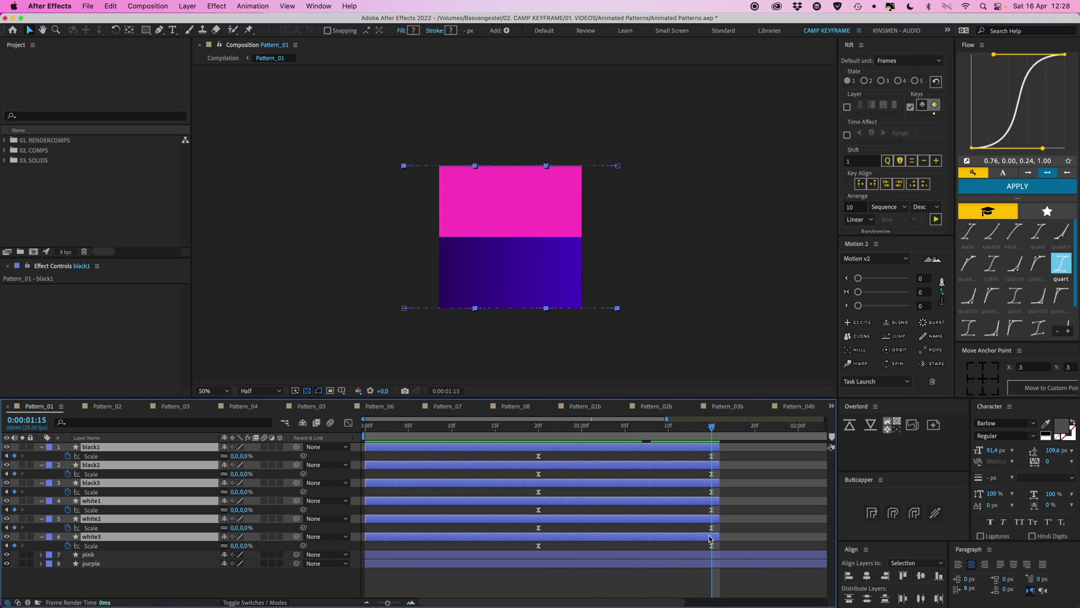
{"action": "left_click_drag", "start_coordinate": [721, 522], "coordinate": [716, 521]}
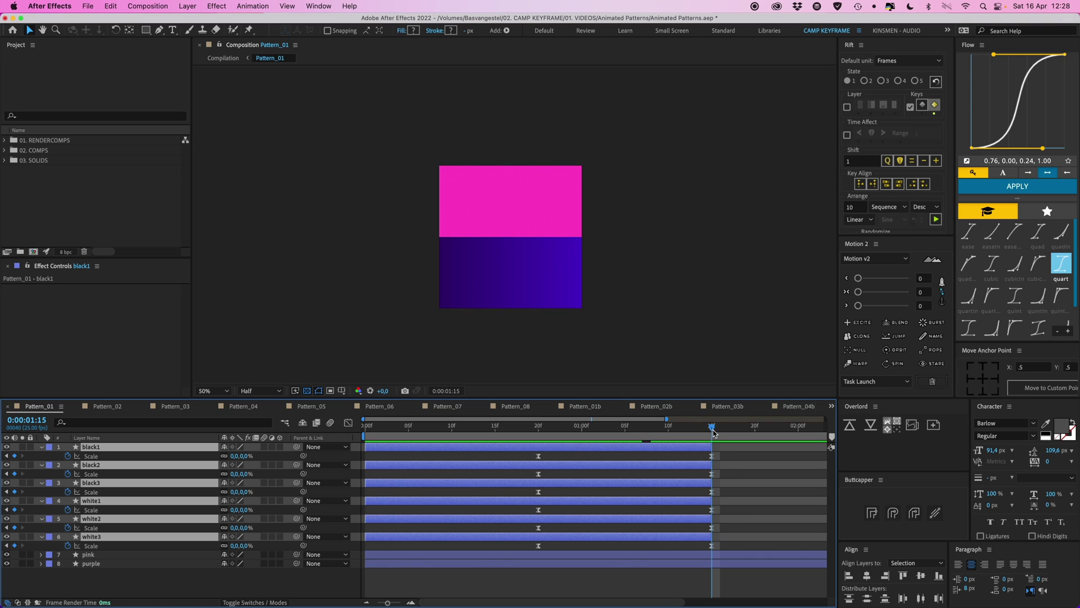
{"action": "left_click", "coordinate": [512, 427]}
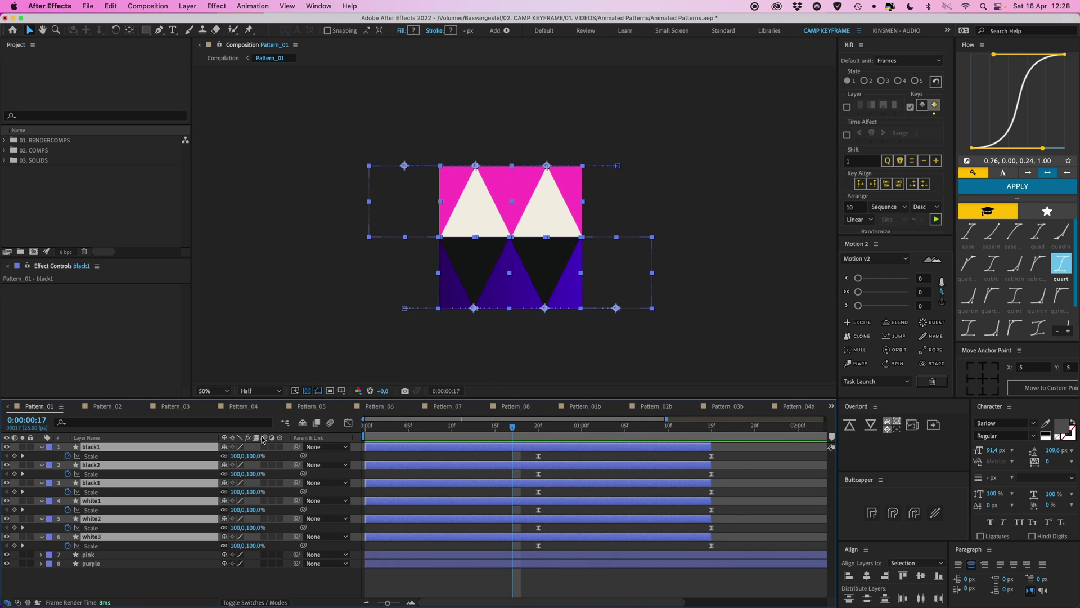
{"action": "key", "text": "space"}
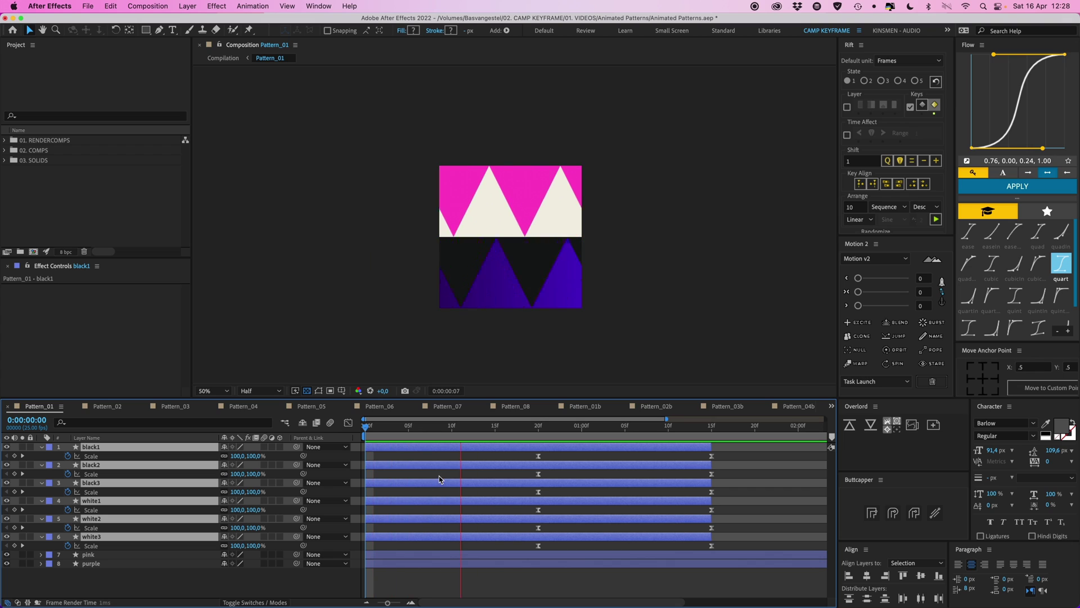
- At 0:00:00:20, duplicate the six triangle layers and move the copies to the top of the layer stack
{"action": "left_click", "coordinate": [539, 426]}
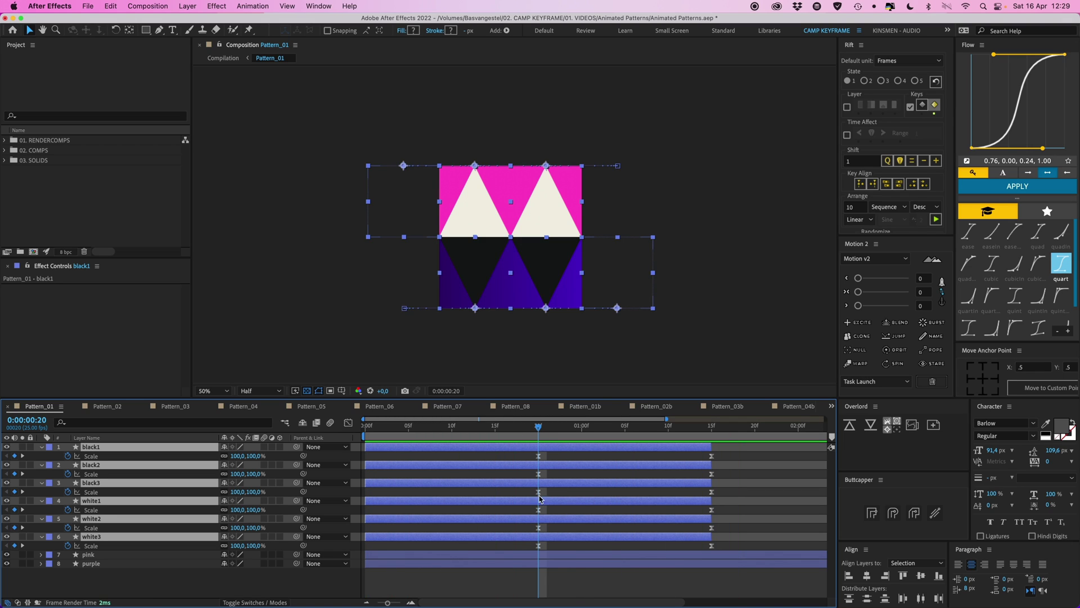
{"action": "key", "text": "super+d"}
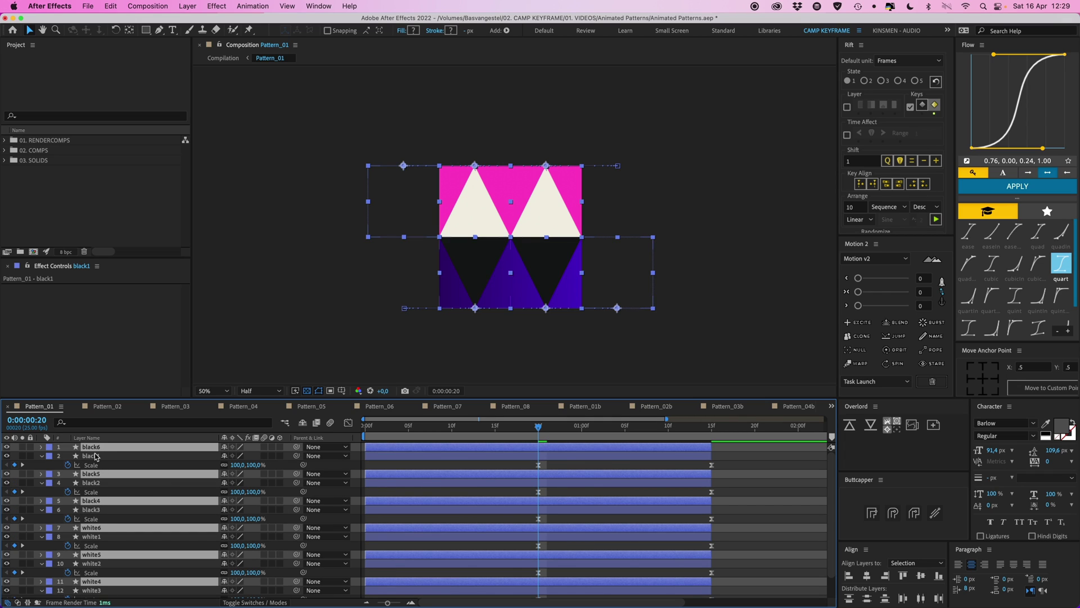
{"action": "key", "text": "super+shift+bracketright"}
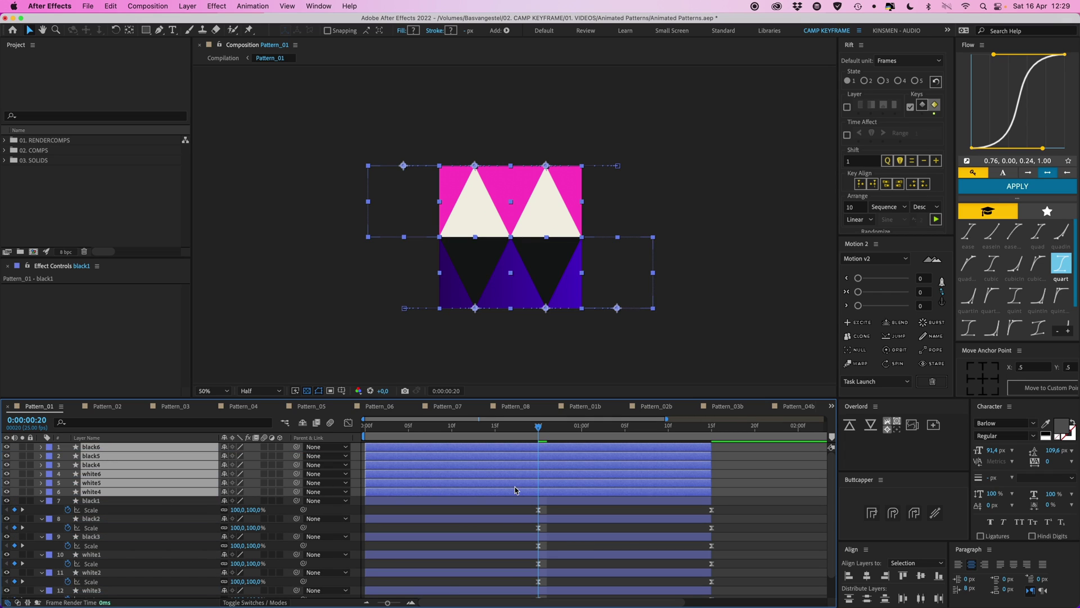
- Collapse the expanded properties of all layers in Pattern_01
{"action": "key", "text": "u"}
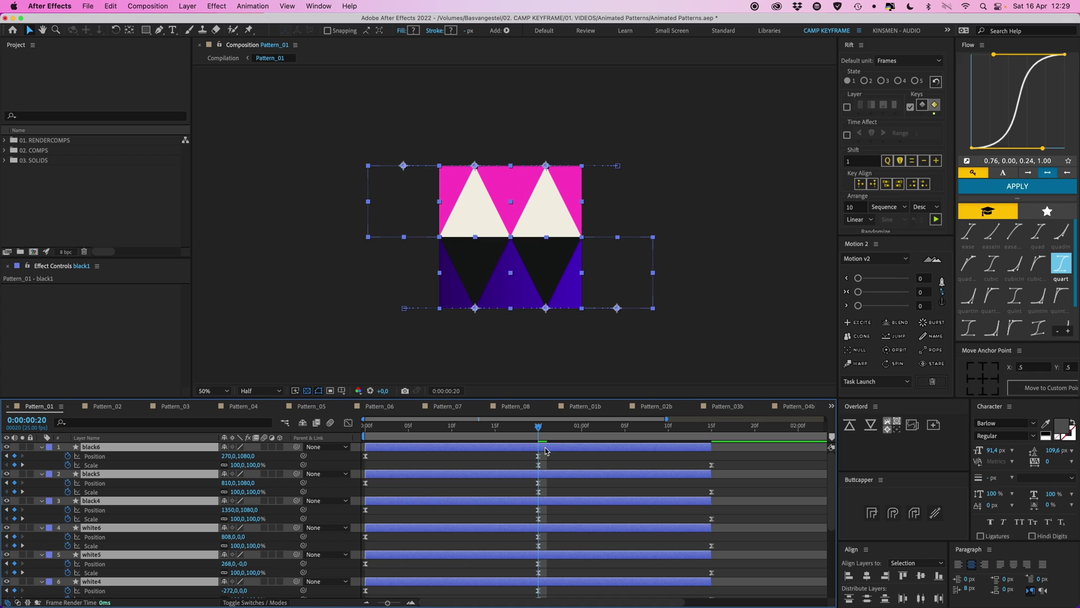
{"action": "key", "text": "u"}
{"action": "left_click", "coordinate": [740, 491]}
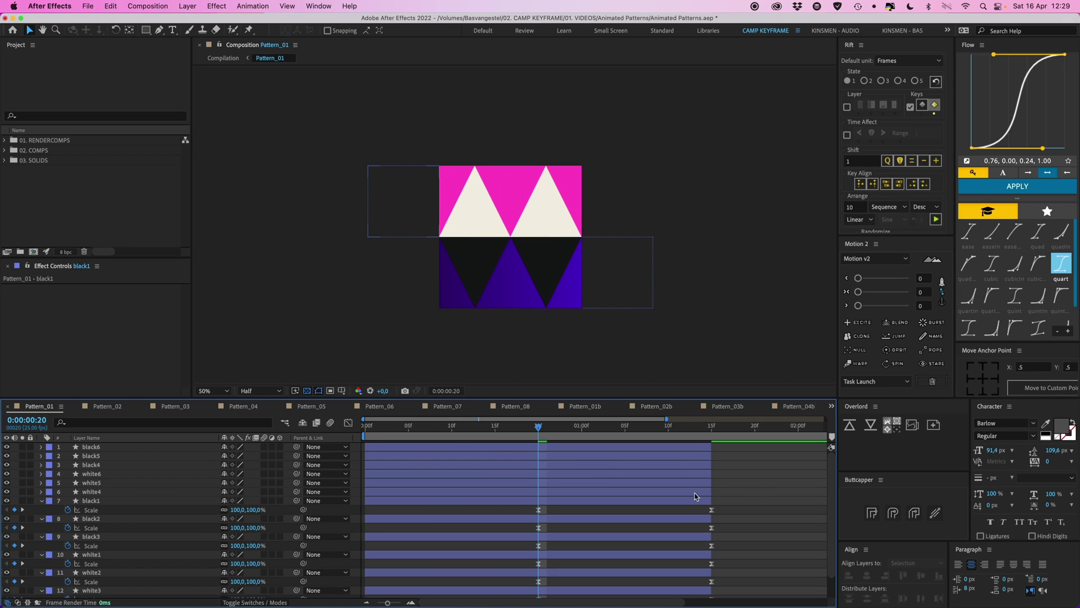
{"action": "left_click", "coordinate": [676, 494]}
{"action": "left_click", "coordinate": [772, 485]}
{"action": "key", "text": "u"}
{"action": "key", "text": "u"}
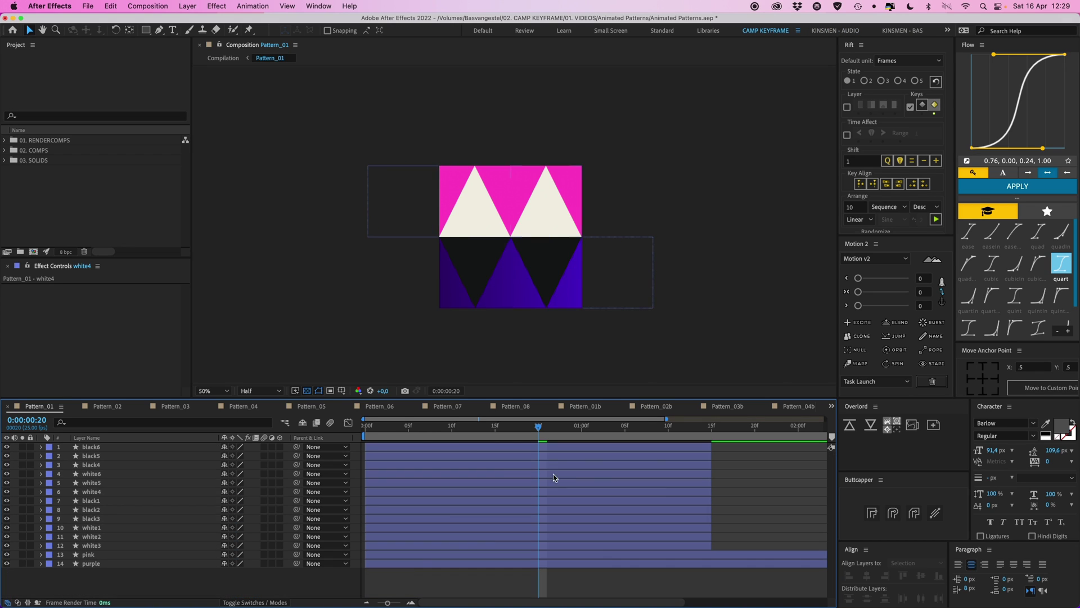
- Delete all Position and Scale keyframes from the six duplicated layers, black4 to black6 and white4 to white6
{"action": "left_click", "coordinate": [545, 448]}
{"action": "left_click", "coordinate": [672, 493], "text": "shift"}
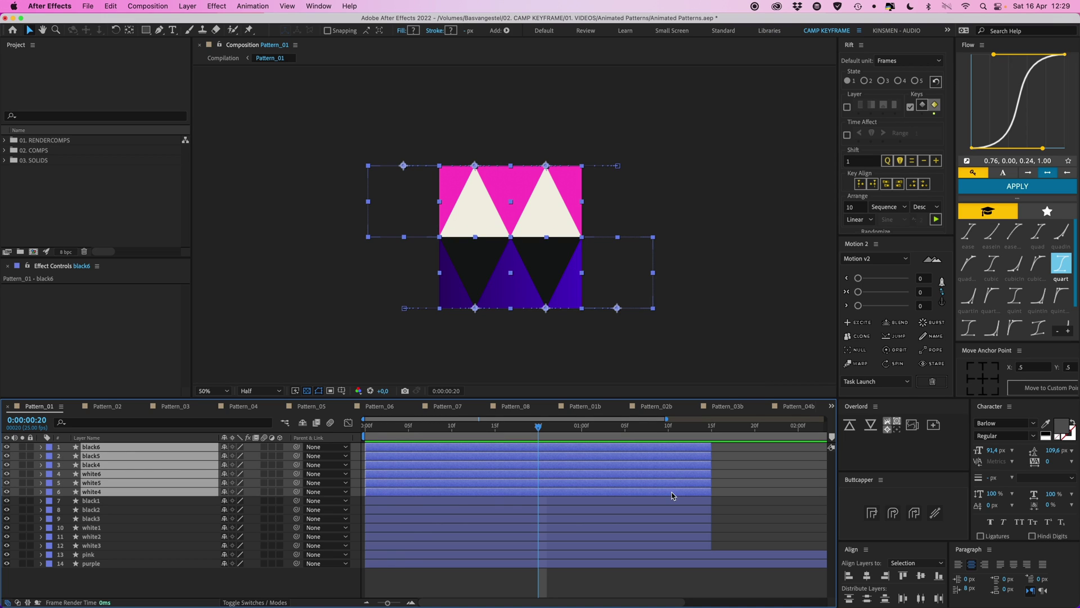
{"action": "key", "text": "u"}
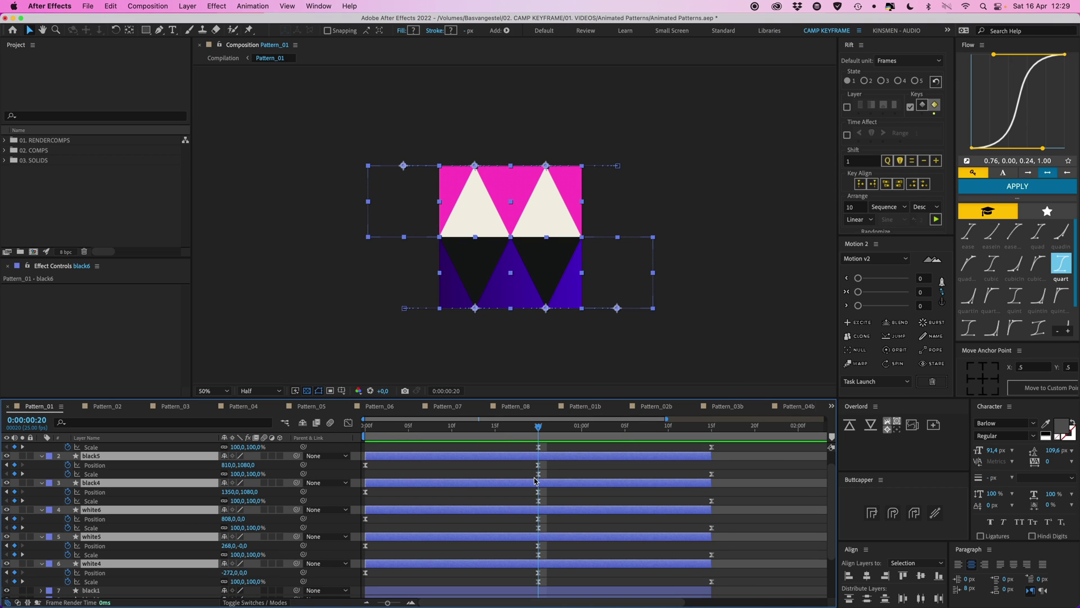
{"action": "left_click_drag", "start_coordinate": [349, 457], "coordinate": [731, 537]}
{"action": "key", "text": "Delete"}
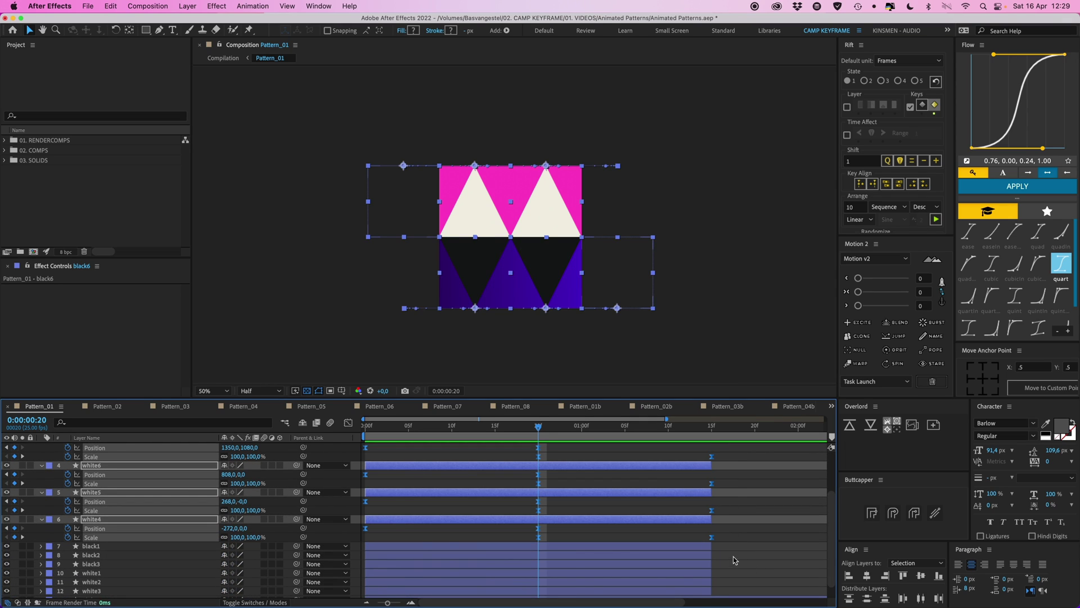
{"action": "mouse_move", "coordinate": [537, 431]}
{"action": "left_mouse_down"}
{"action": "mouse_move", "coordinate": [500, 432]}
{"action": "mouse_move", "coordinate": [534, 436]}
{"action": "left_mouse_up"}
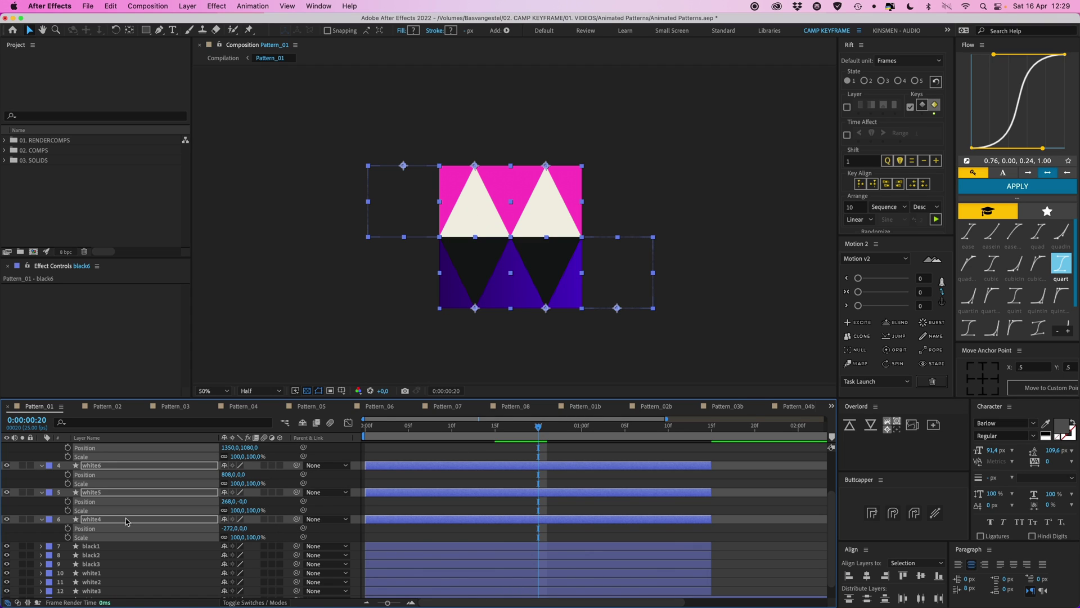
- Keyframe the six duplicates' Scale from 0% at 0:00:00:20 to 100% at 0:00:01:15
{"action": "key", "text": "u"}
{"action": "key", "text": "s"}
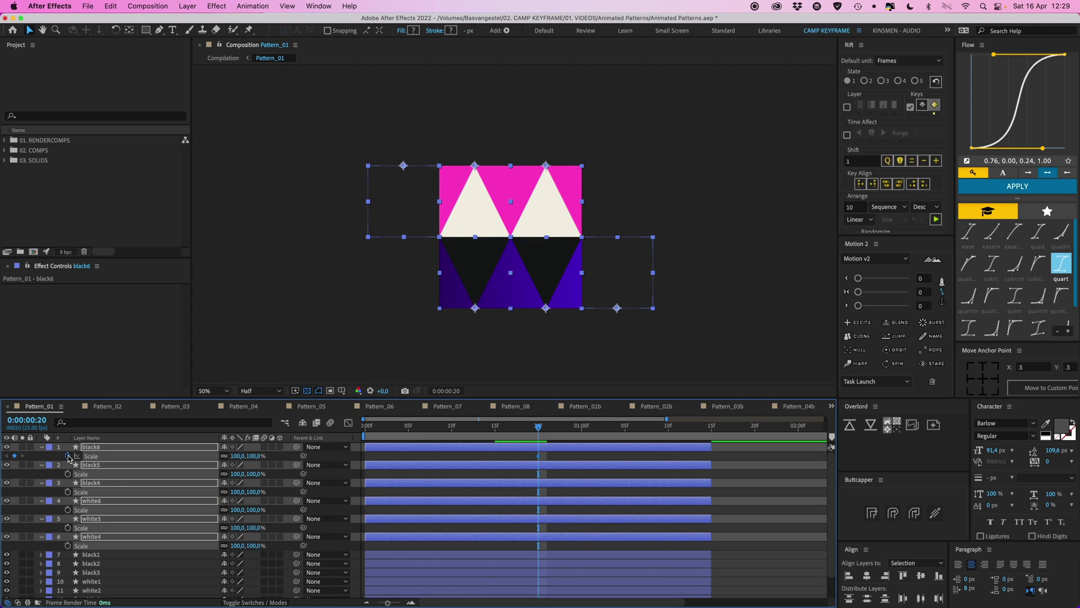
{"action": "left_click_drag", "start_coordinate": [538, 458], "coordinate": [712, 466]}
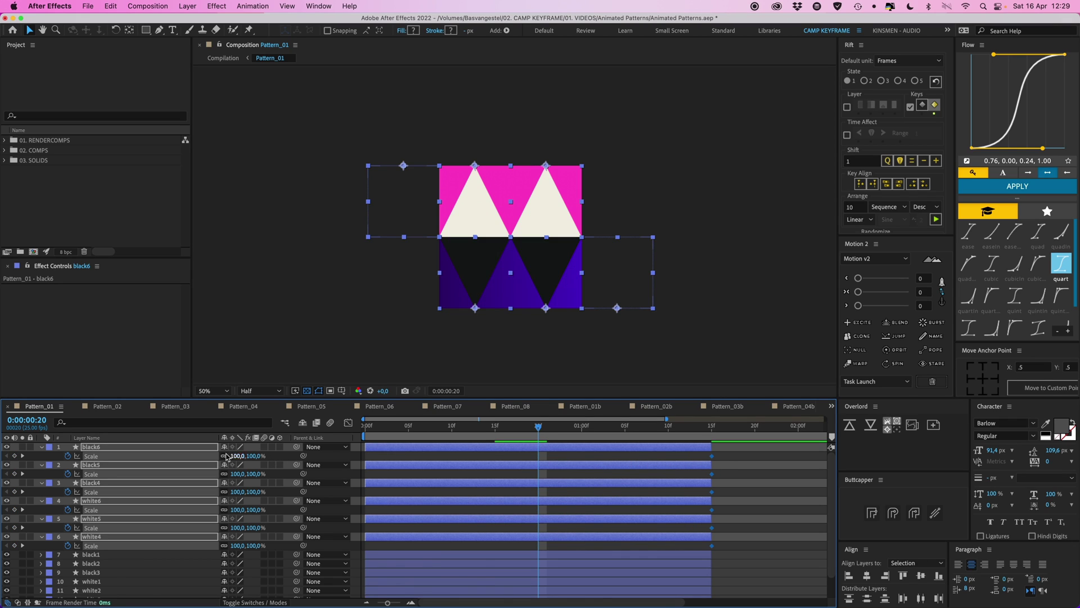
{"action": "key", "text": "alt+shift+s"}
{"action": "left_click", "coordinate": [254, 455]}
{"action": "type", "text": "0"}
{"action": "key", "text": "Return"}
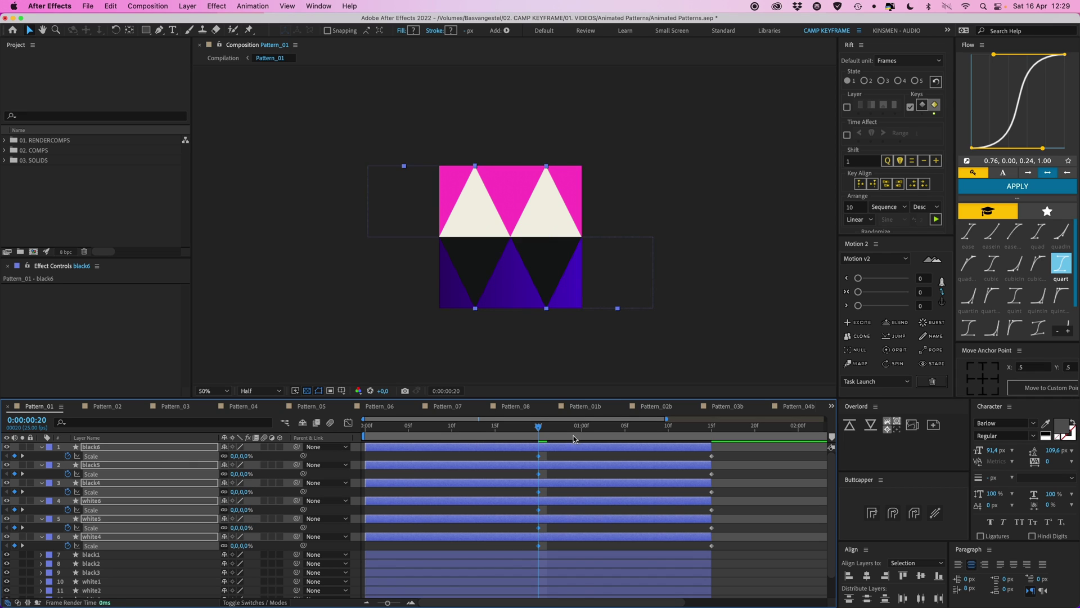
- Scrub through the duplicates' scaling to examine the point each triangle grows from
{"action": "left_click_drag", "start_coordinate": [539, 429], "coordinate": [642, 431]}
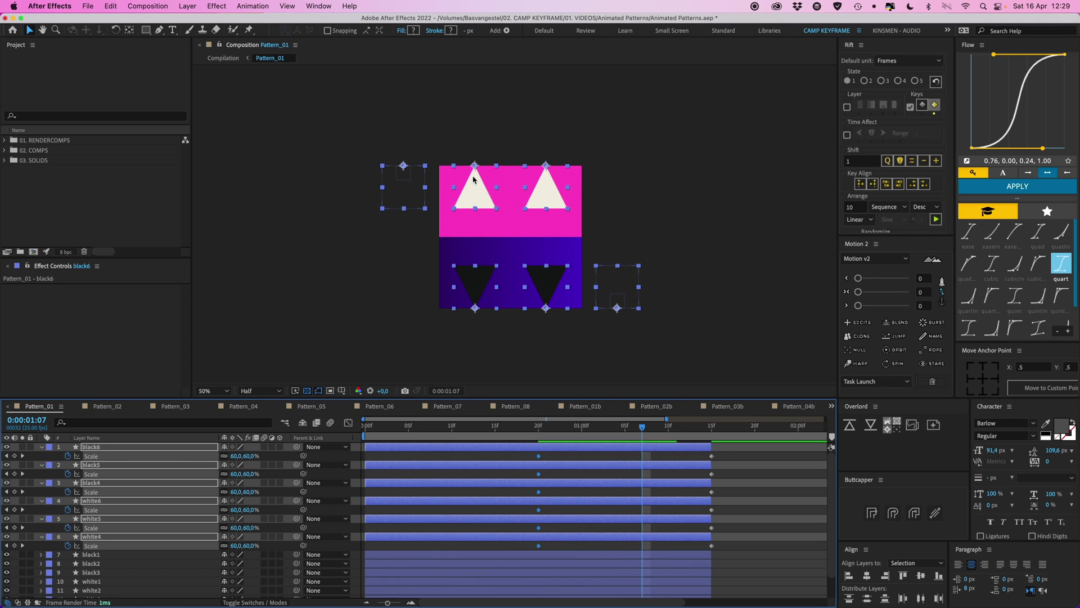
{"action": "key", "text": "j"}
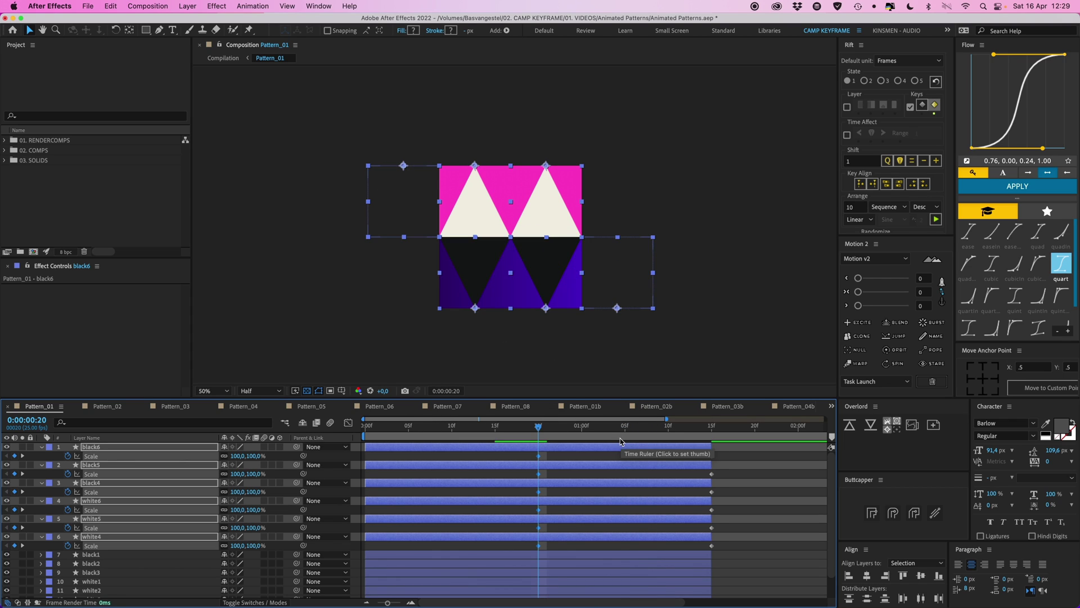
{"action": "left_click_drag", "start_coordinate": [687, 429], "coordinate": [530, 438]}
{"action": "left_click", "coordinate": [551, 453]}
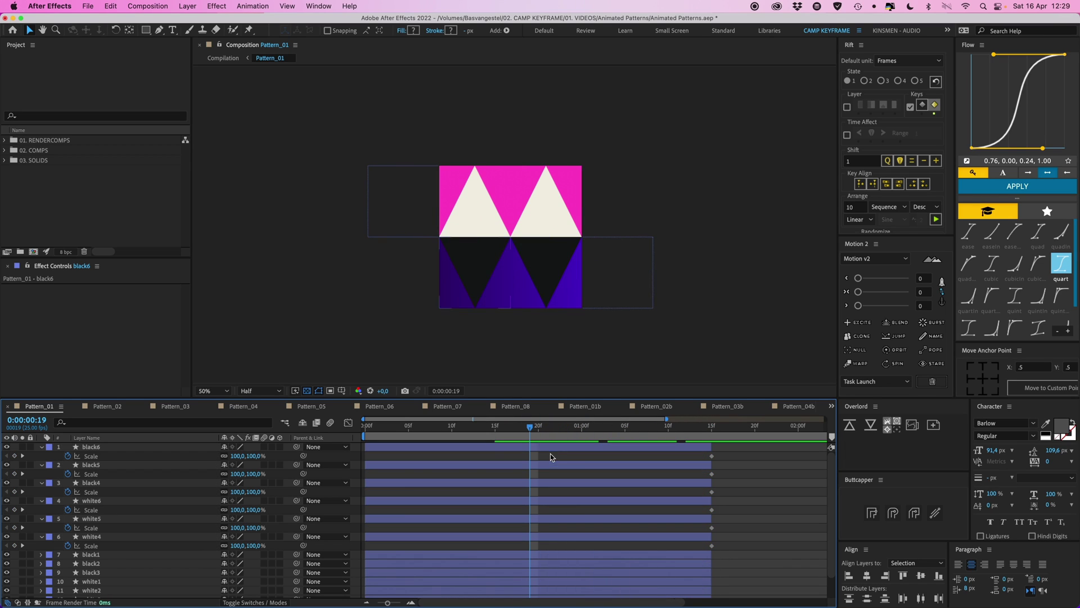
- Move the anchor points of white4, white5 and white6 from their tips to the middle of their bases
{"action": "left_click", "coordinate": [477, 211]}
{"action": "left_click", "coordinate": [554, 219], "text": "shift"}
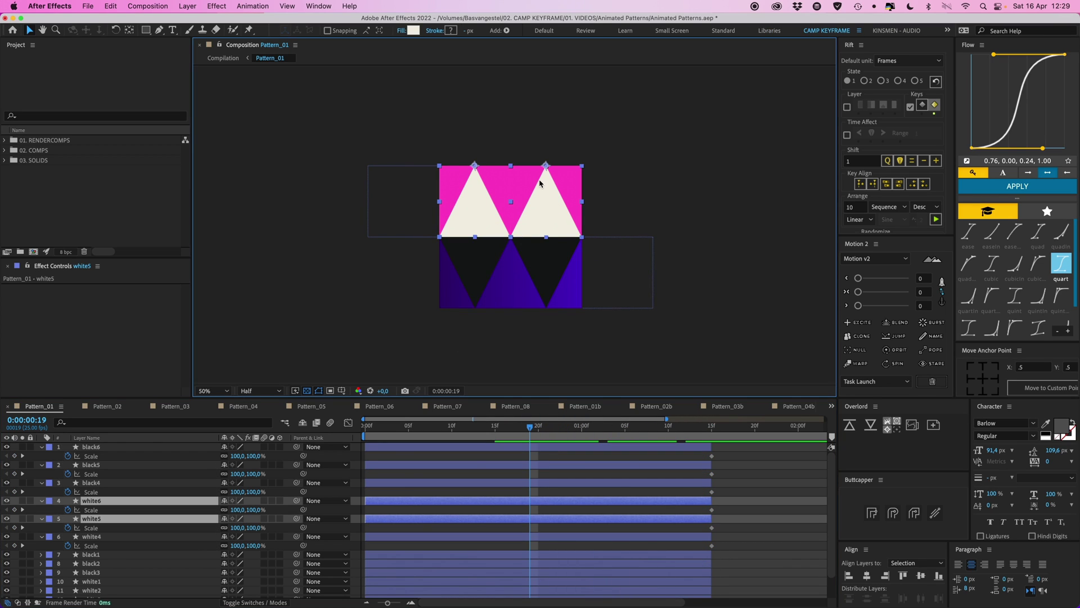
{"action": "left_click", "coordinate": [406, 209], "text": "shift"}
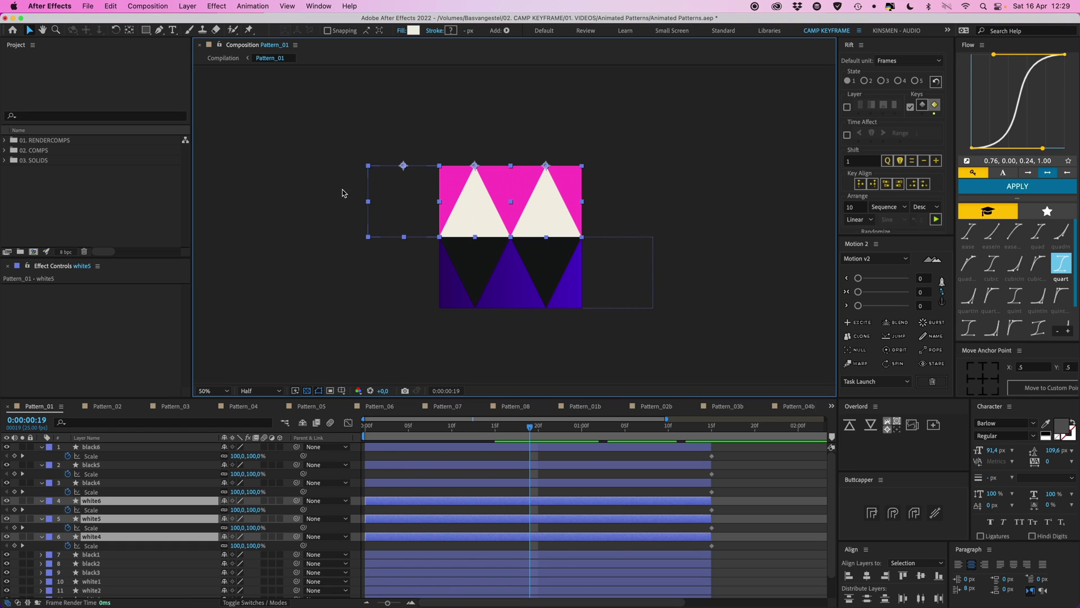
{"action": "left_click", "coordinate": [131, 31]}
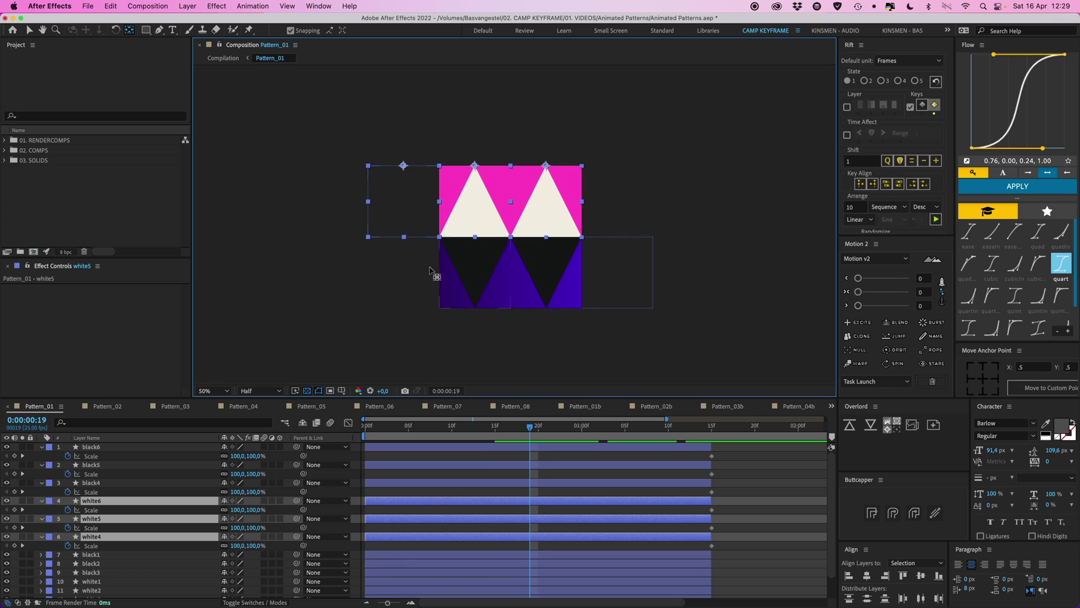
{"action": "left_click", "coordinate": [388, 288]}
{"action": "left_click", "coordinate": [397, 221]}
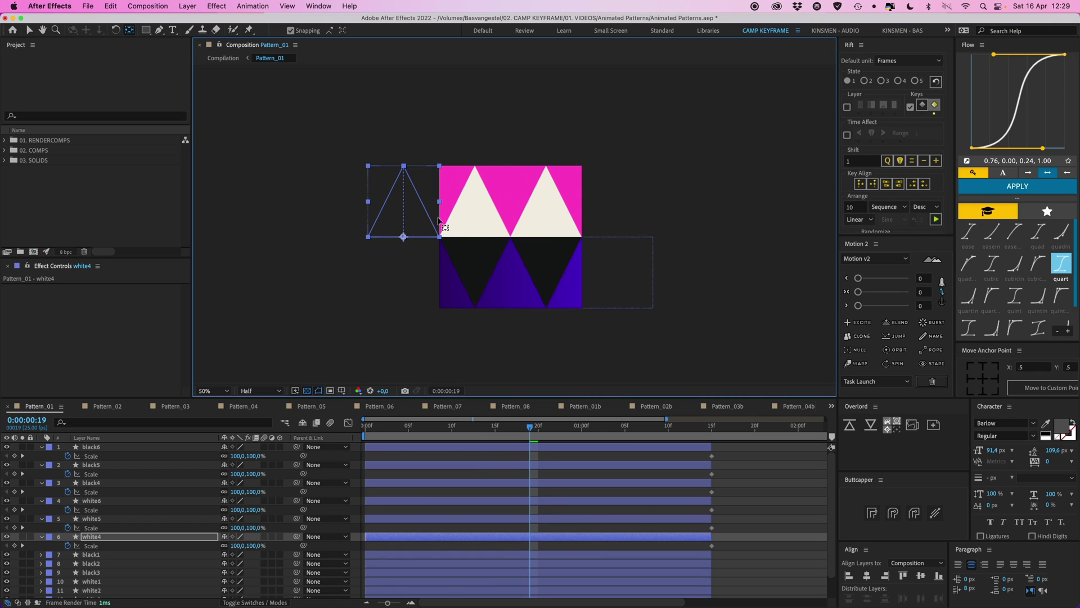
{"action": "left_click", "coordinate": [489, 202]}
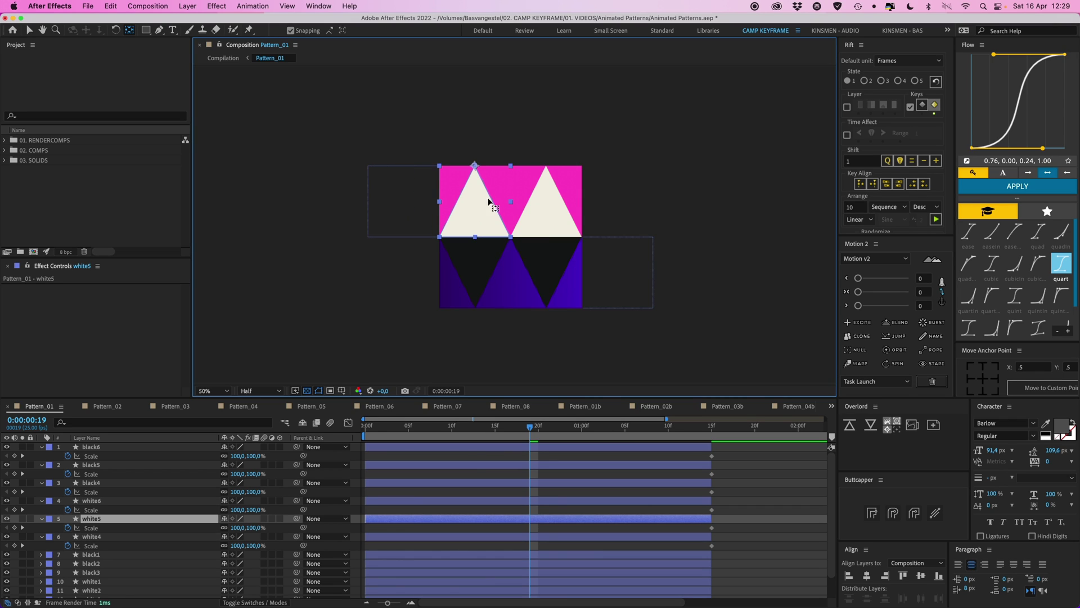
{"action": "left_click", "coordinate": [476, 164]}
{"action": "left_click", "coordinate": [477, 218]}
{"action": "left_click_drag", "start_coordinate": [475, 166], "coordinate": [476, 177]}
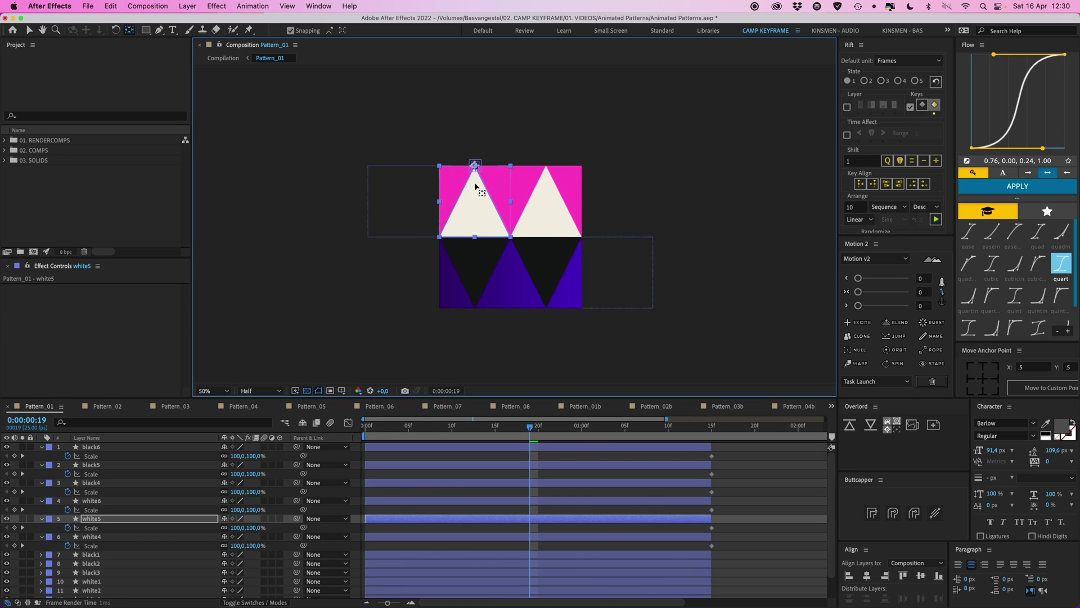
{"action": "left_click", "coordinate": [541, 169]}
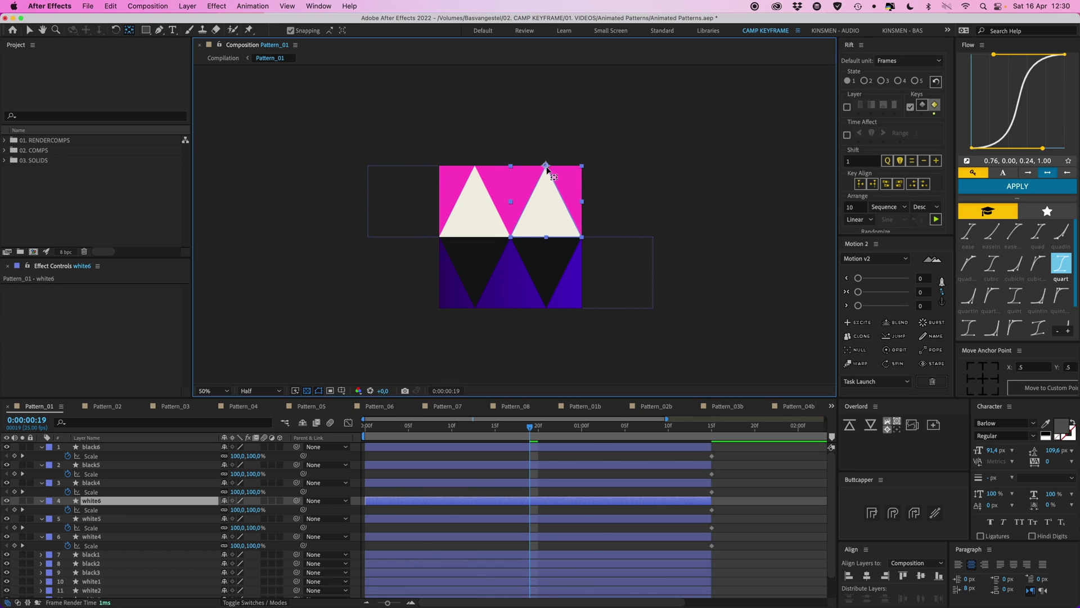
{"action": "left_click_drag", "start_coordinate": [546, 166], "coordinate": [550, 239]}
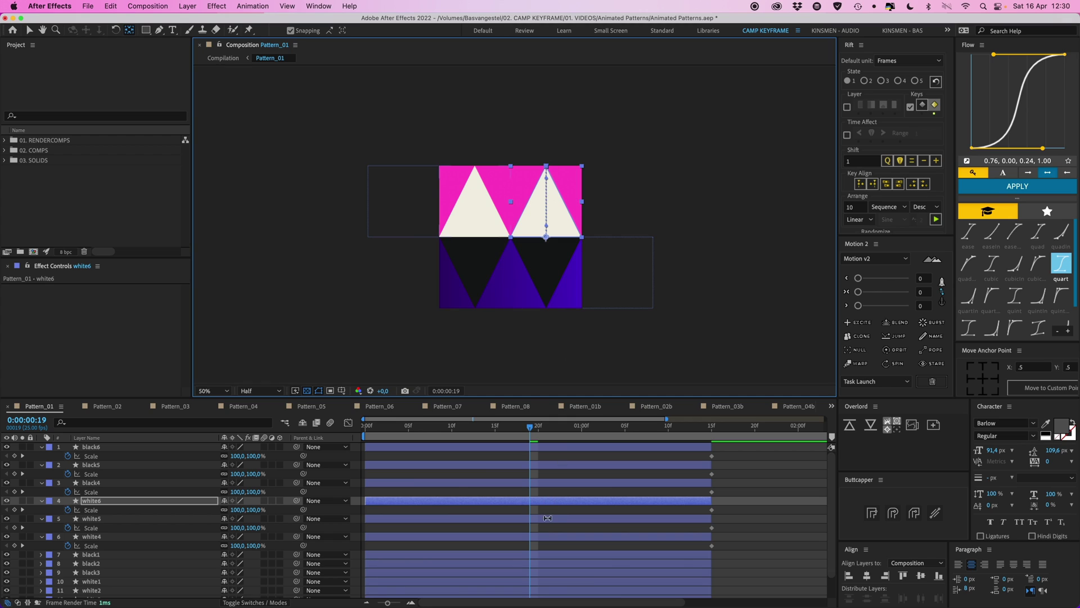
- Delete all Position keyframes from the six duplicated triangle layers
{"action": "left_click", "coordinate": [548, 537]}
{"action": "left_click", "coordinate": [556, 448], "text": "shift"}
{"action": "key", "text": "p"}
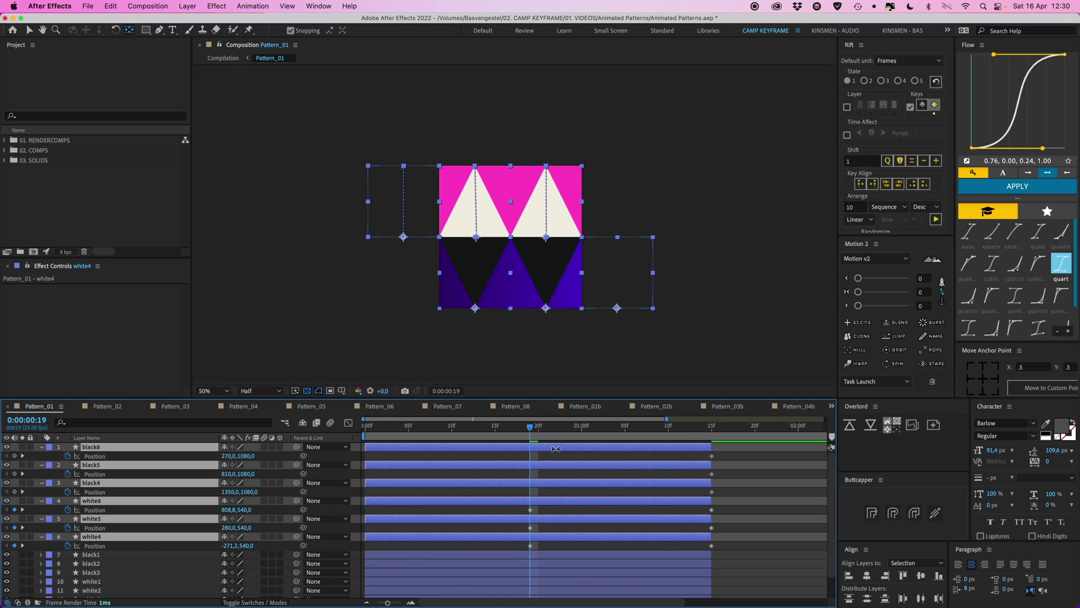
{"action": "key", "text": "v"}
{"action": "left_click_drag", "start_coordinate": [517, 512], "coordinate": [731, 548]}
{"action": "key", "text": "Delete"}
{"action": "left_click_drag", "start_coordinate": [729, 508], "coordinate": [695, 444]}
{"action": "key", "text": "Delete"}
{"action": "left_click_drag", "start_coordinate": [590, 505], "coordinate": [585, 543]}
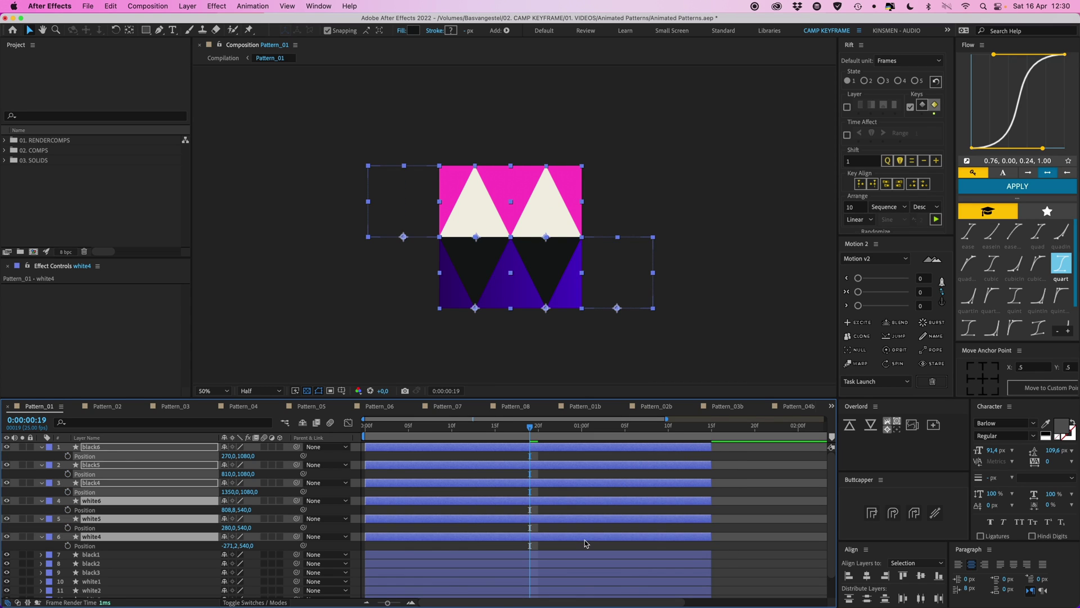
{"action": "left_click", "coordinate": [740, 494]}
- Set the anchor points of black4, black5 and black6 to the top centre and turn off Snapping
{"action": "left_click", "coordinate": [617, 275]}
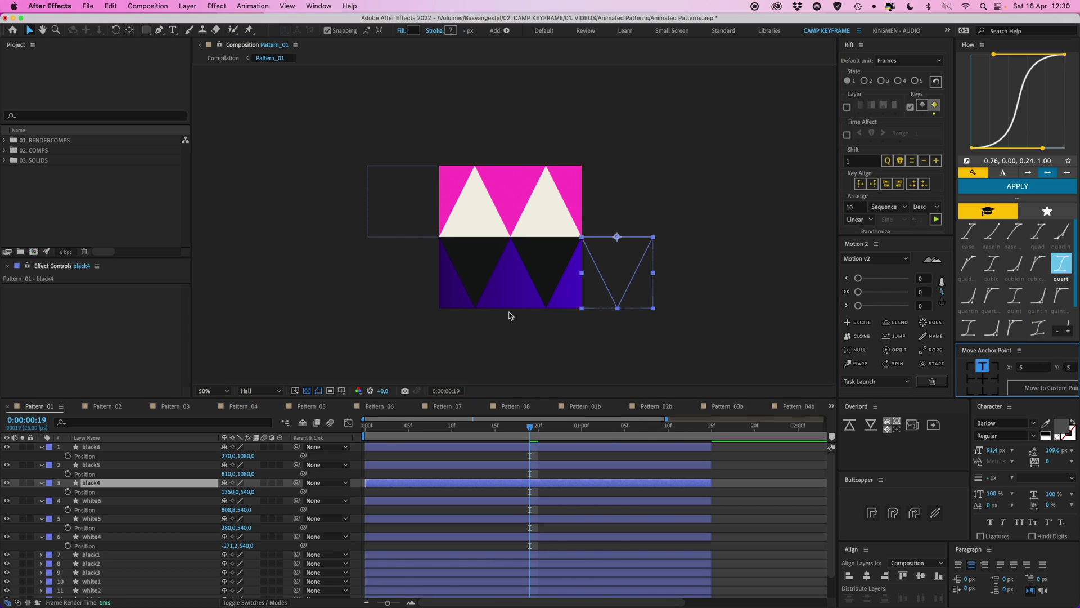
{"action": "left_click", "coordinate": [550, 302]}
{"action": "left_click", "coordinate": [482, 270], "text": "shift"}
{"action": "left_click", "coordinate": [982, 366]}
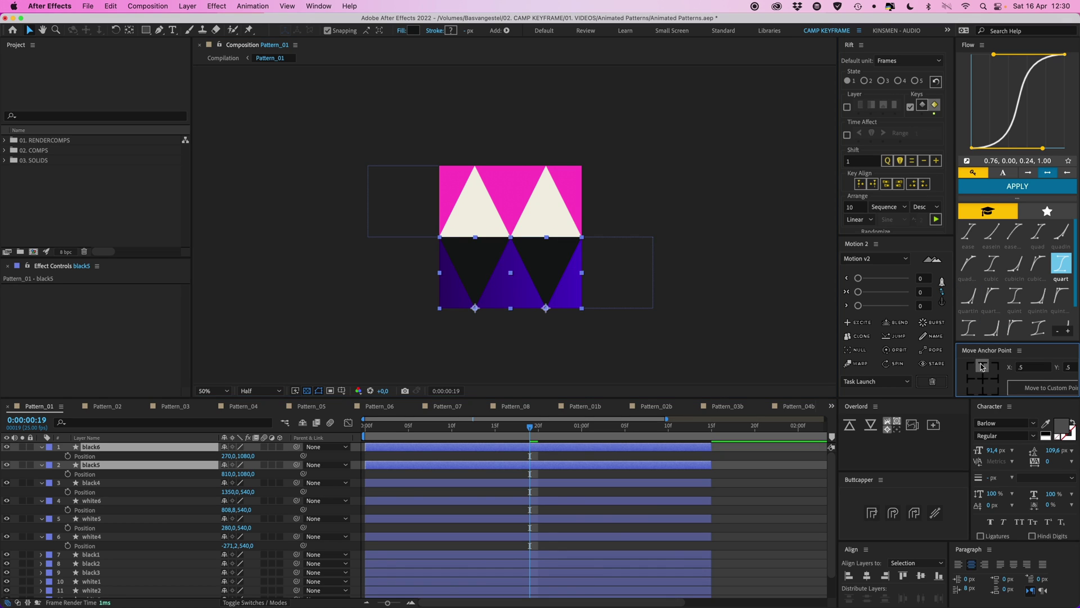
{"action": "left_click", "coordinate": [330, 32]}
{"action": "left_click", "coordinate": [759, 480]}
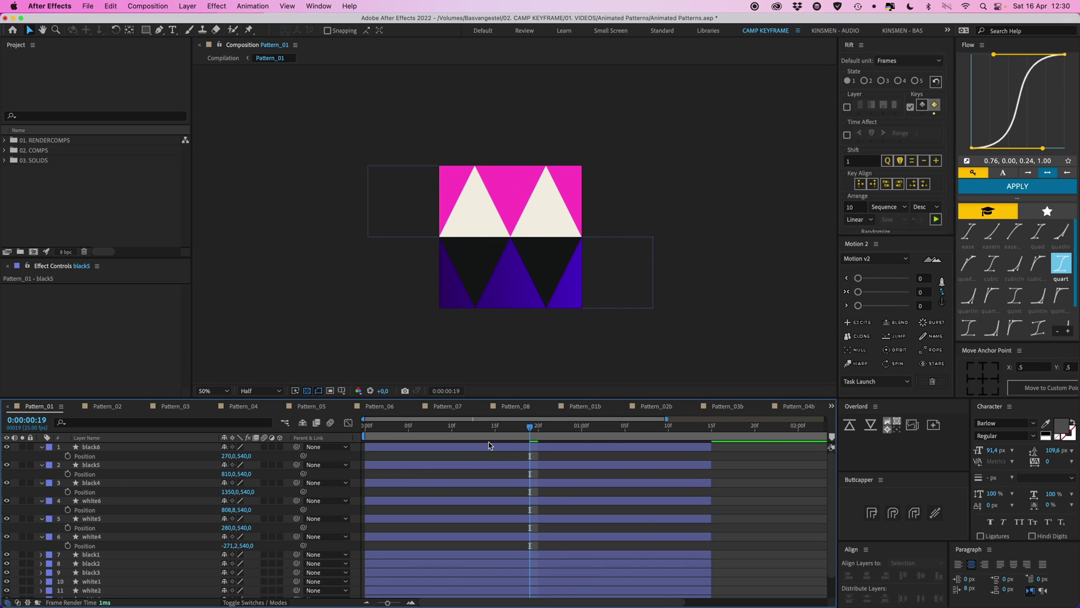
- Set the Scale of the six duplicated triangle layers, black4–6 and white4–6, to 0% at 0:00:00:20
{"action": "left_click", "coordinate": [544, 554]}
{"action": "key", "text": "s"}
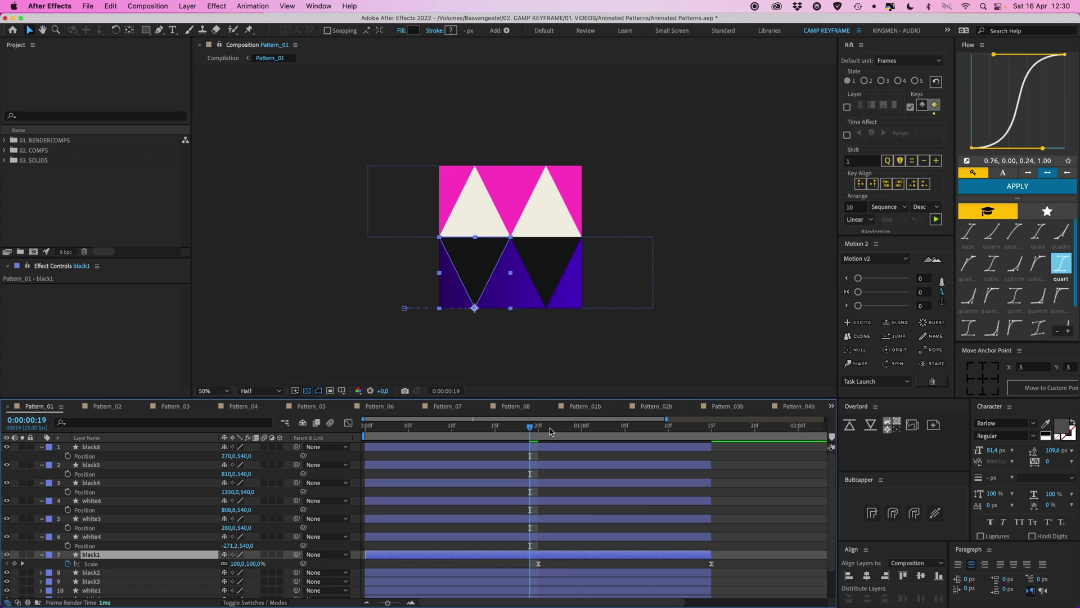
{"action": "left_click", "coordinate": [534, 431]}
{"action": "key", "text": "s"}
{"action": "left_click", "coordinate": [547, 537]}
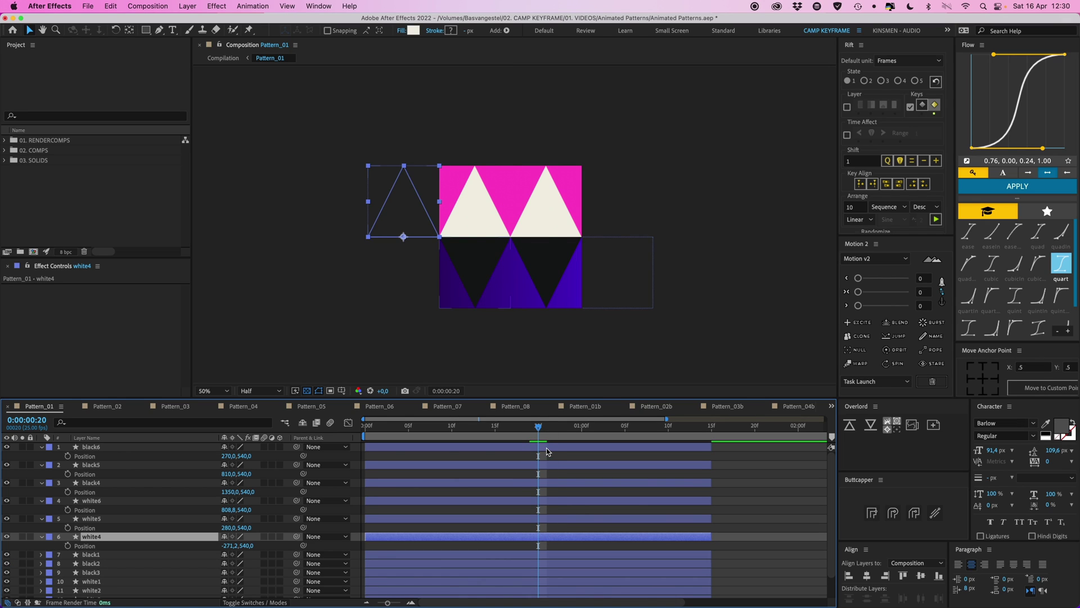
{"action": "left_click", "coordinate": [98, 448], "text": "shift"}
{"action": "key", "text": "s"}
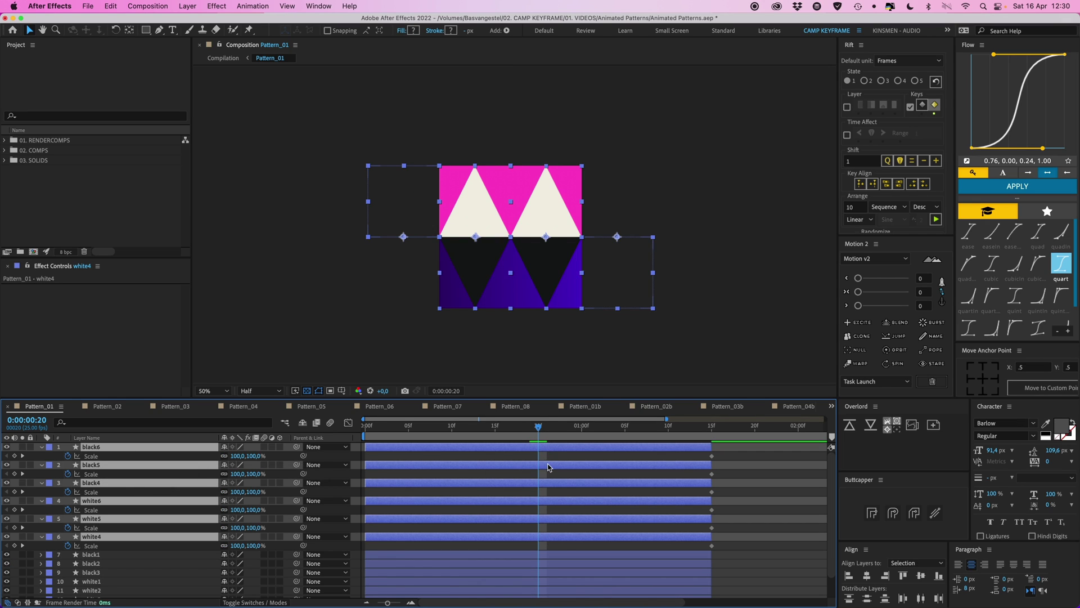
{"action": "left_click", "coordinate": [252, 456]}
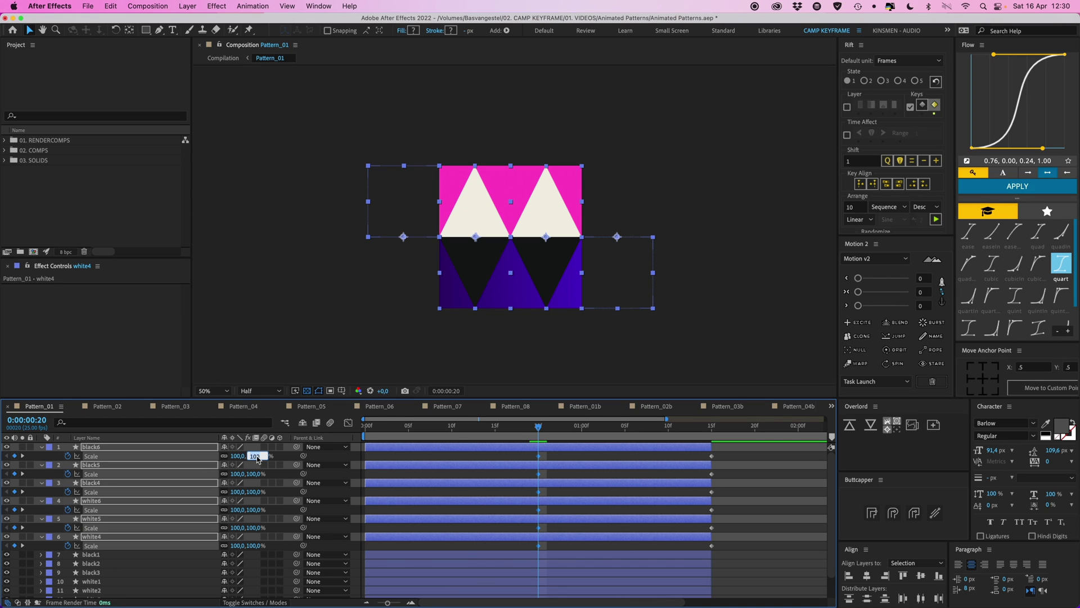
{"action": "key", "text": "Return"}
- Ease the duplicates' Scale keyframes with the 0.76, 0.00, 0.24, 1.00 curve and preview the animation from the start
{"action": "left_click_drag", "start_coordinate": [523, 460], "coordinate": [725, 556]}
{"action": "left_click", "coordinate": [1033, 188]}
{"action": "left_click_drag", "start_coordinate": [538, 427], "coordinate": [349, 440]}
{"action": "left_click", "coordinate": [754, 478]}
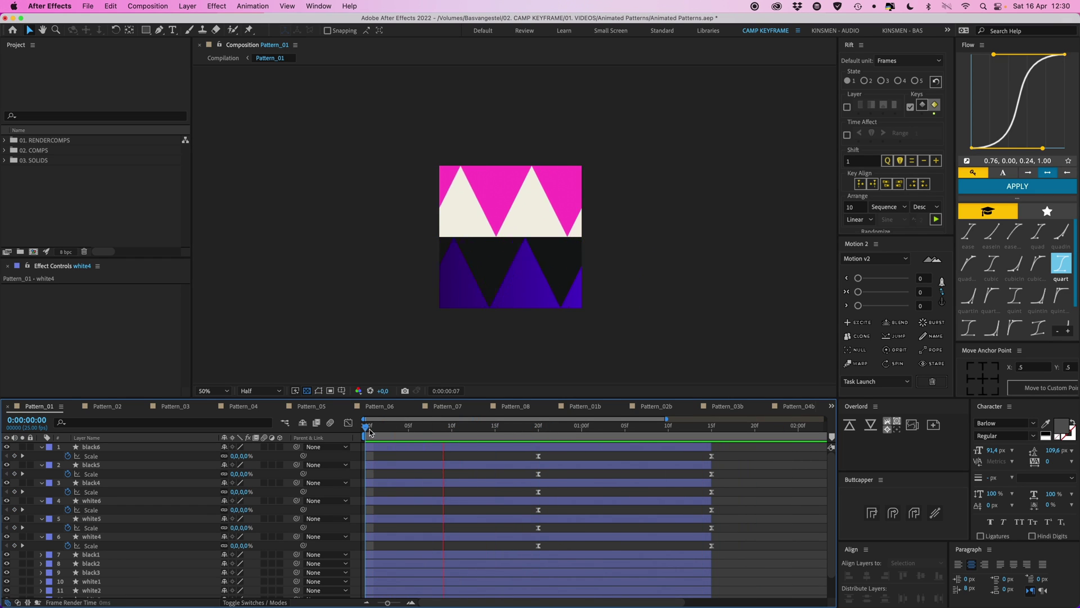
{"action": "key", "text": "space"}
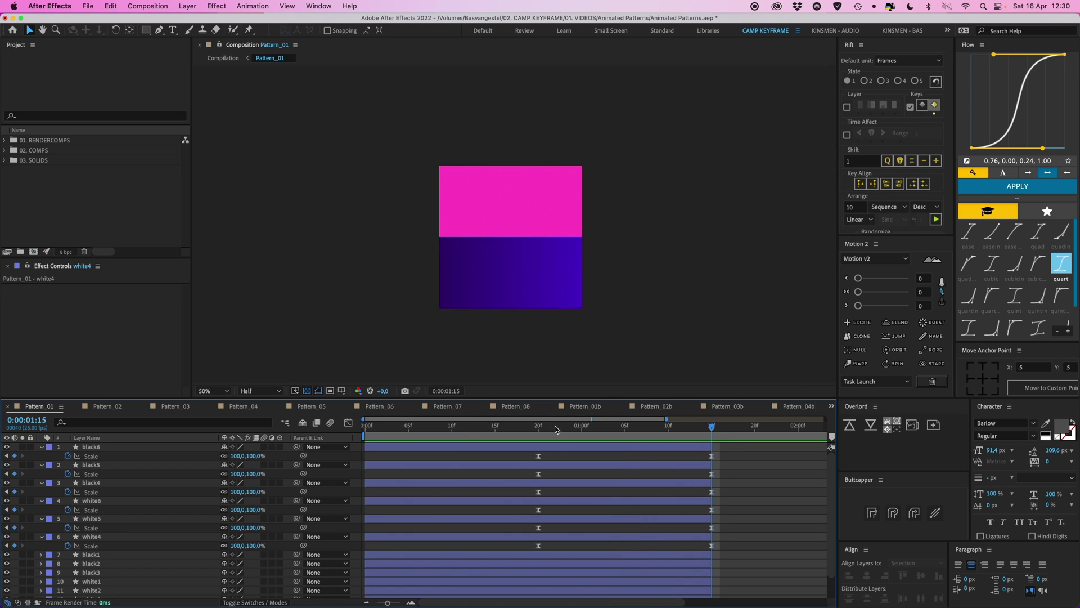
- Fill white1, white2 and white3 with the near-black 131514 sampled from the black triangles
{"action": "left_click", "coordinate": [538, 428]}
{"action": "left_click", "coordinate": [478, 220]}
{"action": "left_click", "coordinate": [550, 219], "text": "shift"}
{"action": "left_click", "coordinate": [407, 214], "text": "shift"}
{"action": "left_click", "coordinate": [413, 30]}
{"action": "left_click", "coordinate": [250, 155]}
{"action": "left_click", "coordinate": [481, 265]}
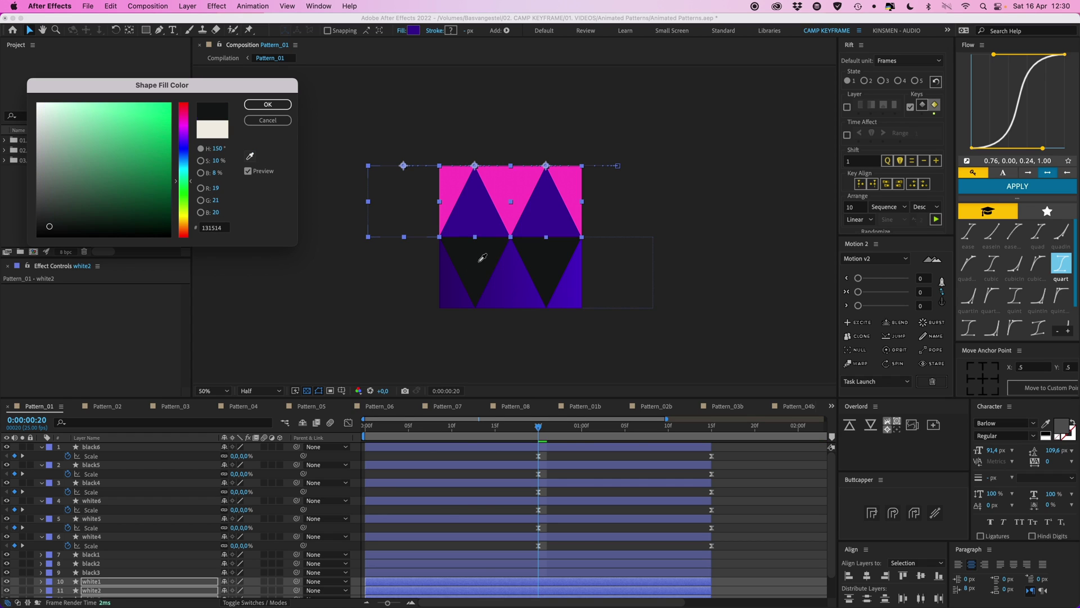
{"action": "left_click", "coordinate": [268, 104]}
- Fill black1, black2 and black3 with the off-white sampled from the growing white triangles
{"action": "left_click", "coordinate": [469, 270]}
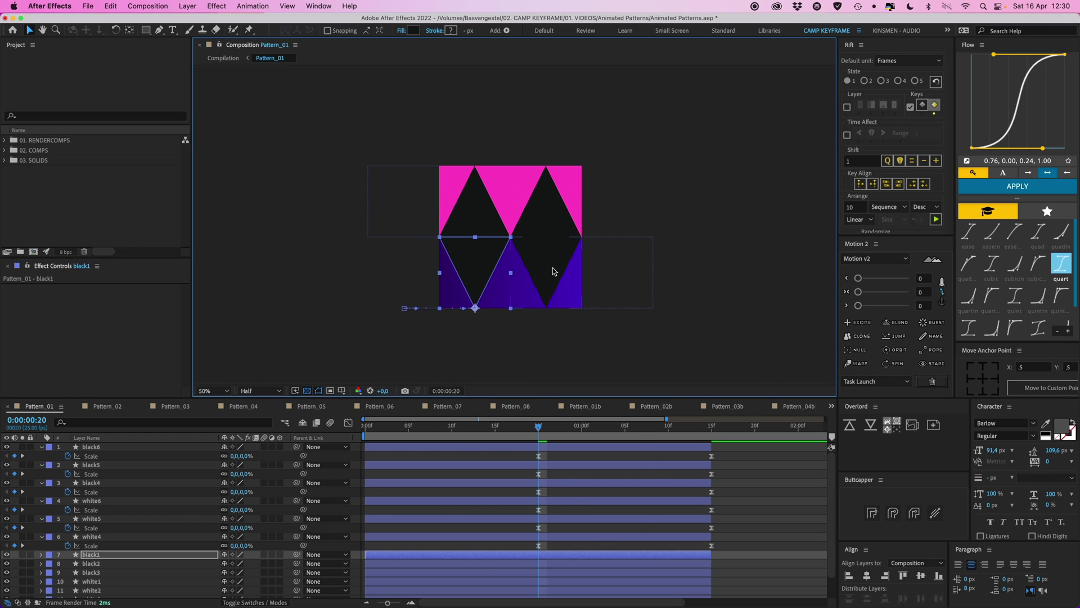
{"action": "left_click", "coordinate": [554, 270], "text": "shift"}
{"action": "left_click", "coordinate": [612, 272], "text": "shift"}
{"action": "left_click_drag", "start_coordinate": [535, 428], "coordinate": [634, 439]}
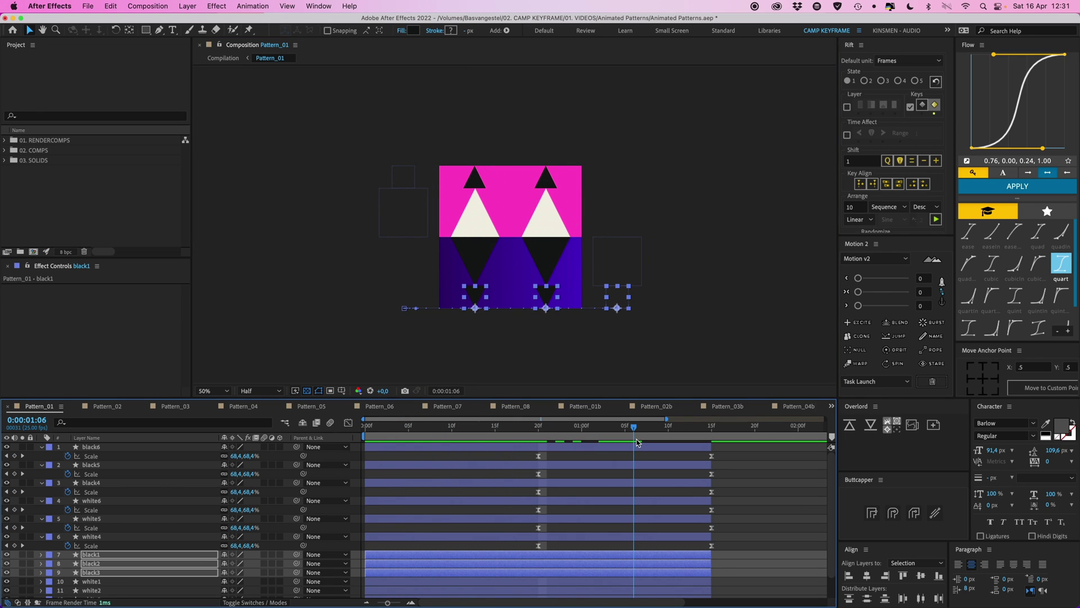
{"action": "left_click", "coordinate": [414, 30]}
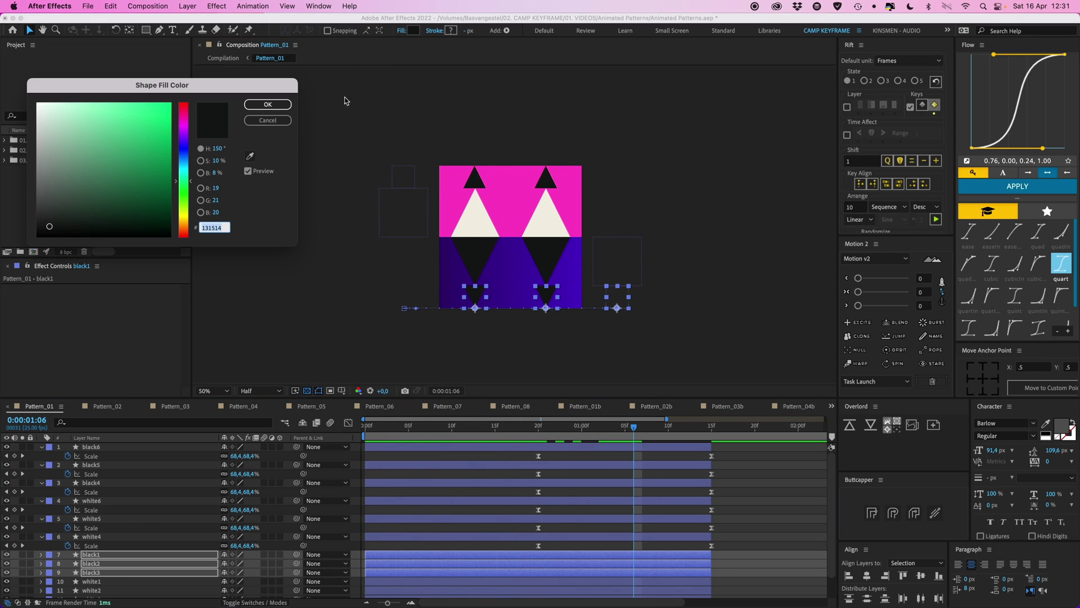
{"action": "left_click", "coordinate": [252, 158]}
{"action": "left_click", "coordinate": [489, 214]}
{"action": "left_click", "coordinate": [267, 104]}
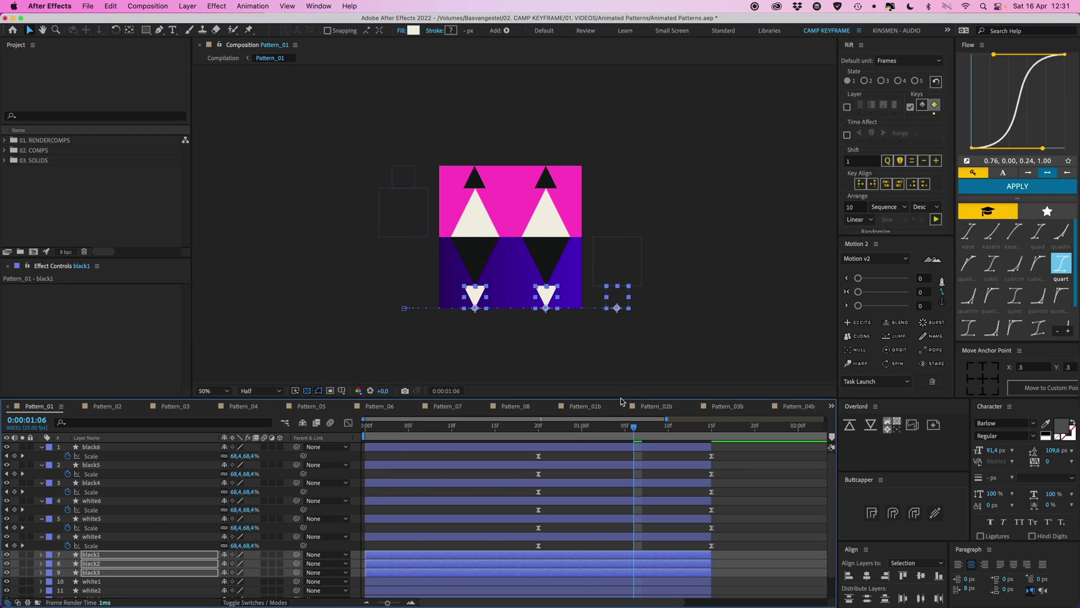
- Play the animation from the start to check the swapped triangle colours
{"action": "left_click", "coordinate": [586, 437]}
{"action": "key", "text": "j"}
{"action": "key", "text": "space"}
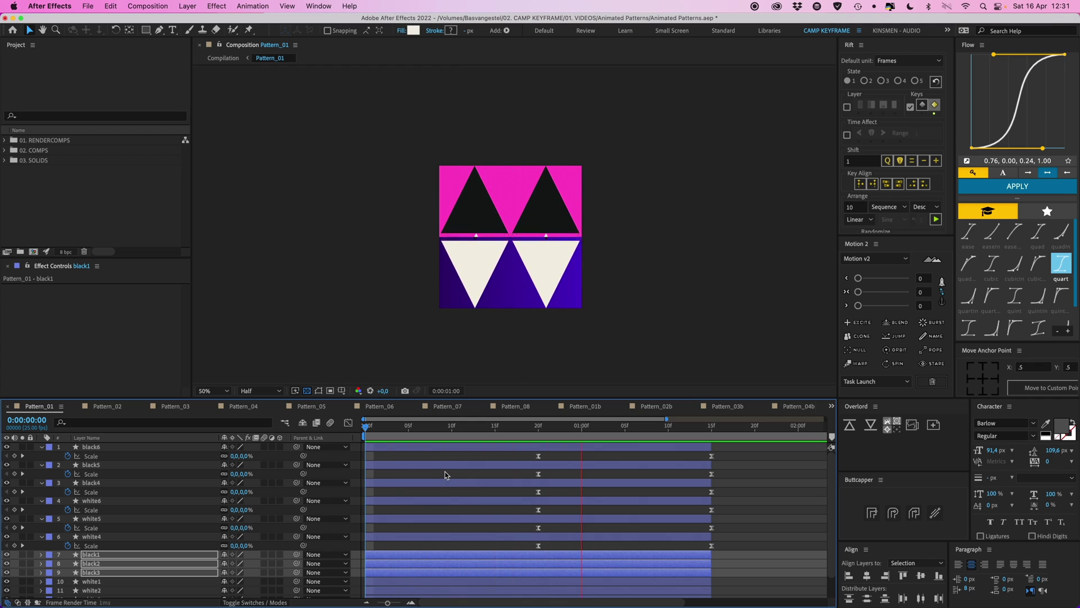
{"action": "left_click", "coordinate": [543, 426]}
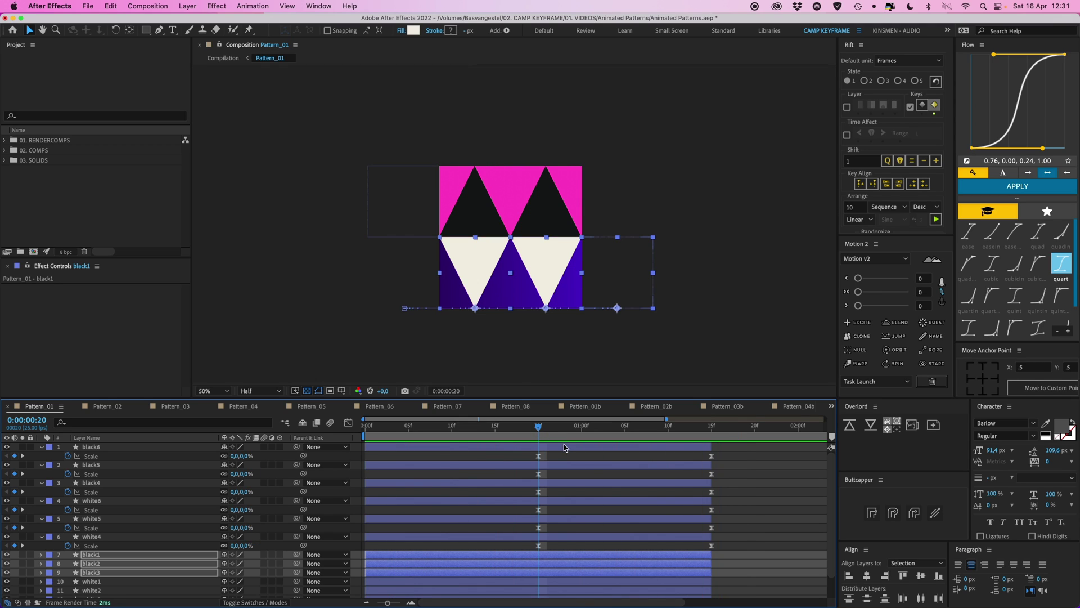
- Extend the out points of the six duplicated layers, black4–6 and white4–6, to just past 3 seconds
{"action": "left_click", "coordinate": [563, 446]}
{"action": "left_click", "coordinate": [554, 537], "text": "shift"}
{"action": "key", "text": "minus"}
{"action": "left_click_drag", "start_coordinate": [591, 447], "coordinate": [801, 446]}
- Add a Position keyframe to the six duplicated triangle layers at 0:00:01:15
{"action": "left_click", "coordinate": [592, 428]}
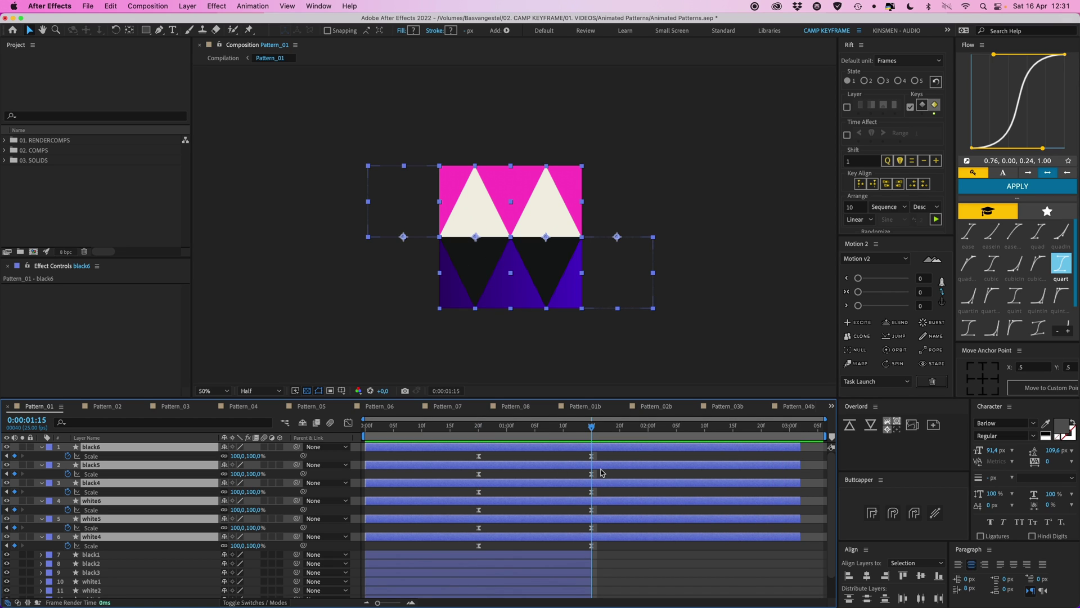
{"action": "key", "text": "p"}
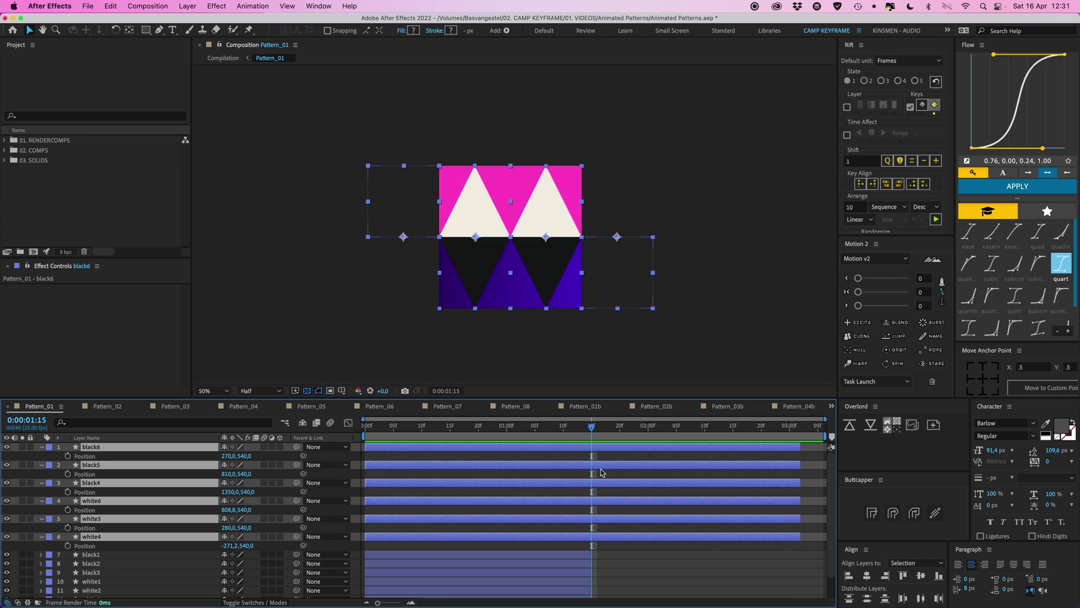
{"action": "left_click", "coordinate": [67, 457]}
- Slide white4, white5 and white6 one triangle width (about 540 px) to the right at 0:00:02:10
{"action": "key", "text": "shift+Page_Down"}
{"action": "key", "text": "shift+Page_Down"}
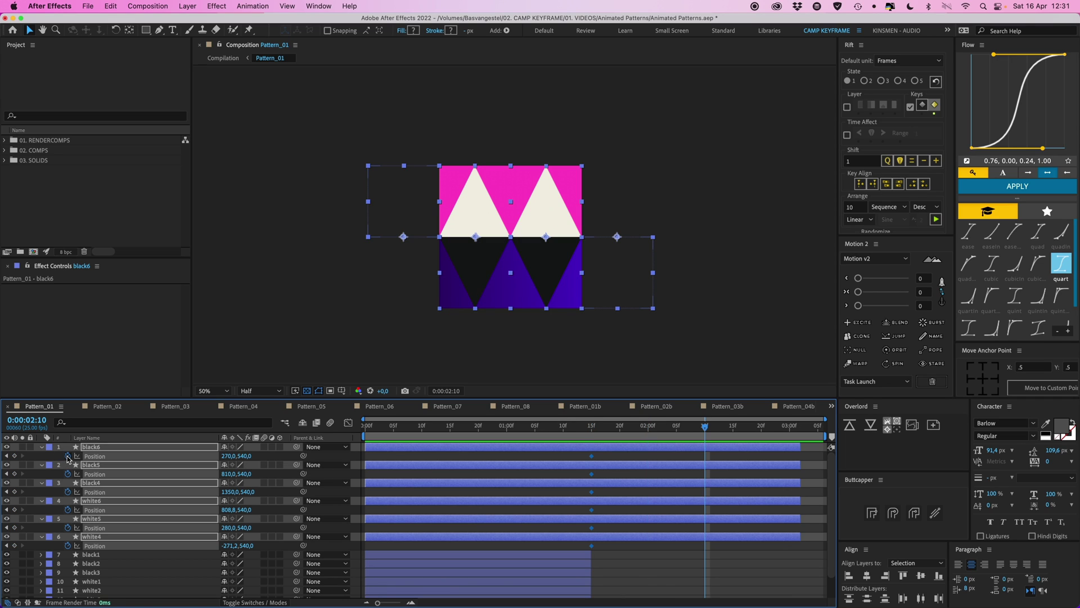
{"action": "left_click", "coordinate": [514, 455]}
{"action": "left_click", "coordinate": [422, 225]}
{"action": "left_click", "coordinate": [478, 216], "text": "shift"}
{"action": "left_click", "coordinate": [543, 224], "text": "shift"}
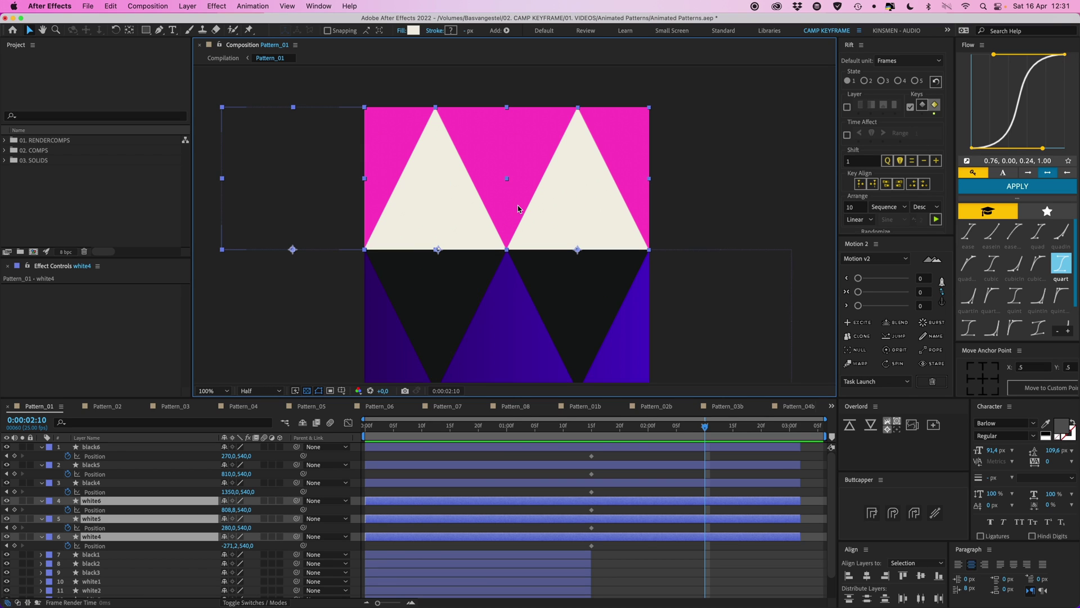
{"action": "left_click_drag", "start_coordinate": [431, 222], "coordinate": [563, 222]}
{"action": "left_click", "coordinate": [457, 287]}
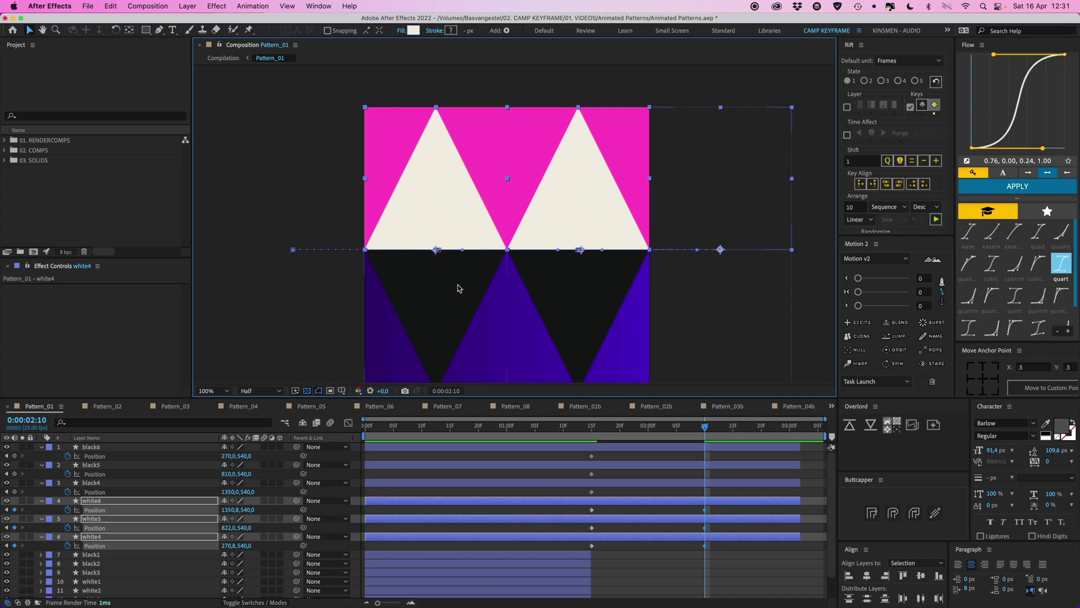
{"action": "left_click", "coordinate": [560, 292], "text": "shift"}
{"action": "left_click", "coordinate": [719, 301], "text": "shift"}
{"action": "key", "text": "super+z"}
{"action": "key", "text": "super+z"}
{"action": "key", "text": "super+z"}
{"action": "key", "text": "super+z"}
{"action": "key", "text": "super+shift+z"}
- Slide black4, black5 and black6 one triangle width (about 540 px) to the left at 0:00:02:10
{"action": "left_click", "coordinate": [448, 296]}
{"action": "left_click", "coordinate": [565, 299], "text": "shift"}
{"action": "left_click_drag", "start_coordinate": [721, 310], "coordinate": [582, 313]}
- Apply the 0.76, 0.00, 0.24, 1.00 easing to the six layers' Position keyframes and preview the sliding rows
{"action": "left_click_drag", "start_coordinate": [719, 455], "coordinate": [572, 564]}
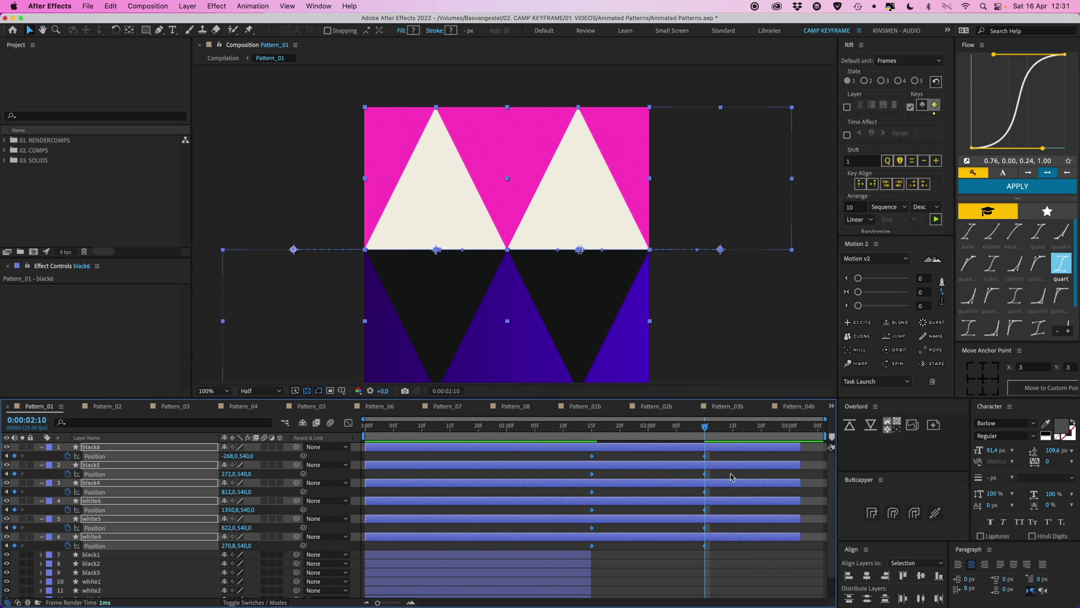
{"action": "left_click", "coordinate": [1008, 183]}
{"action": "key", "text": "space"}
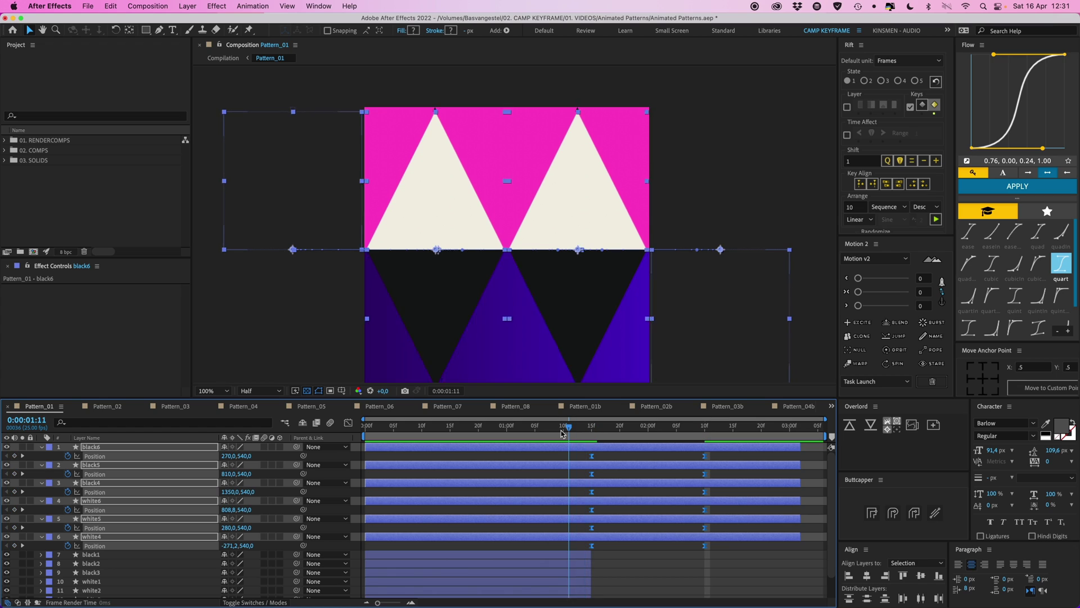
{"action": "left_click", "coordinate": [727, 427]}
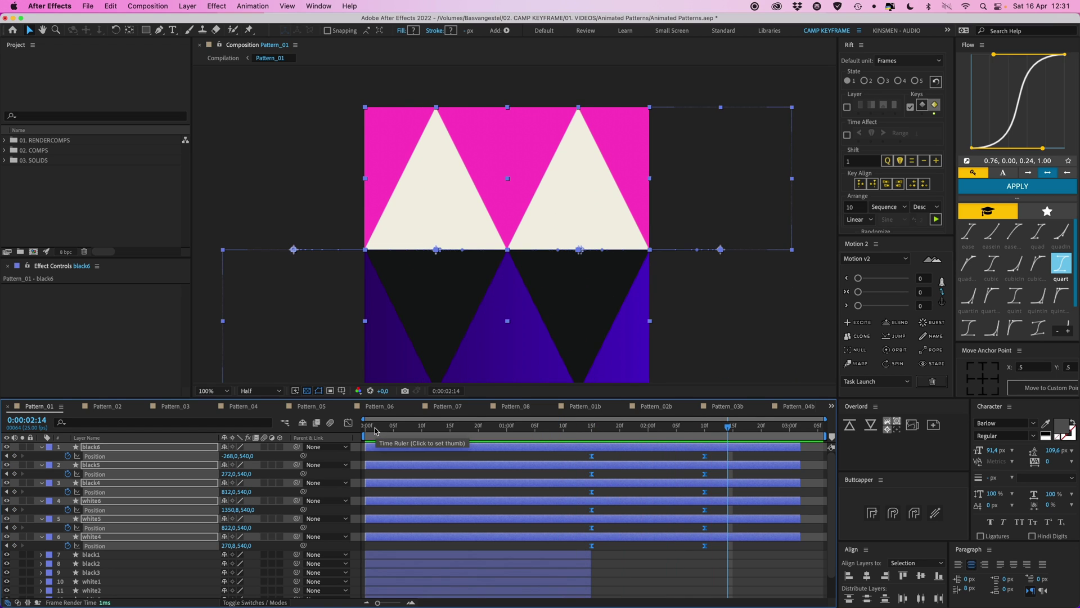
{"action": "key", "text": "Home"}
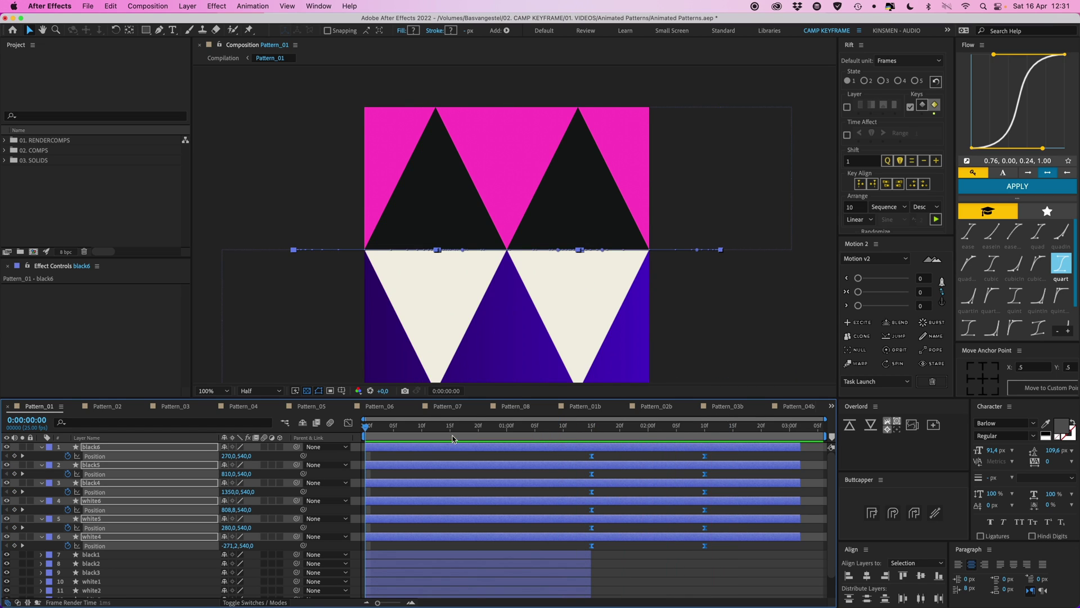
- Extend the six duplicated layers to the end of the composition and add a Scale keyframe to them at 0:00:02:10
{"action": "left_click", "coordinate": [706, 430]}
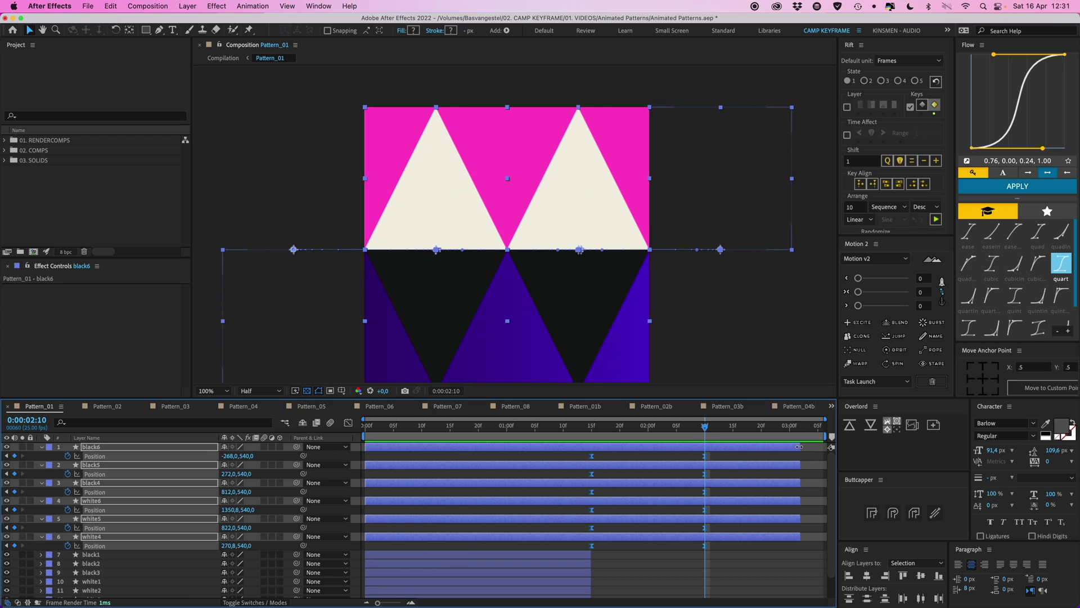
{"action": "left_click_drag", "start_coordinate": [798, 446], "coordinate": [823, 448]}
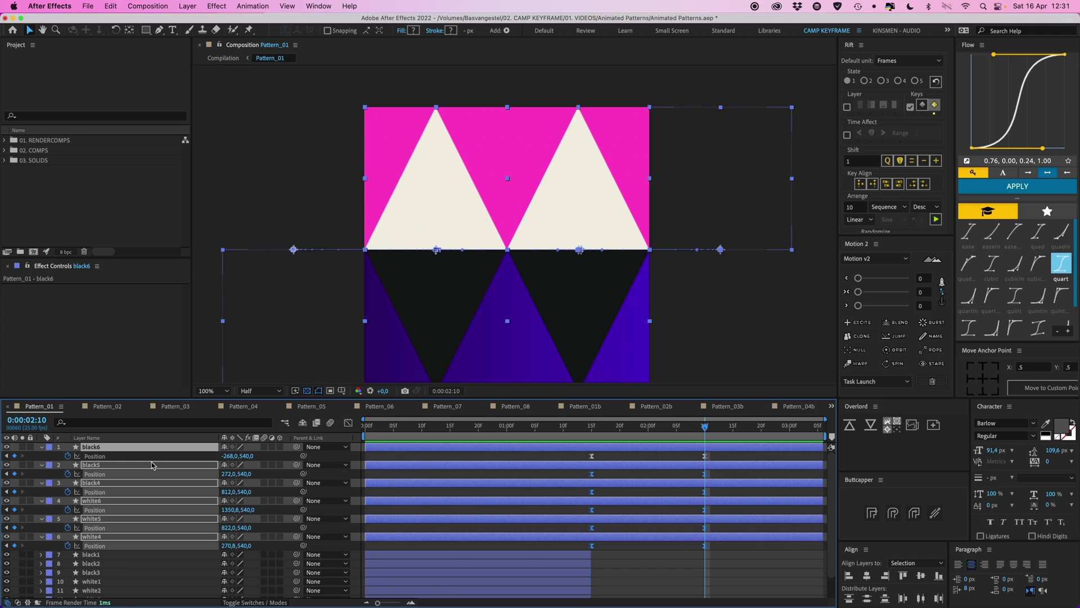
{"action": "key", "text": "s"}
{"action": "left_click", "coordinate": [14, 455]}
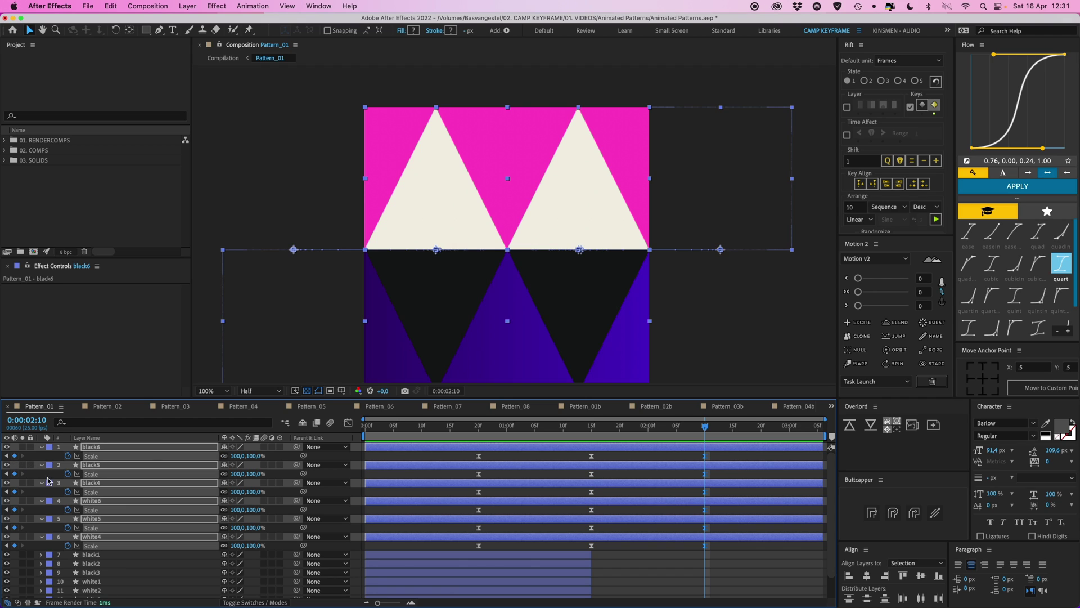
- Set the six layers' Scale to 0% at 0:00:03:05 and ease the last two Scale keyframes with the quart curve
{"action": "key", "text": "shift+Page_Down"}
{"action": "key", "text": "shift+Page_Down"}
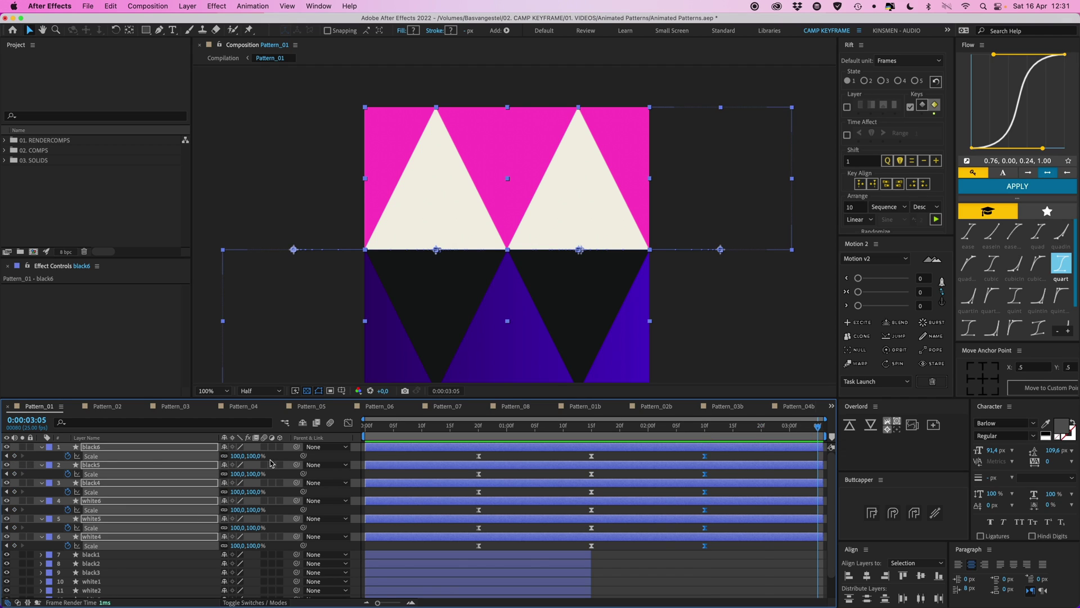
{"action": "key", "text": "Return"}
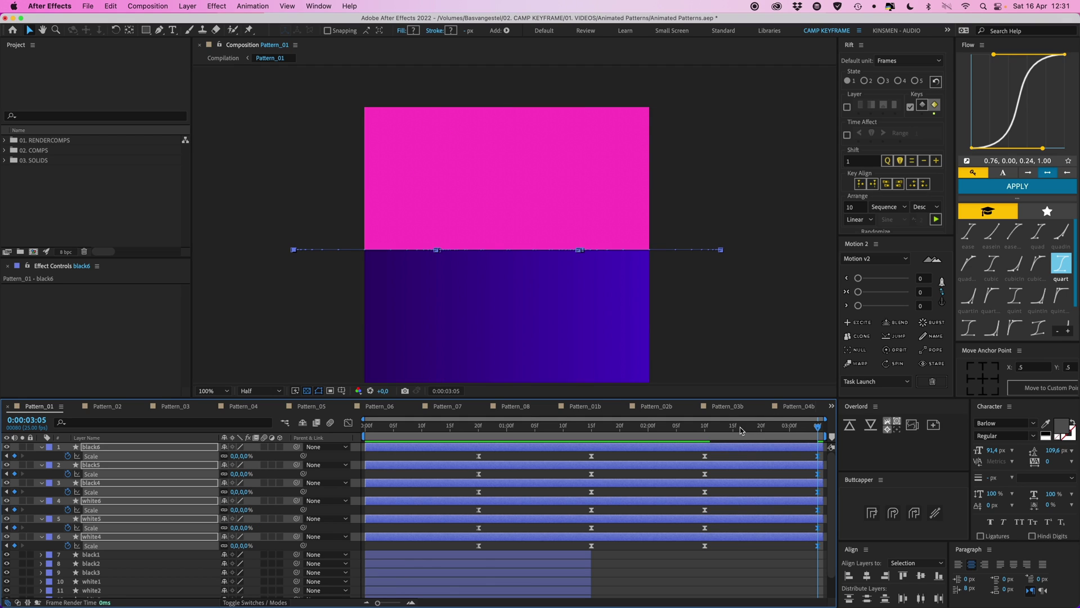
{"action": "left_click_drag", "start_coordinate": [694, 454], "coordinate": [825, 568]}
{"action": "left_click", "coordinate": [1005, 182]}
- Play the animation from 0:00:02:10 to check how the triangles scale down
{"action": "left_click", "coordinate": [709, 426]}
{"action": "left_click_drag", "start_coordinate": [709, 426], "coordinate": [705, 427]}
{"action": "key", "text": "space"}
{"action": "key", "text": "space"}
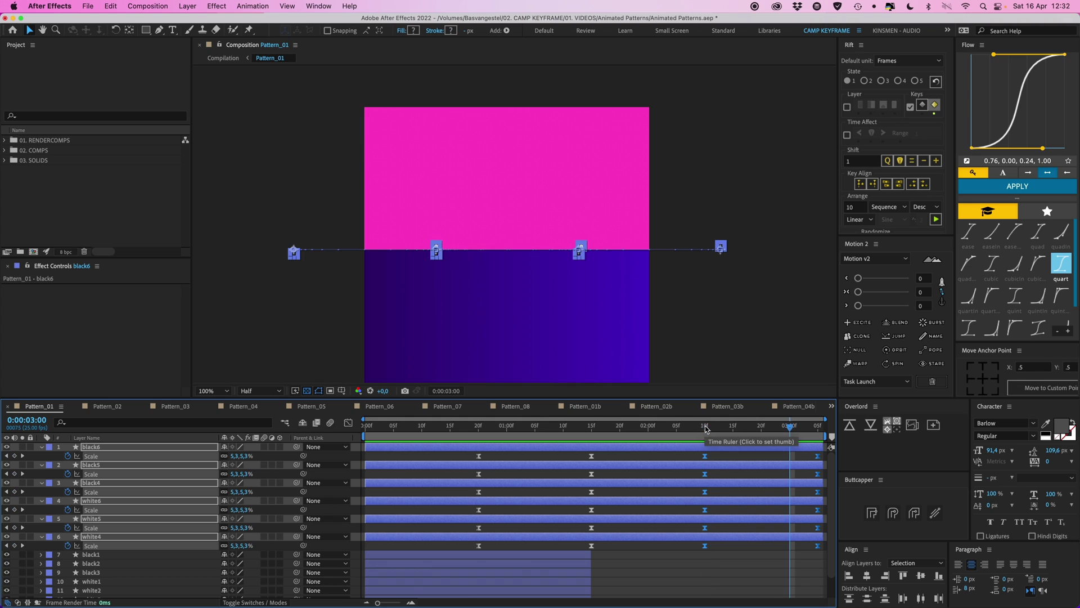
{"action": "left_click", "coordinate": [705, 428]}
{"action": "key", "text": "space"}
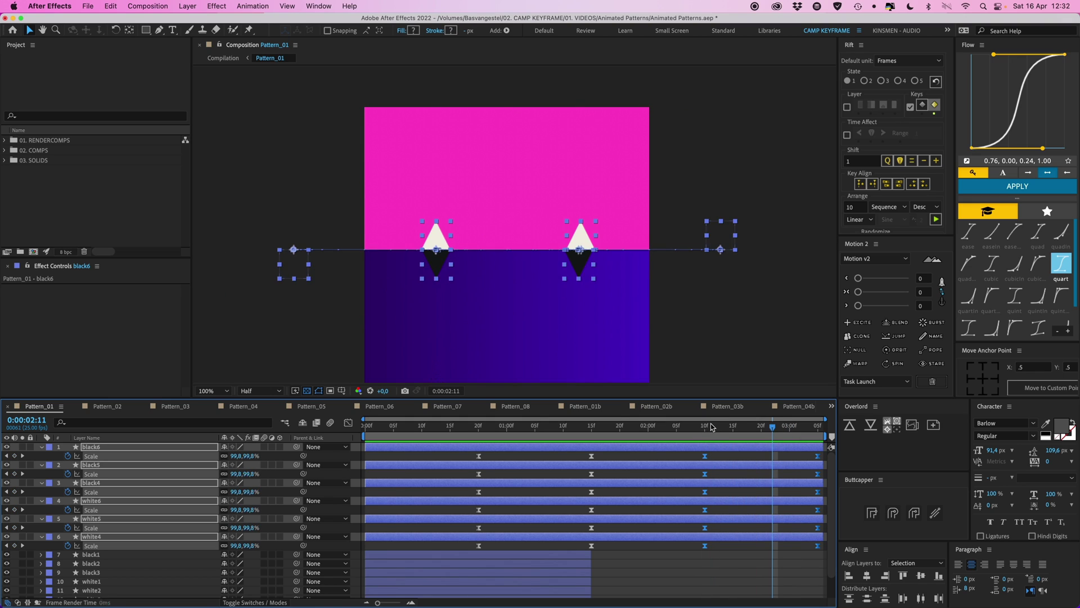
{"action": "key", "text": "space"}
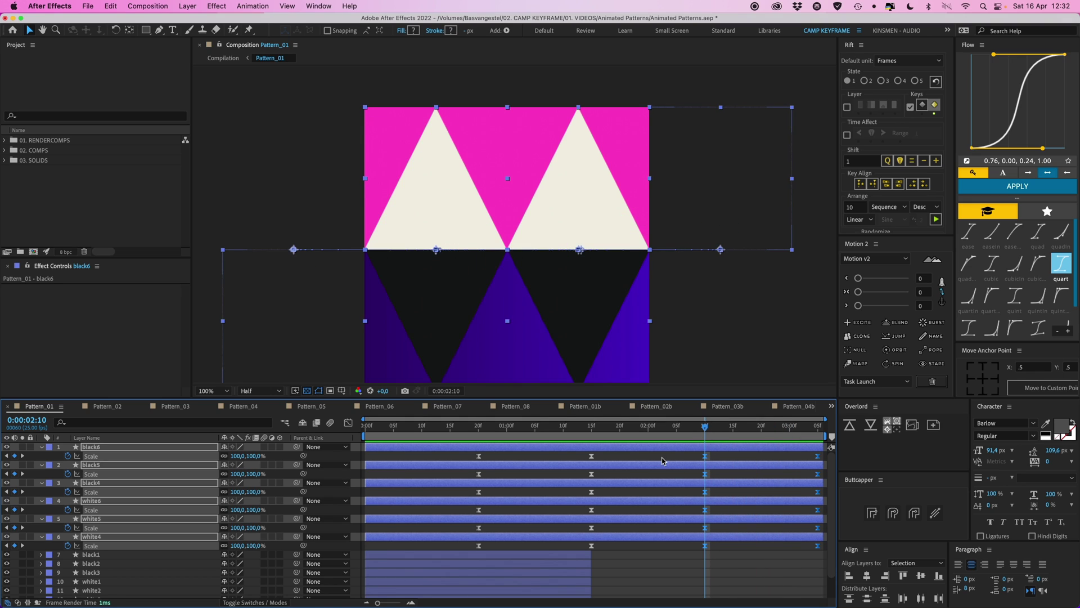
- Duplicate layers black1–3 and white1–3 and bring the copies to the top of the layer stack
{"action": "scroll", "coordinate": [555, 549], "scroll_direction": "down", "scroll_amount": 2}
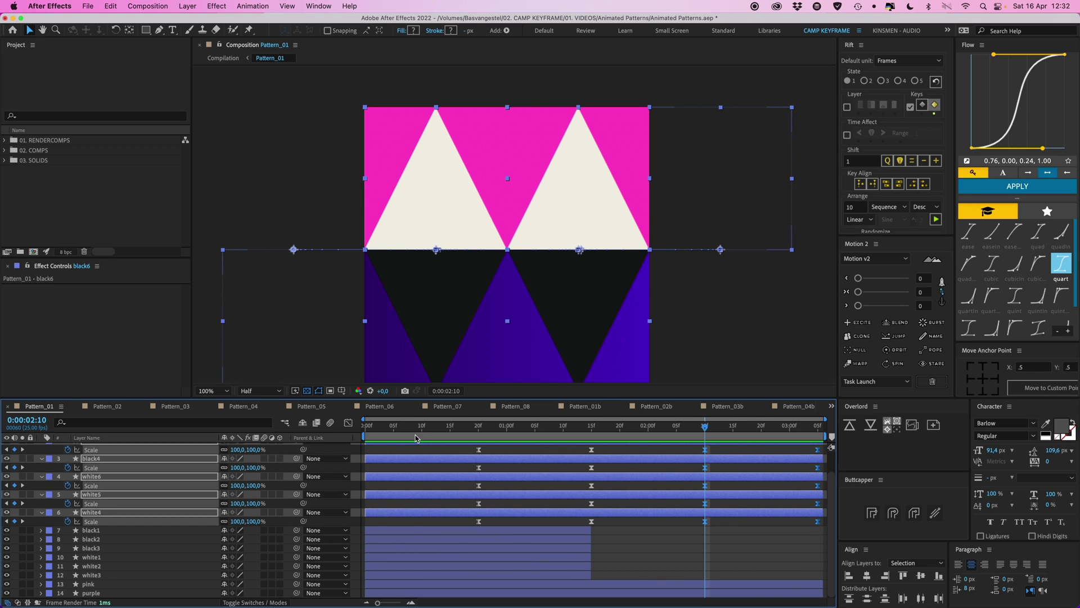
{"action": "key", "text": "Home"}
{"action": "left_click", "coordinate": [584, 531]}
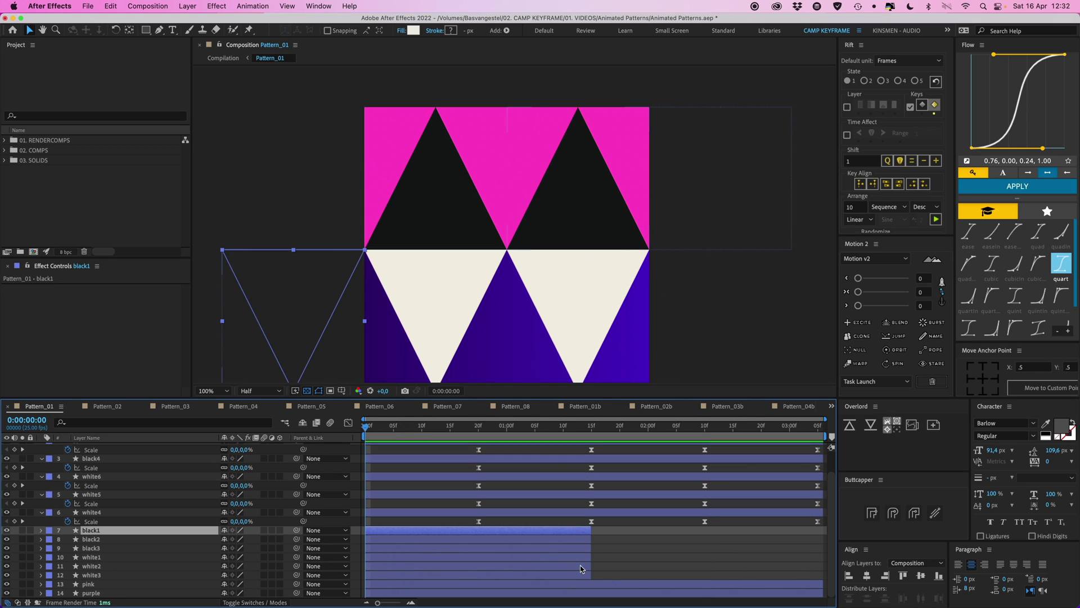
{"action": "left_click", "coordinate": [581, 576], "text": "shift"}
{"action": "key", "text": "super+d"}
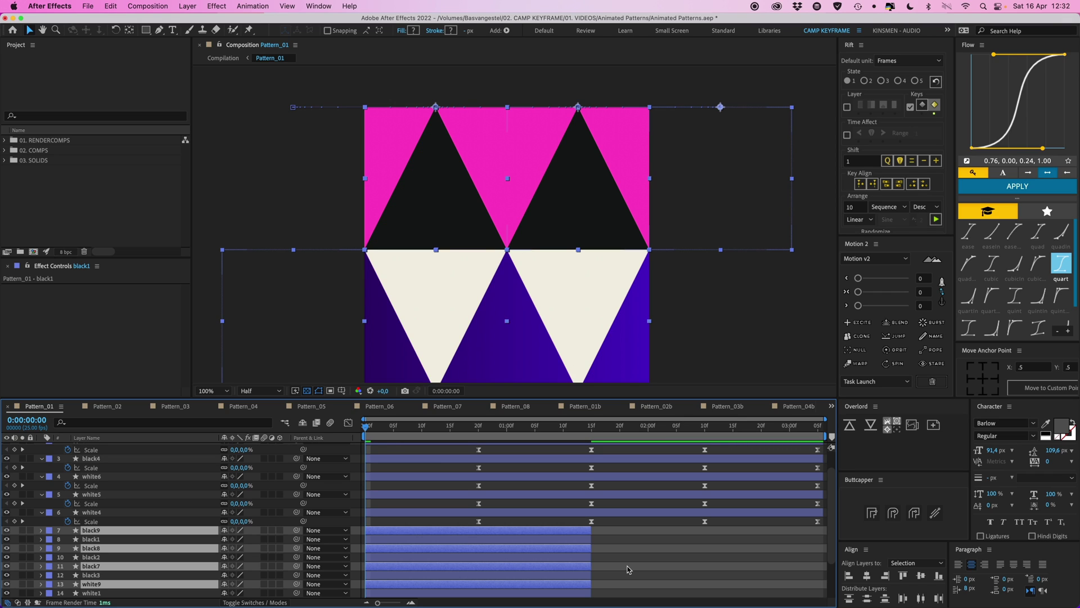
{"action": "key", "text": "super+shift+bracketright"}
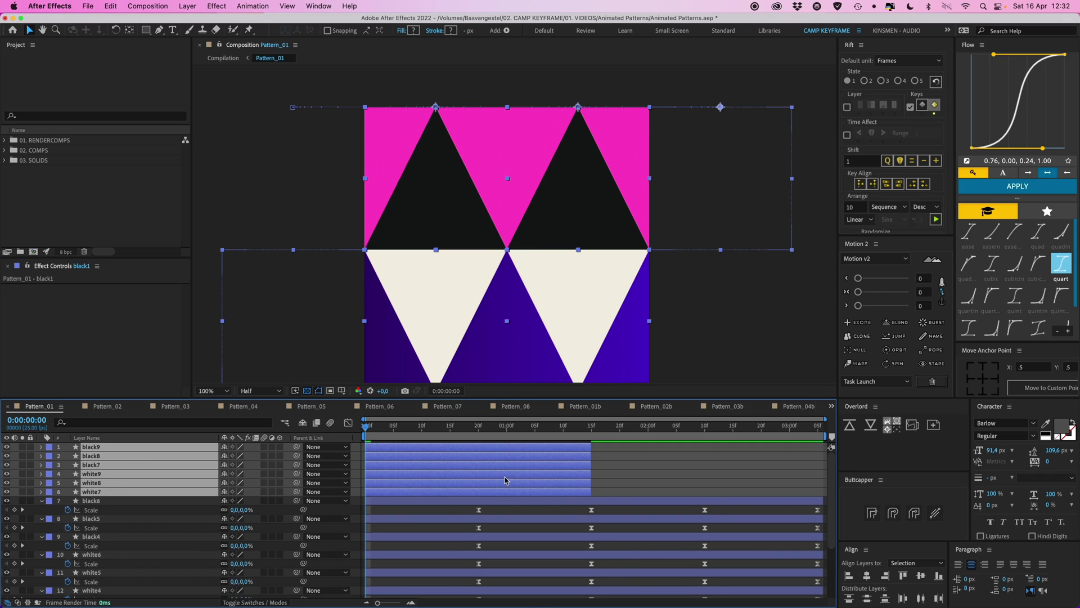
- Delete all Position and Scale keyframes from the six new copies, black7–9 and white7–9
{"action": "key", "text": "u"}
{"action": "left_click_drag", "start_coordinate": [612, 454], "coordinate": [349, 505]}
{"action": "key", "text": "Delete"}
{"action": "scroll", "coordinate": [438, 467], "scroll_direction": "up", "scroll_amount": 4}
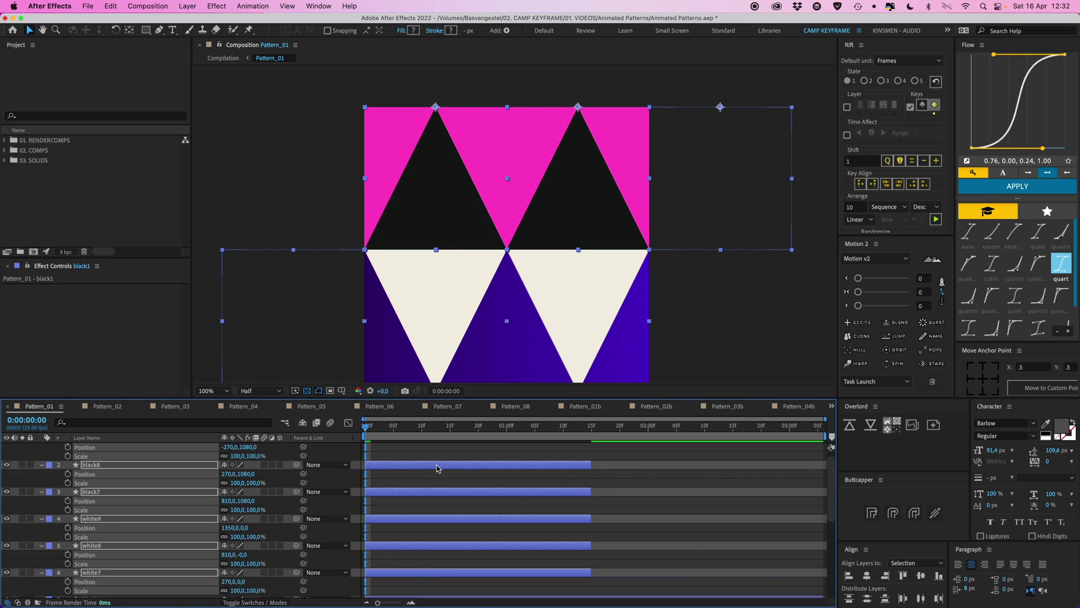
- Collapse the properties of black7–9 and white7–9 and move these six layers to start at 0:00:02:10
{"action": "key", "text": "u"}
{"action": "left_click_drag", "start_coordinate": [403, 468], "coordinate": [733, 481]}
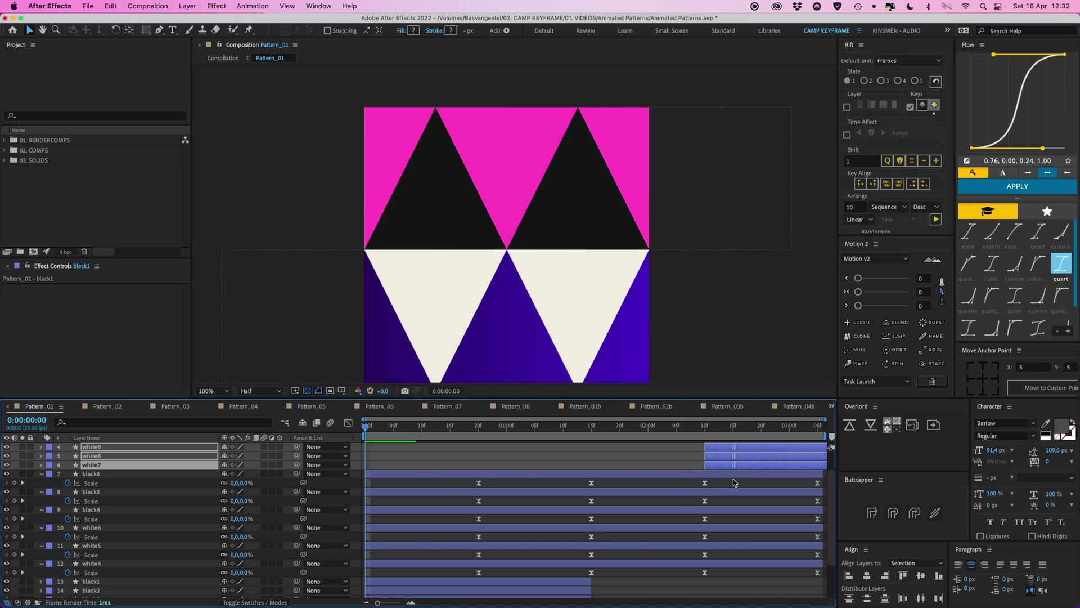
{"action": "left_click", "coordinate": [705, 430]}
{"action": "left_click", "coordinate": [710, 472]}
{"action": "left_click", "coordinate": [710, 466]}
- Temporarily hide black7–9 and white7–9 to view the shrinking triangles beneath at 0:00:02:18, and show them again
{"action": "scroll", "coordinate": [136, 462], "scroll_direction": "up", "scroll_amount": 3}
{"action": "left_click", "coordinate": [107, 448], "text": "shift"}
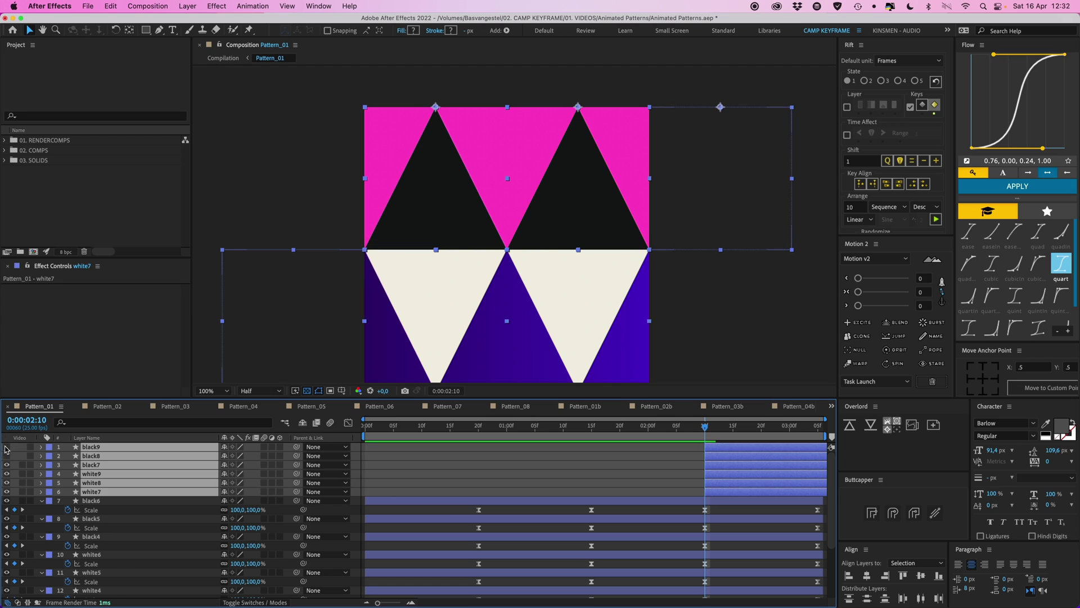
{"action": "left_click_drag", "start_coordinate": [6, 446], "coordinate": [6, 492]}
{"action": "key", "text": "F2"}
{"action": "left_click_drag", "start_coordinate": [713, 428], "coordinate": [751, 429]}
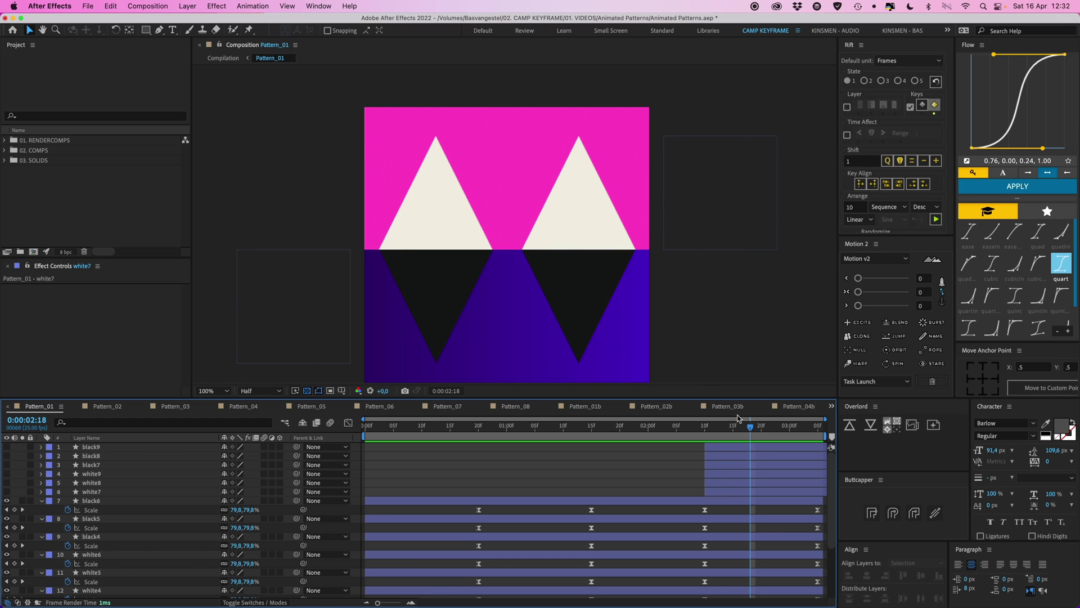
{"action": "left_click_drag", "start_coordinate": [724, 458], "coordinate": [724, 487]}
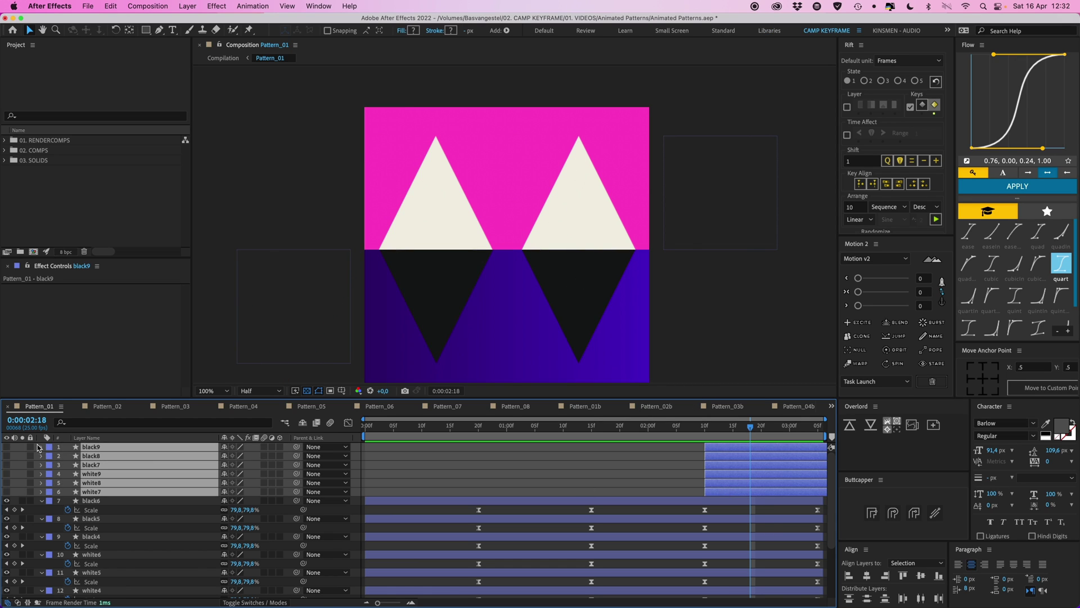
{"action": "left_click_drag", "start_coordinate": [7, 447], "coordinate": [7, 492]}
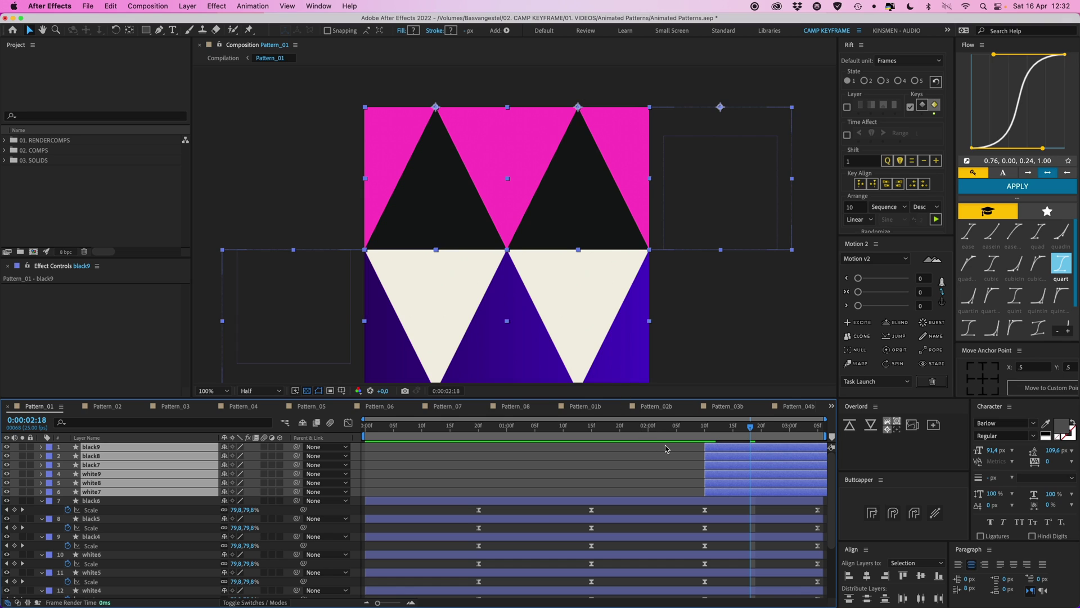
- Keyframe the Scale of the six copies from 0% at 0:00:02:10 to 100% at 0:00:03:05 and ease them with the quart curve
{"action": "left_click", "coordinate": [710, 431]}
{"action": "key", "text": "s"}
{"action": "left_click", "coordinate": [67, 457]}
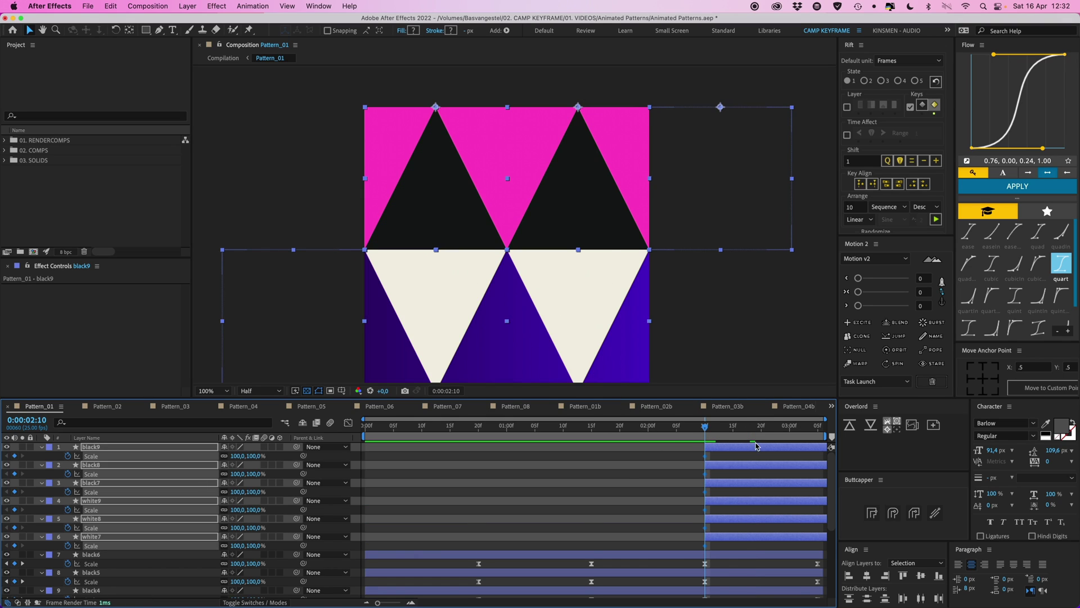
{"action": "left_click_drag", "start_coordinate": [707, 459], "coordinate": [820, 468]}
{"action": "key", "text": "Return"}
{"action": "left_click_drag", "start_coordinate": [705, 426], "coordinate": [820, 550]}
{"action": "left_click", "coordinate": [1038, 187]}
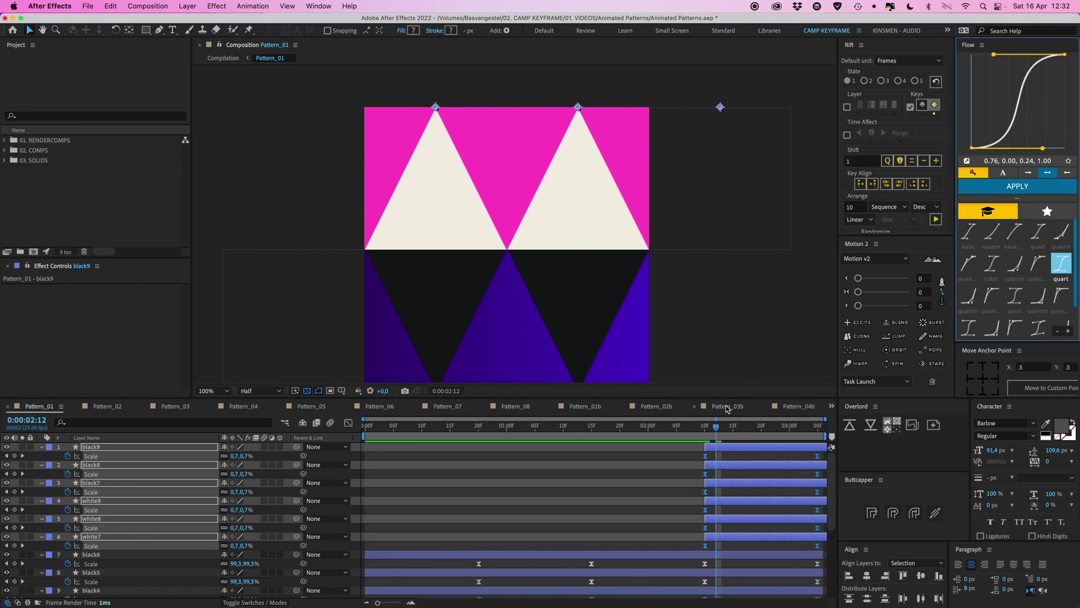
- Play Pattern_01 to check the growing triangles and collapse all layer properties
{"action": "key", "text": "space"}
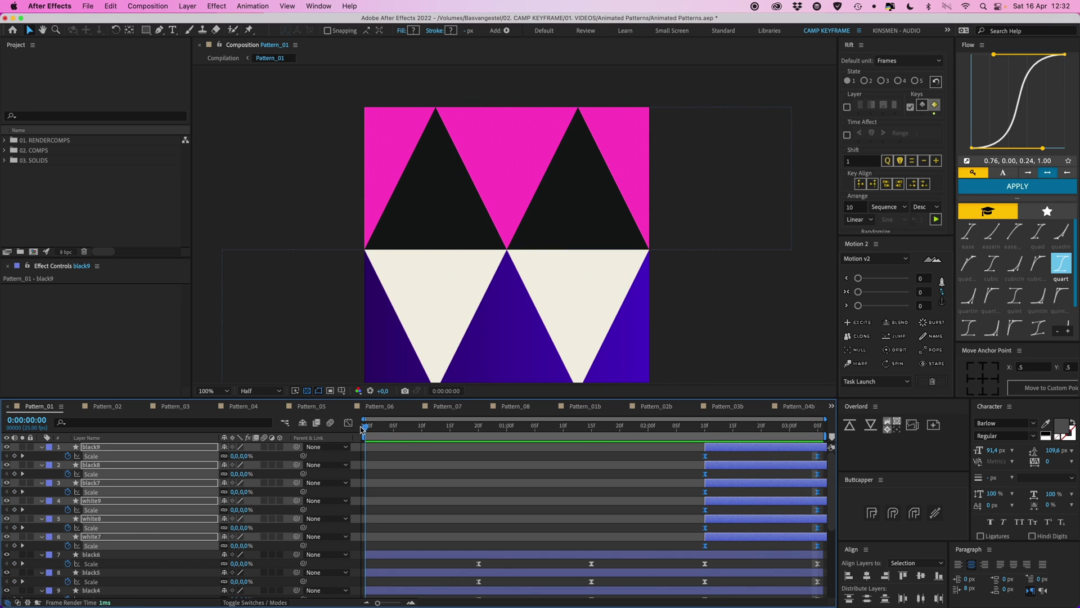
{"action": "left_click", "coordinate": [697, 431]}
{"action": "key", "text": "space"}
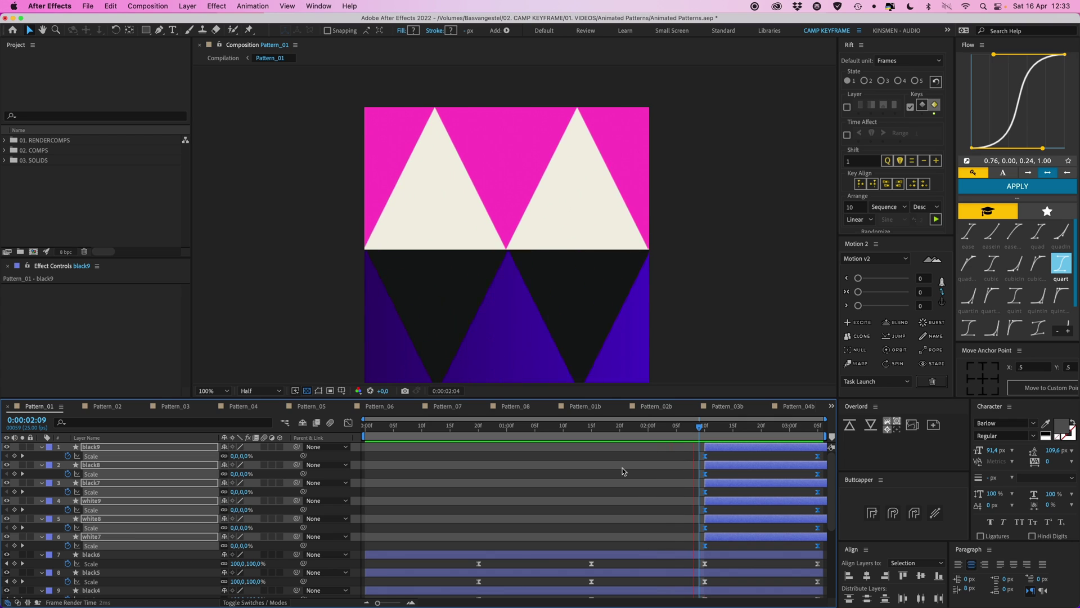
{"action": "key", "text": "space"}
{"action": "left_click", "coordinate": [454, 495]}
{"action": "key", "text": "u"}
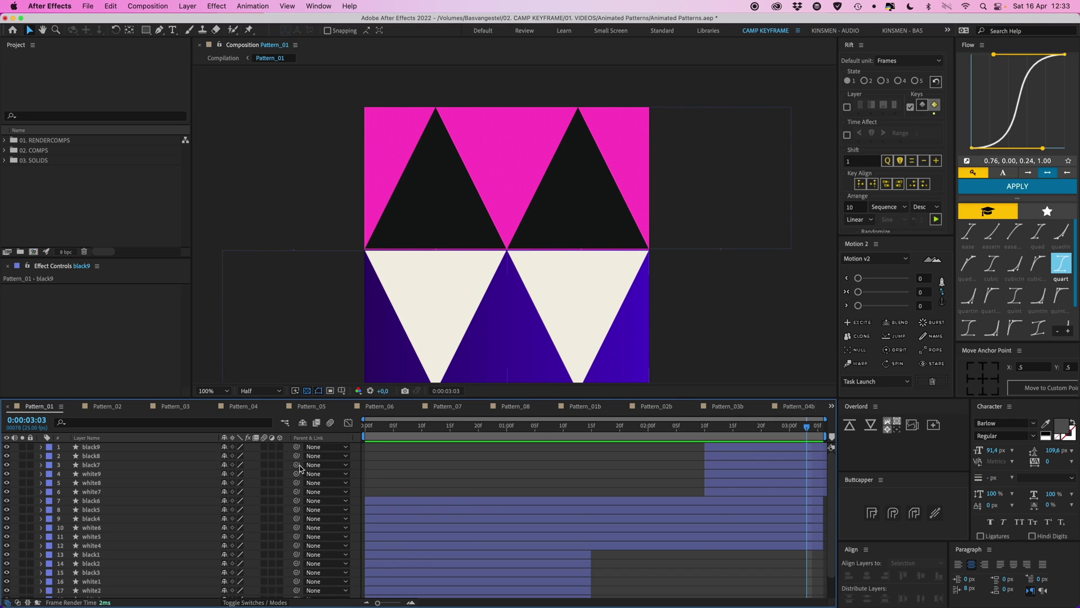
- Play the reference animation in Pattern_02b and return to Pattern_02
{"action": "left_click", "coordinate": [107, 407]}
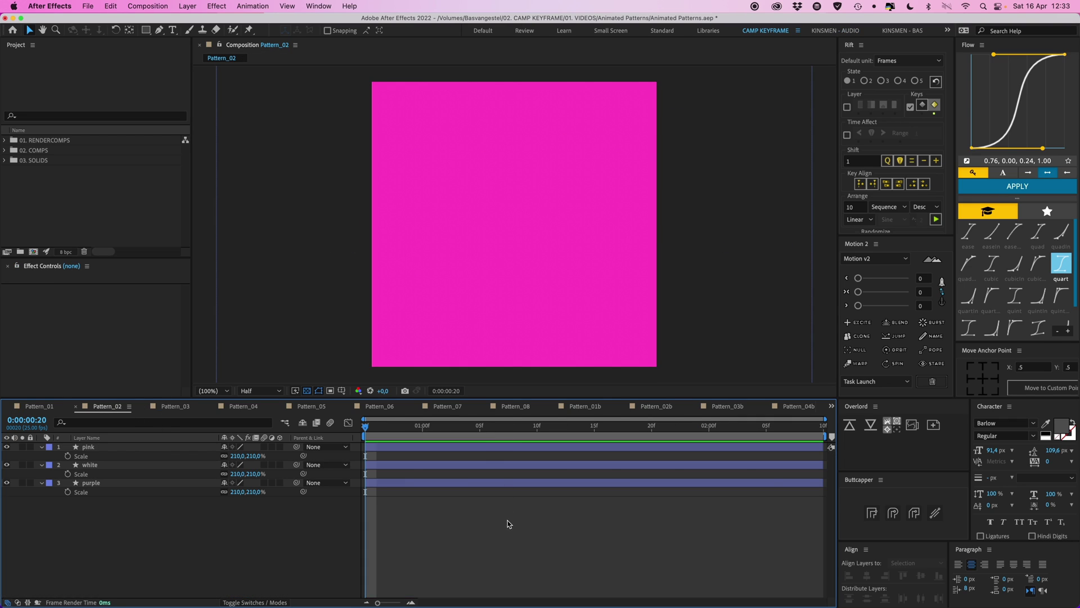
{"action": "key", "text": "u"}
{"action": "left_click", "coordinate": [656, 406]}
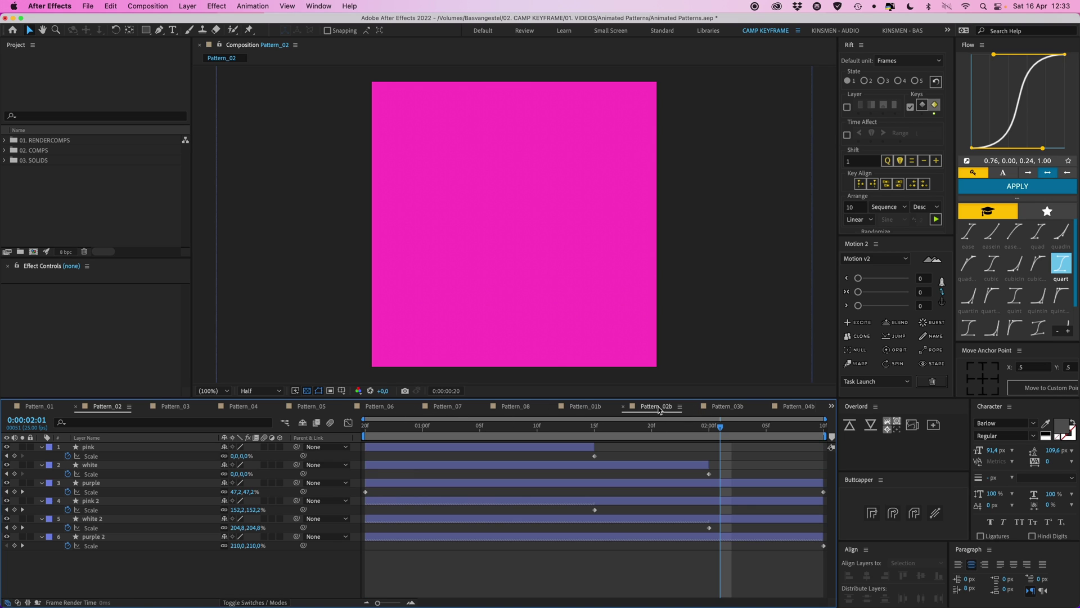
{"action": "key", "text": "space"}
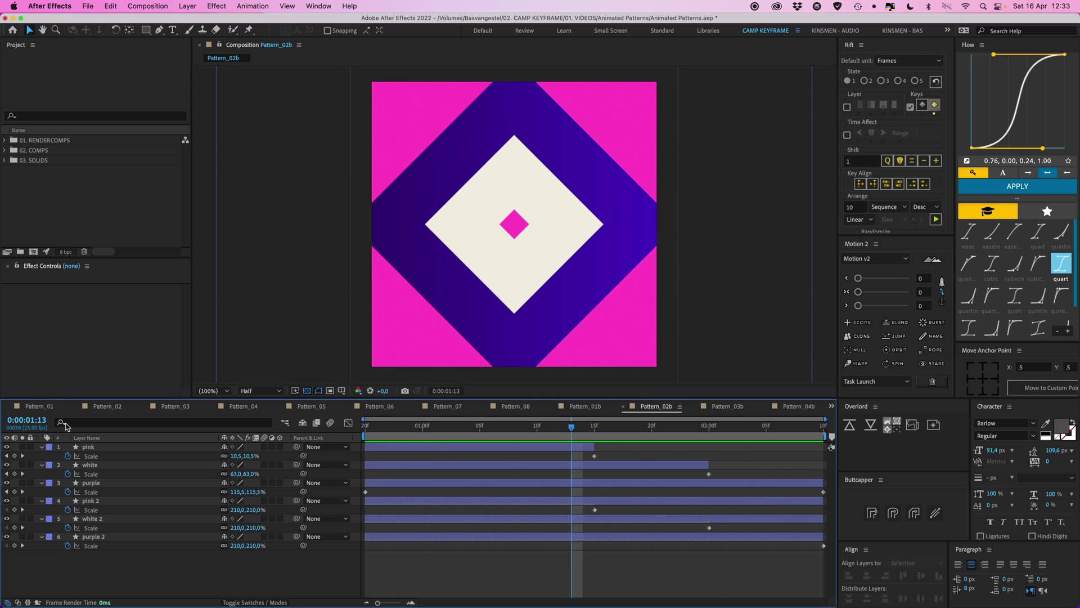
{"action": "left_click", "coordinate": [107, 406]}
- Shift the purple, pink and white diamonds aside one at a time to examine the stack, undoing each move
{"action": "left_click", "coordinate": [440, 466]}
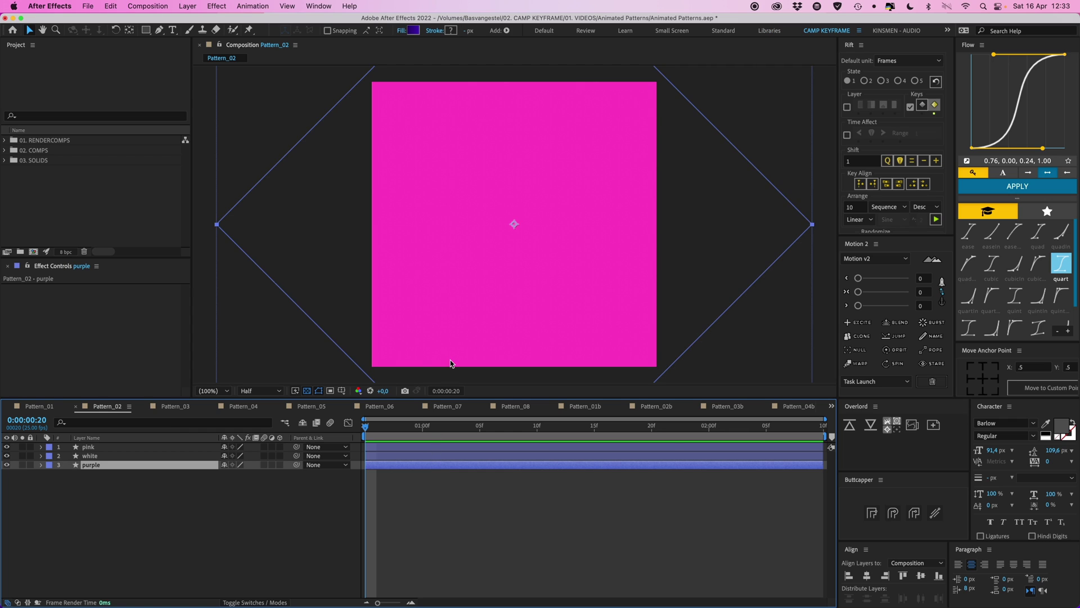
{"action": "key", "text": "comma"}
{"action": "left_click_drag", "start_coordinate": [537, 264], "coordinate": [626, 324]}
{"action": "key", "text": "super+z"}
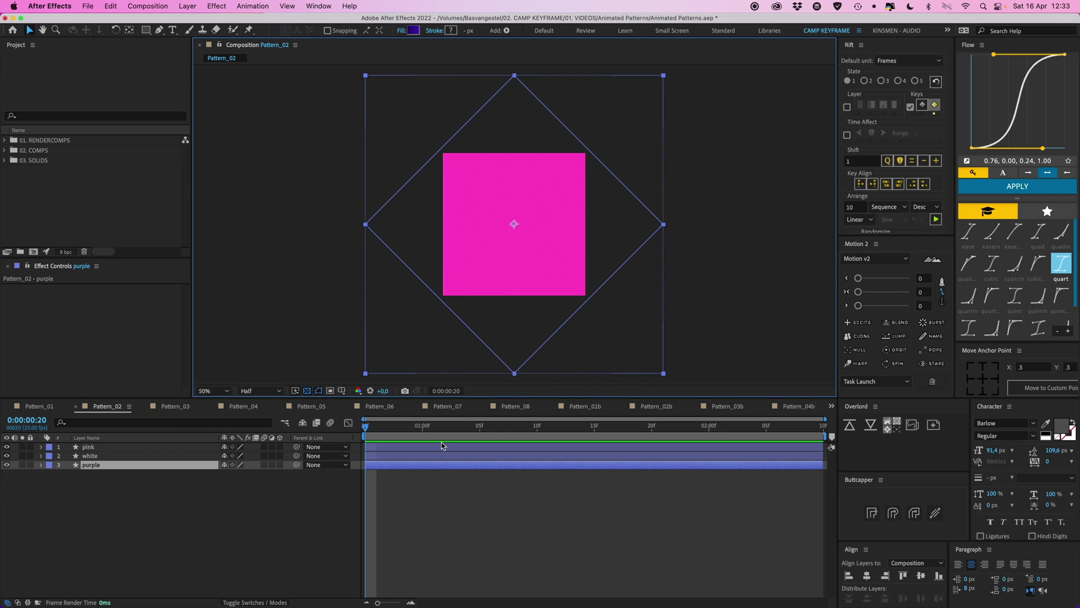
{"action": "left_click", "coordinate": [442, 445]}
{"action": "mouse_move", "coordinate": [538, 261]}
{"action": "left_mouse_down"}
{"action": "mouse_move", "coordinate": [559, 260]}
{"action": "mouse_move", "coordinate": [526, 338]}
{"action": "mouse_move", "coordinate": [444, 254]}
{"action": "mouse_move", "coordinate": [520, 258]}
{"action": "left_mouse_up"}
{"action": "key", "text": "super+z"}
{"action": "left_click", "coordinate": [441, 454]}
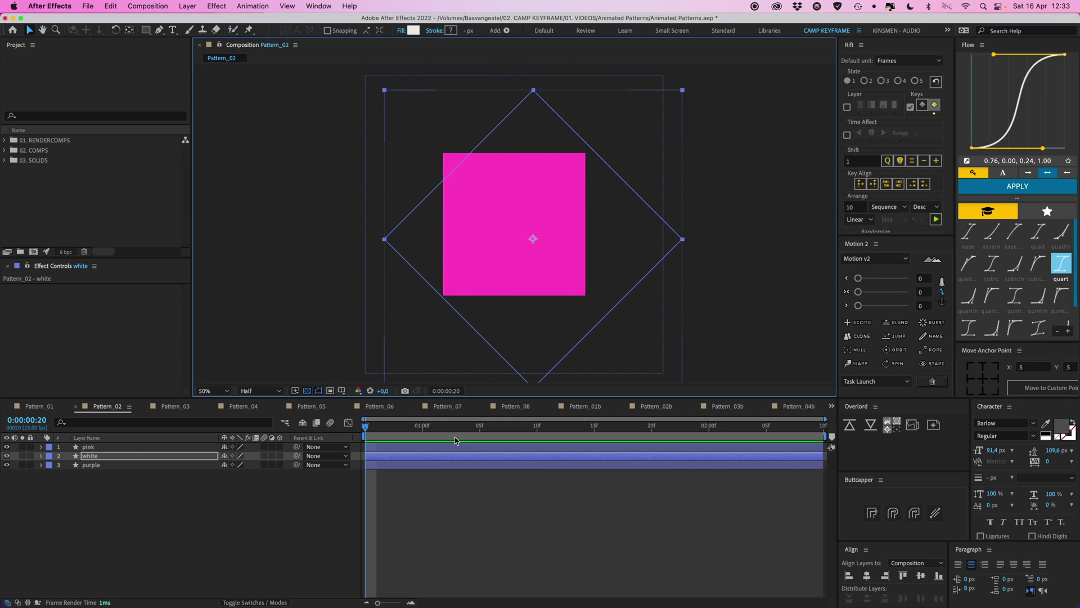
{"action": "key", "text": "super+z"}
- Hide the pink and white layers, shift the purple diamond to examine it, undo the move and show both layers again
{"action": "left_click", "coordinate": [457, 446]}
{"action": "left_click", "coordinate": [7, 447]}
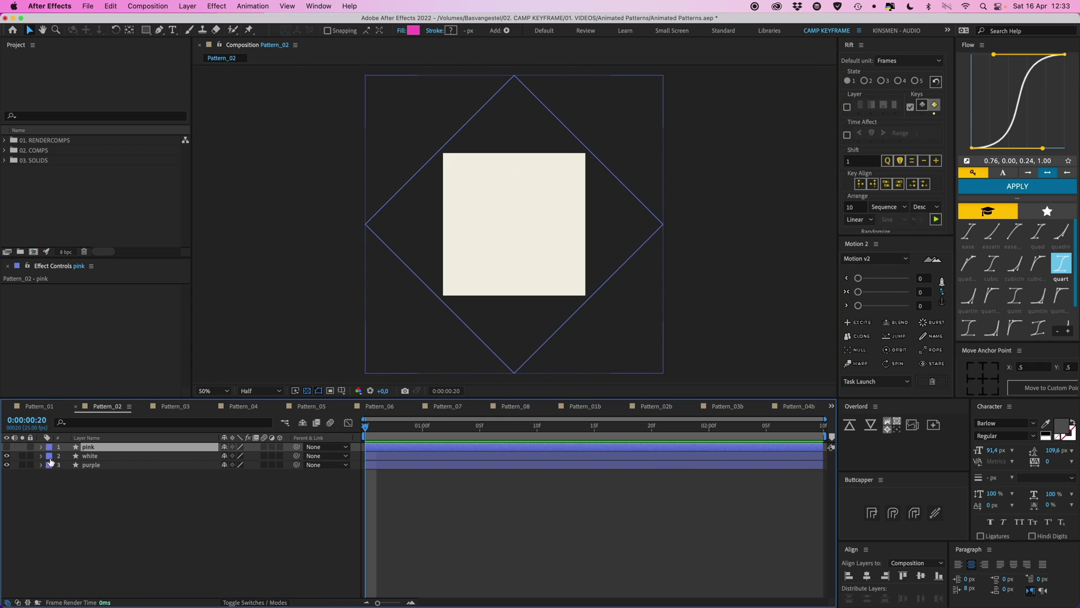
{"action": "left_click", "coordinate": [7, 457]}
{"action": "left_click_drag", "start_coordinate": [480, 246], "coordinate": [557, 203]}
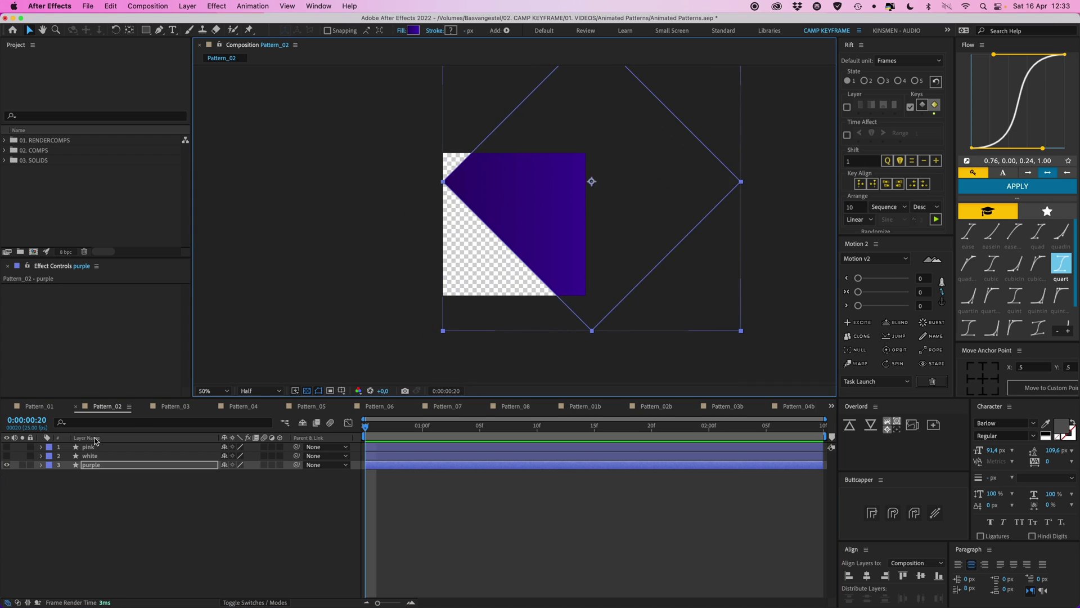
{"action": "key", "text": "super+z"}
{"action": "left_click", "coordinate": [7, 456]}
{"action": "left_click", "coordinate": [6, 446]}
- Reveal the Scale property of the pink, white and purple layers, shift the pink diamond slightly and undo that move
{"action": "key", "text": "ctrl+a"}
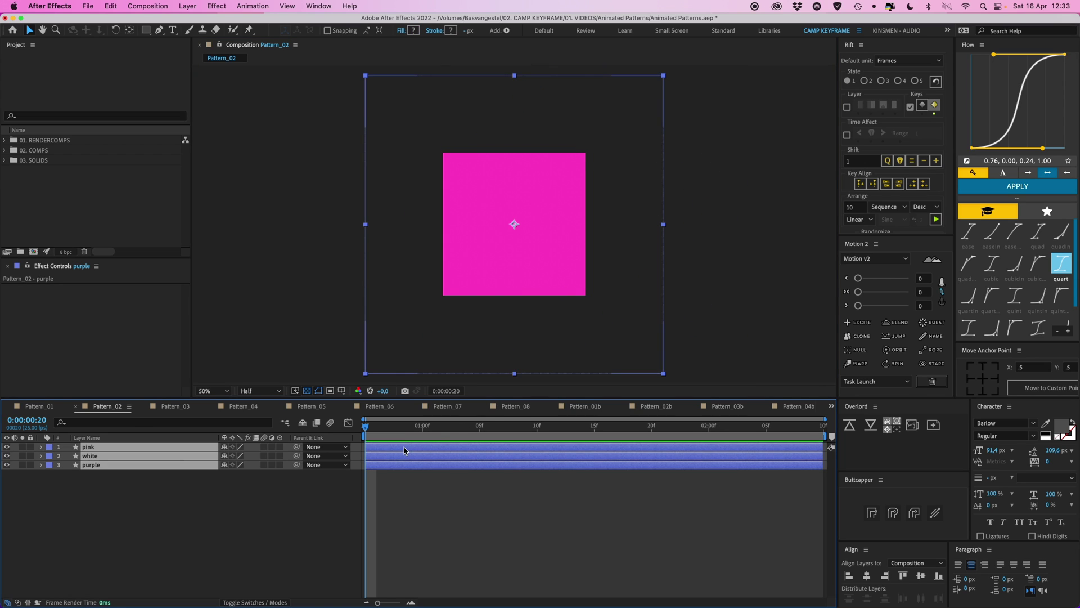
{"action": "key", "text": "s"}
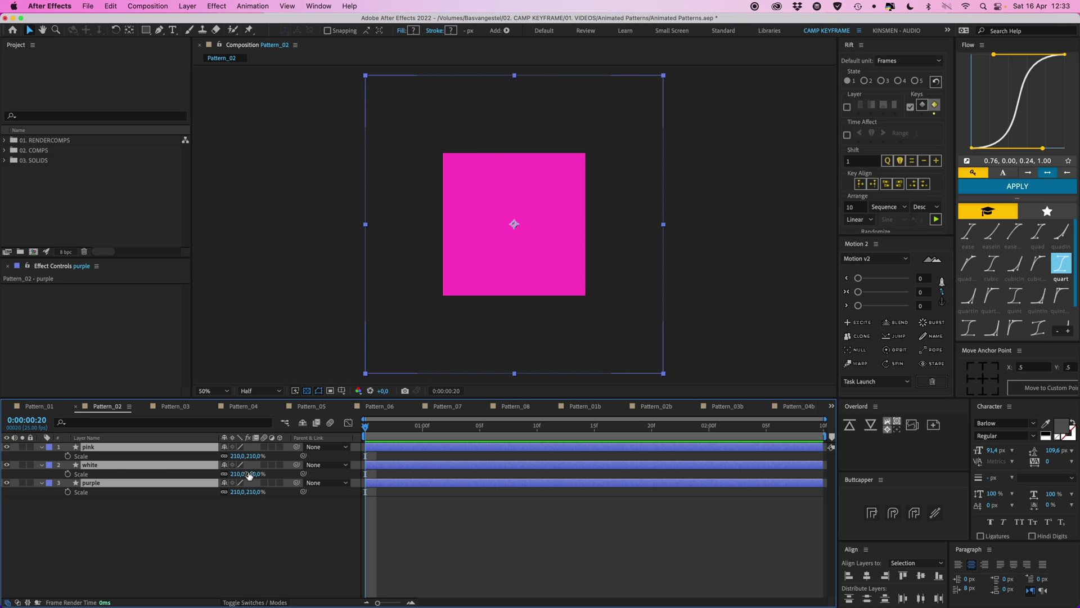
{"action": "left_click", "coordinate": [464, 450]}
{"action": "left_click_drag", "start_coordinate": [484, 242], "coordinate": [492, 241]}
{"action": "key", "text": "super+z"}
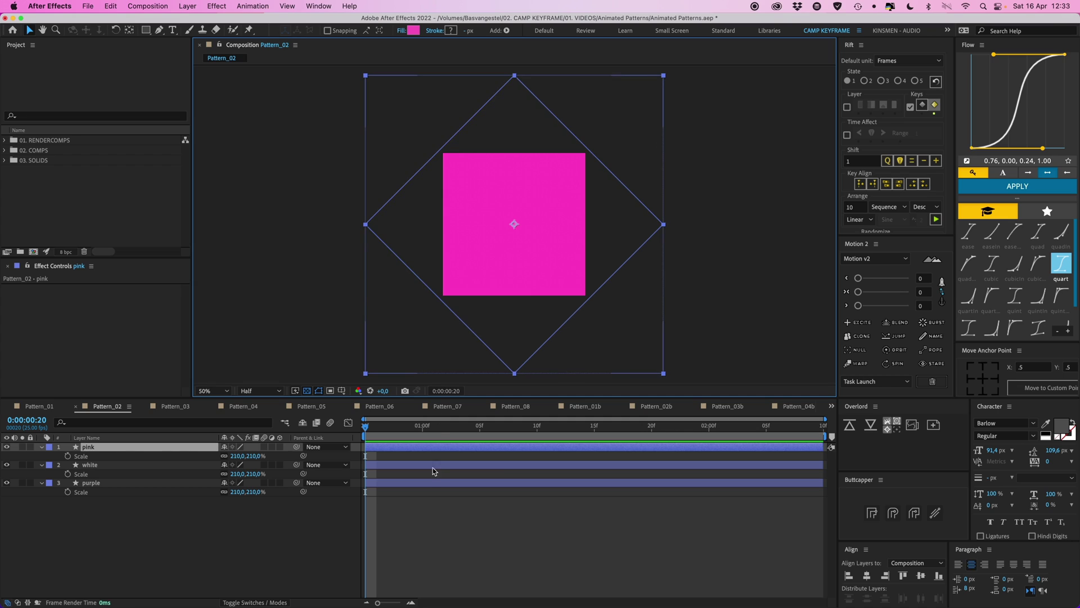
- Add Scale keyframes to all three layers at 0:00:00:20 and set their Scale to 0% at 0:00:02:09
{"action": "key", "text": "super+a"}
{"action": "key", "text": "alt+shift+s"}
{"action": "left_click", "coordinate": [808, 427]}
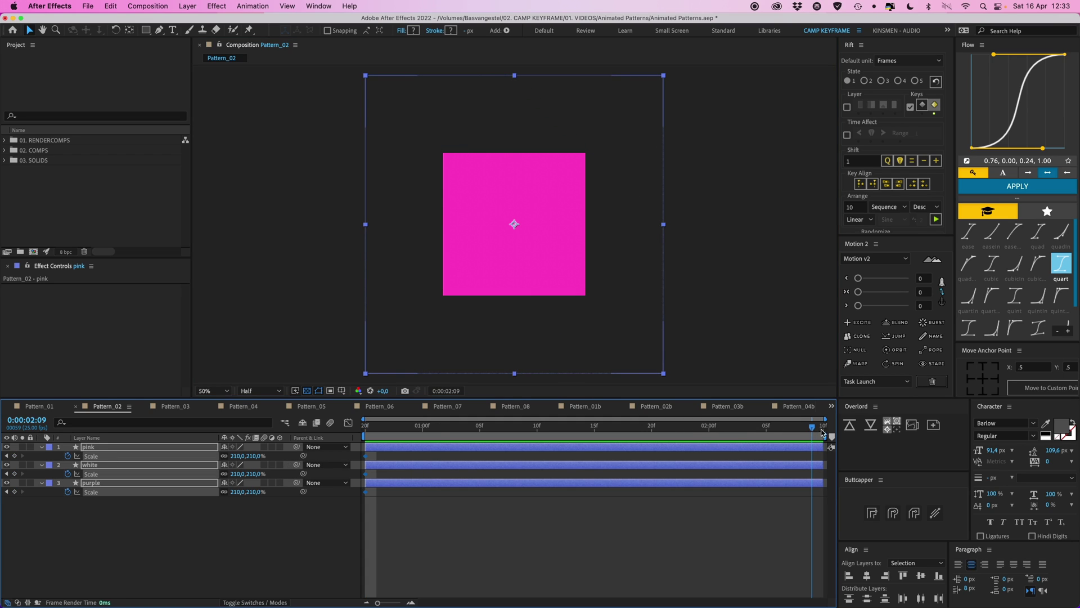
{"action": "left_click", "coordinate": [254, 456]}
{"action": "key", "text": "Return"}
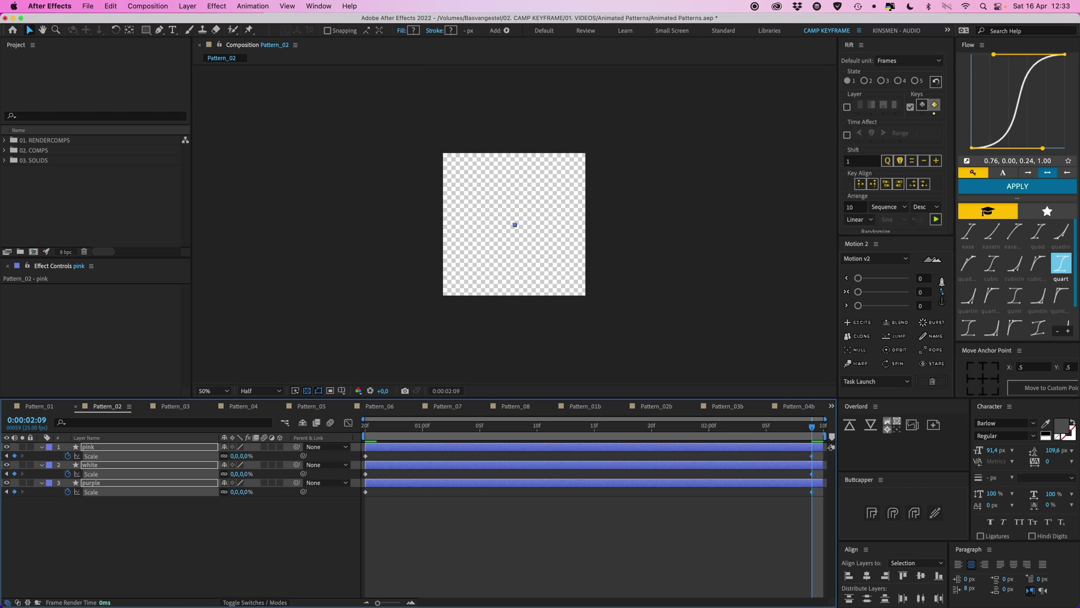
- Play Pattern_02 from 0:00:00:20 to check how the three diamonds shrink together
{"action": "left_click", "coordinate": [375, 425]}
{"action": "key", "text": "space"}
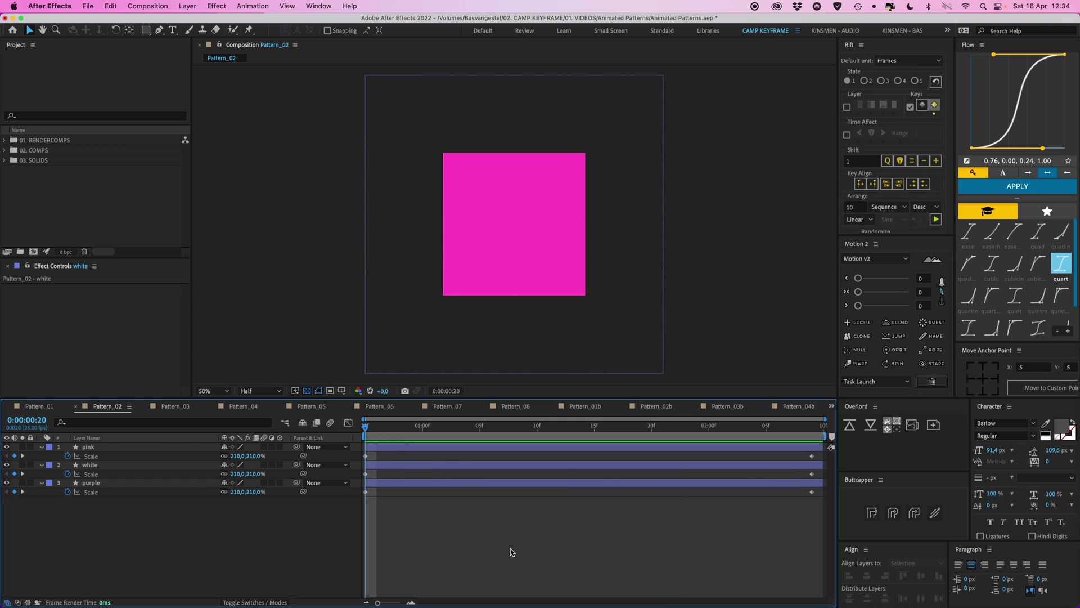
{"action": "key", "text": "space"}
- Move the pink layer's 0% Scale keyframe to 0:00:01:15 and end the layer there
{"action": "left_click_drag", "start_coordinate": [754, 446], "coordinate": [532, 441]}
{"action": "left_click", "coordinate": [610, 454]}
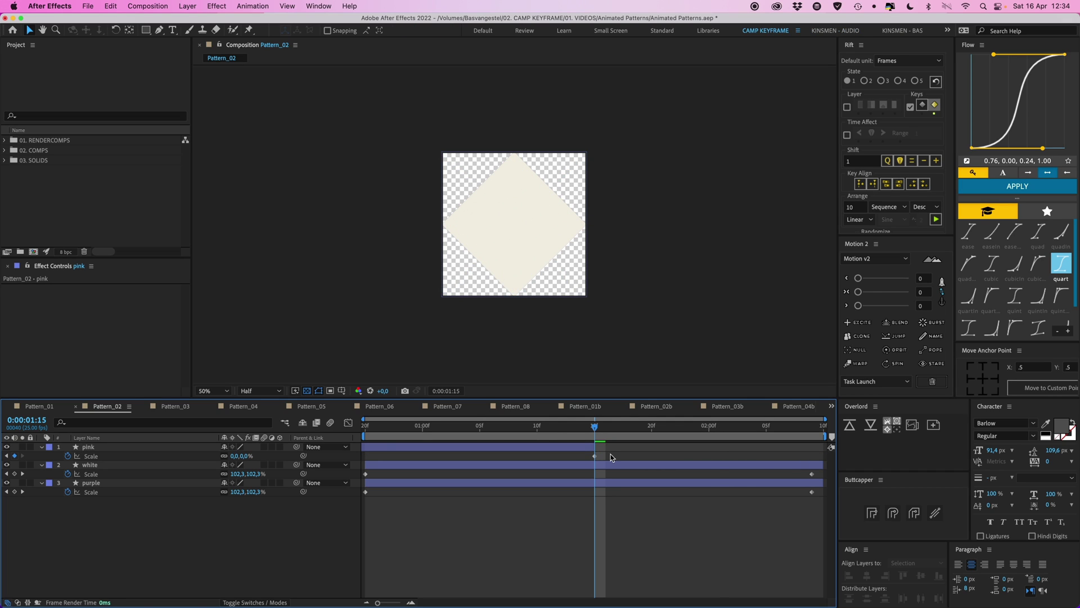
{"action": "key", "text": "space"}
- Move the 0% Scale keyframes of white to 0:00:02:00 and purple to 0:00:02:10, trim white to match, and preview the staggered shrink
{"action": "left_click_drag", "start_coordinate": [810, 467], "coordinate": [708, 467]}
{"action": "key", "text": "space"}
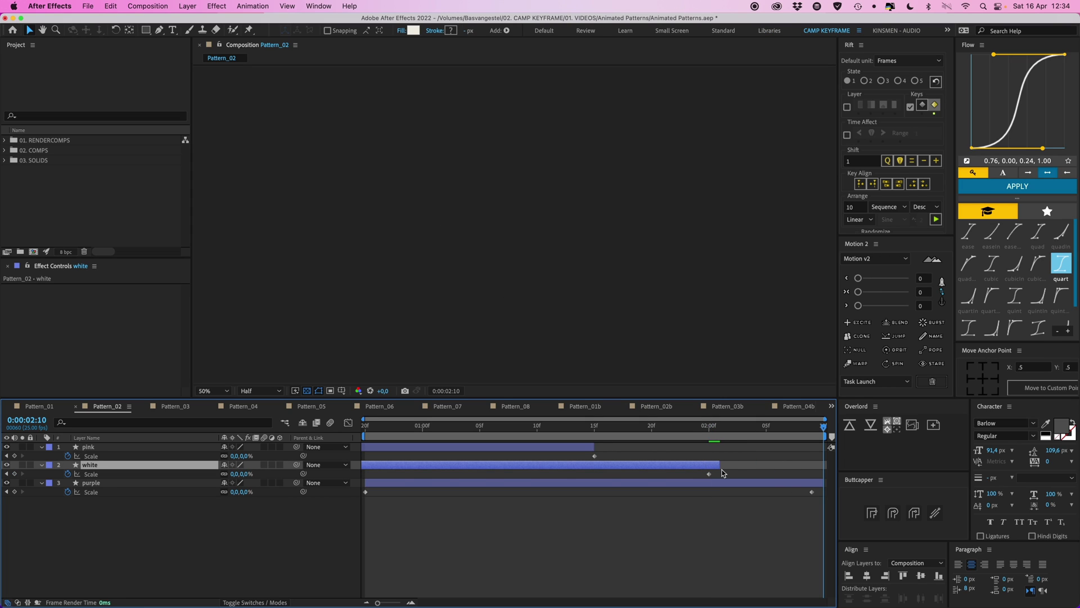
{"action": "left_click", "coordinate": [810, 493]}
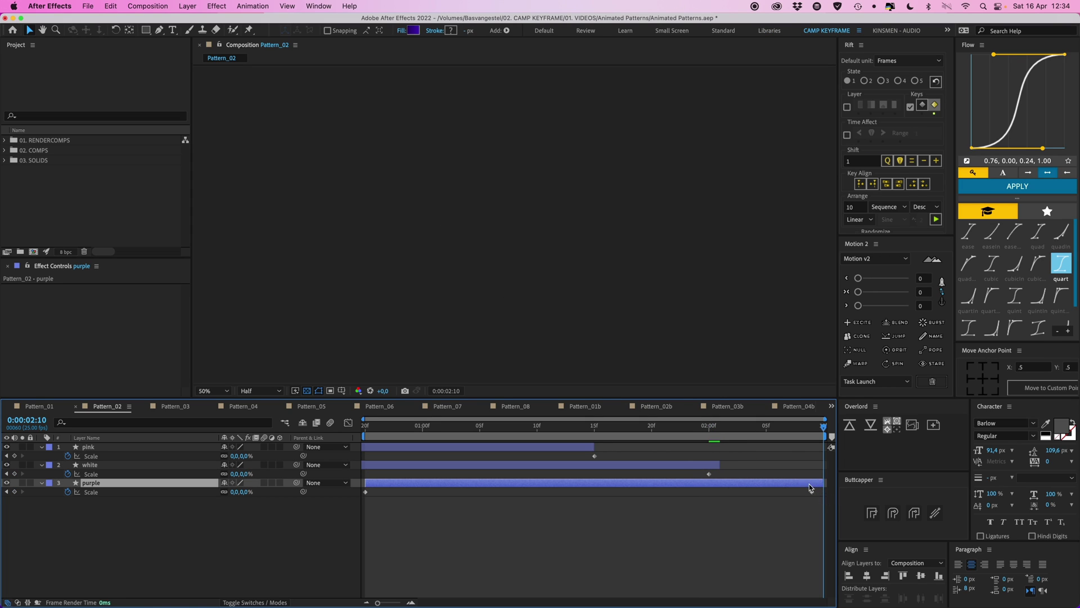
{"action": "left_click_drag", "start_coordinate": [718, 463], "coordinate": [711, 463]}
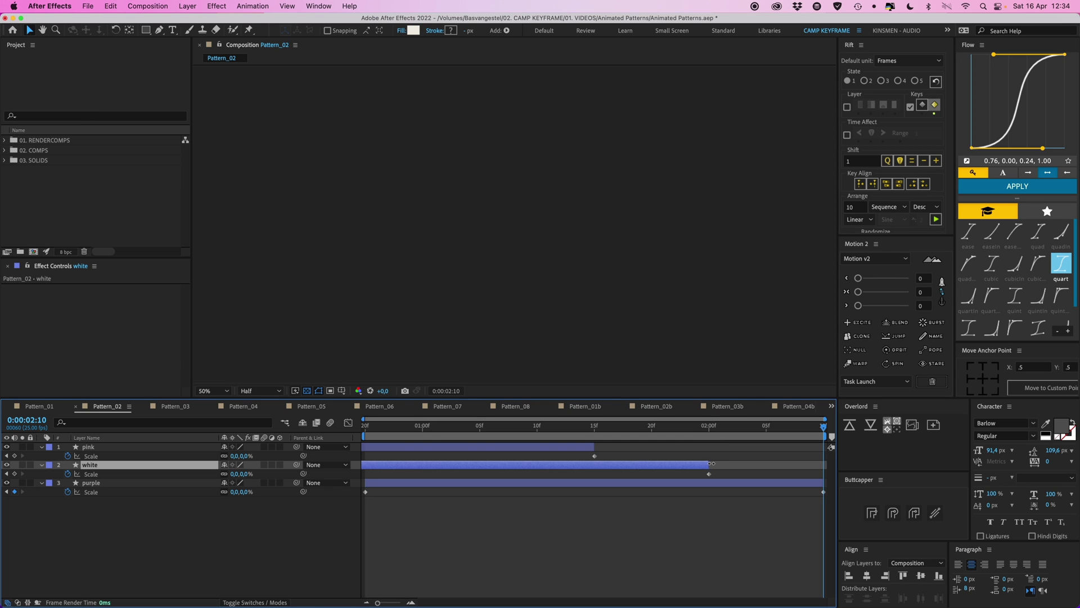
{"action": "key", "text": "space"}
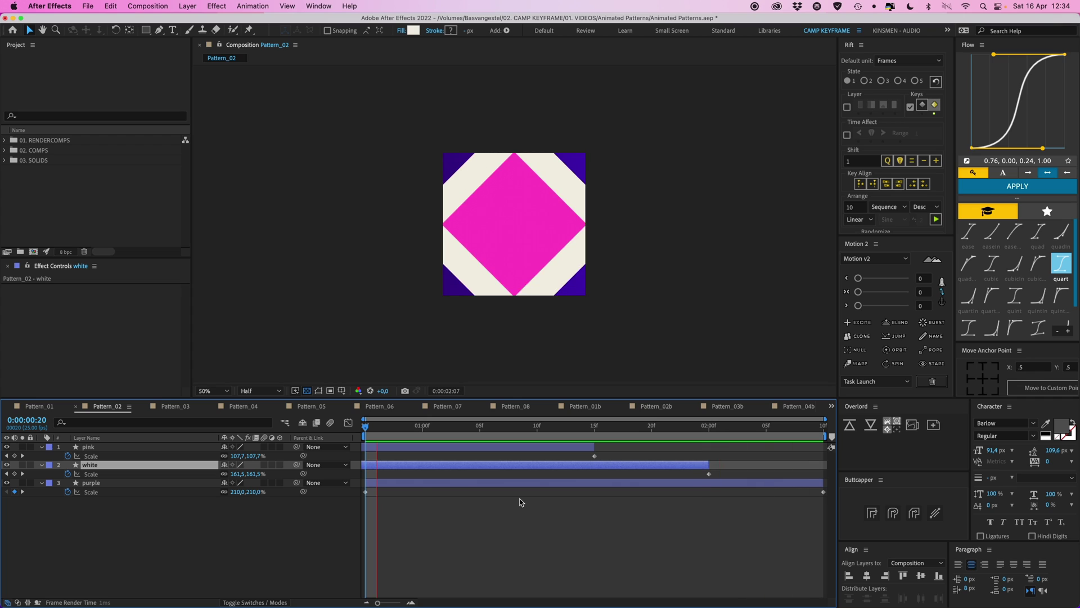
{"action": "key", "text": "space"}
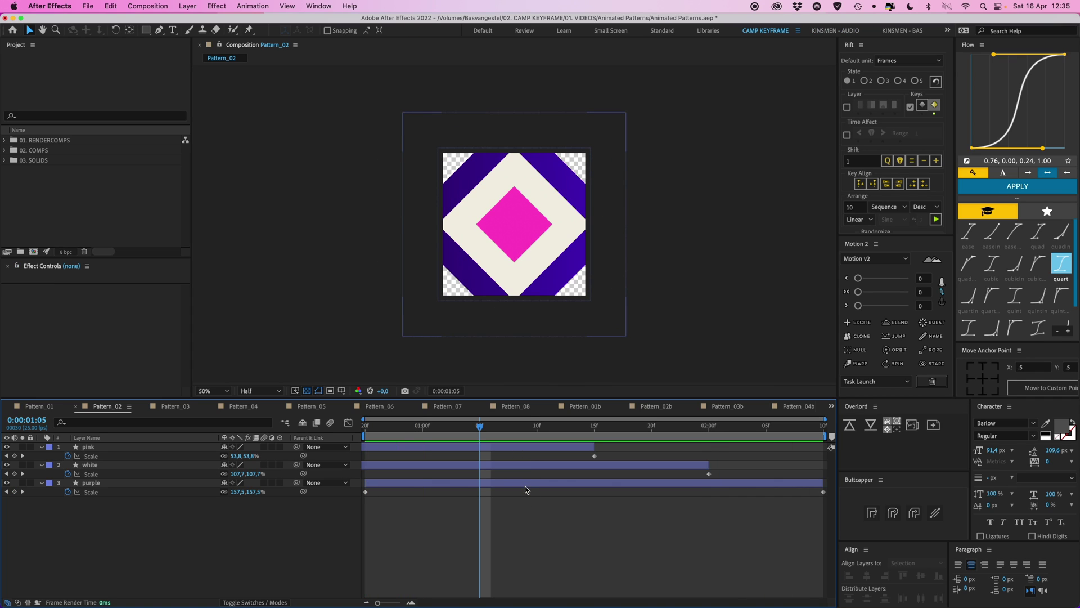
- Duplicate the pink, white and purple layers, place the copies beneath the originals and reveal their Scale keyframes
{"action": "left_click", "coordinate": [525, 484]}
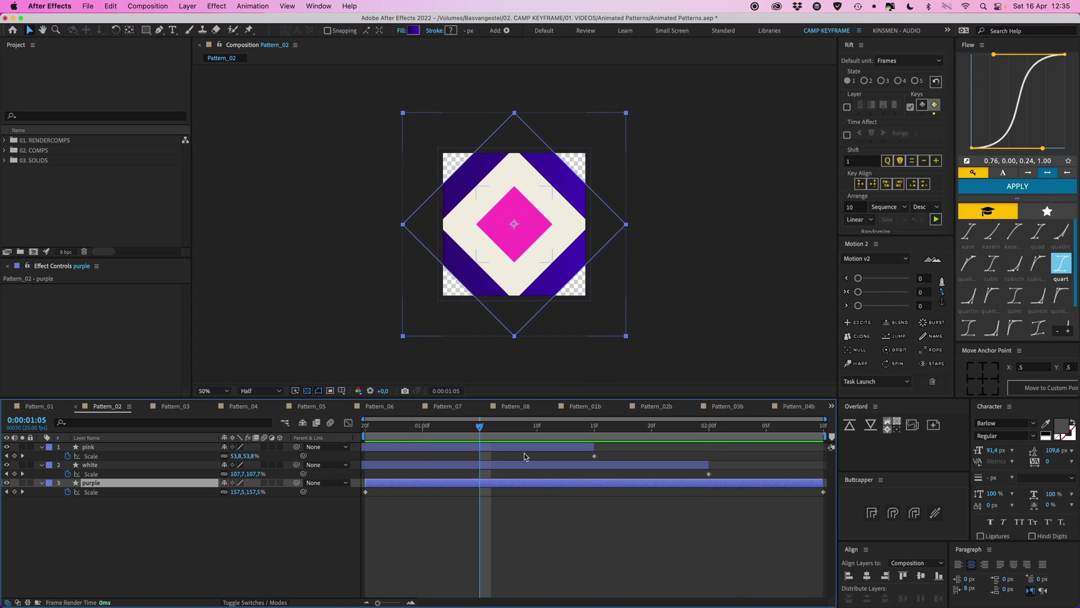
{"action": "left_click", "coordinate": [523, 448], "text": "shift"}
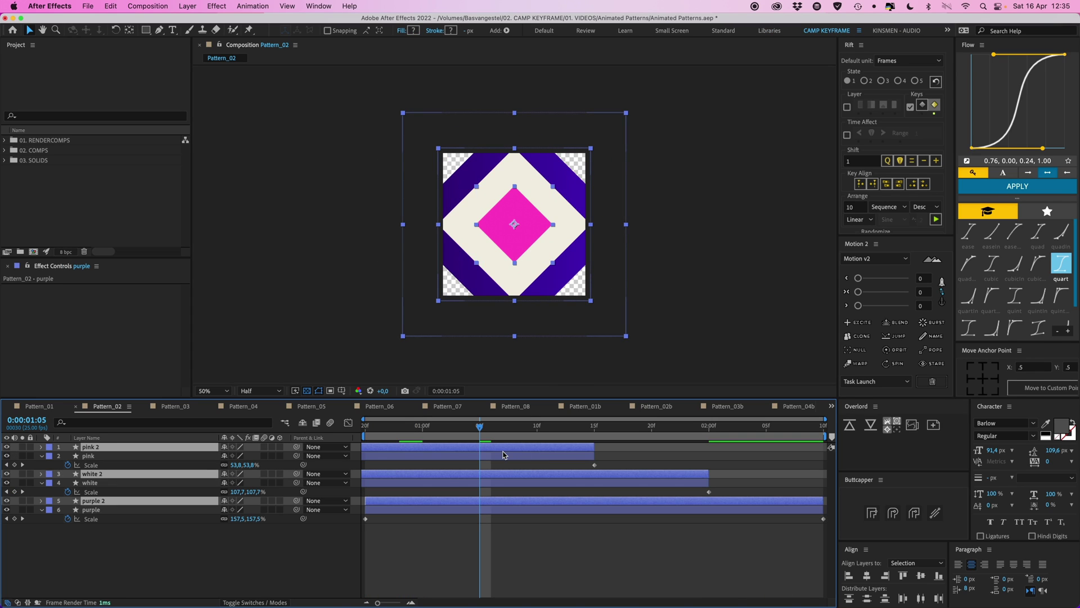
{"action": "key", "text": "super+d"}
{"action": "key", "text": "u"}
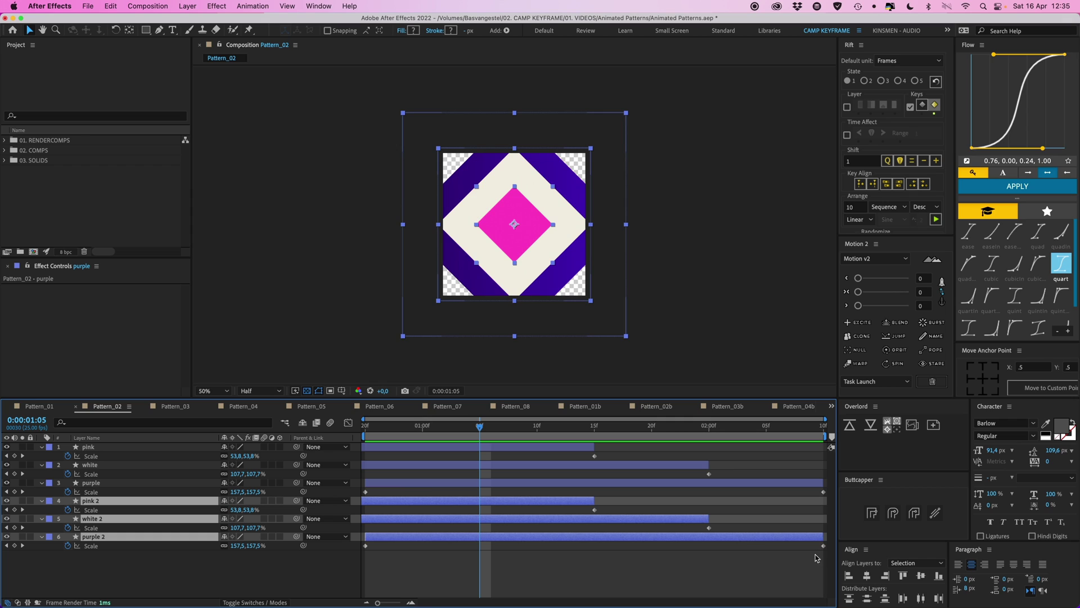
- Shift the copies' Scale keyframes so pink 2 starts shrinking at 0:00:01:15 and white 2 at 0:00:02:00, extend the copies, and preview
{"action": "left_click", "coordinate": [288, 510]}
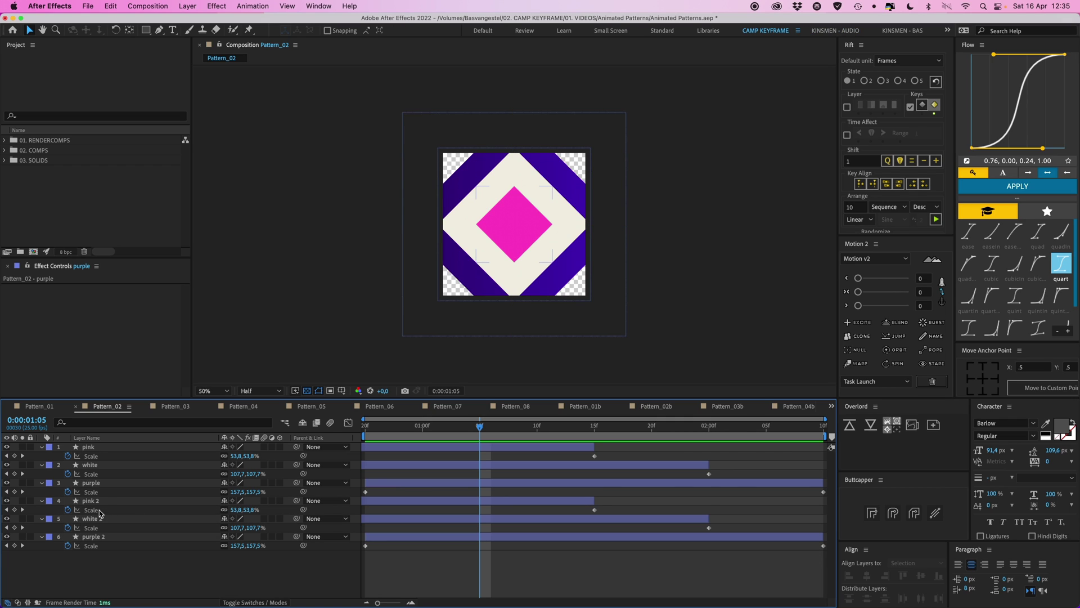
{"action": "left_click", "coordinate": [99, 510]}
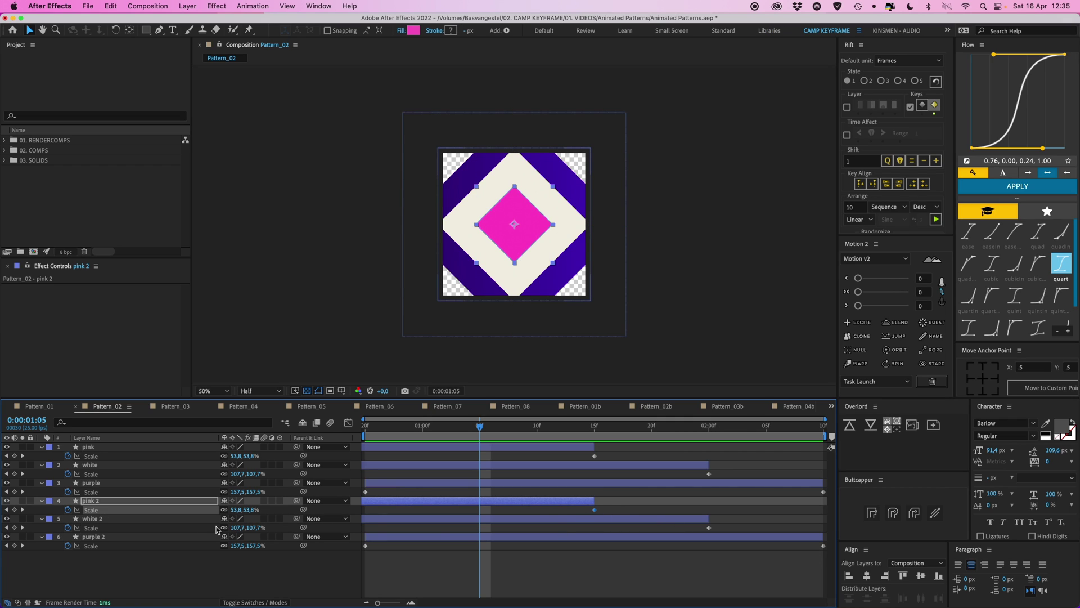
{"action": "left_click", "coordinate": [93, 529], "text": "shift"}
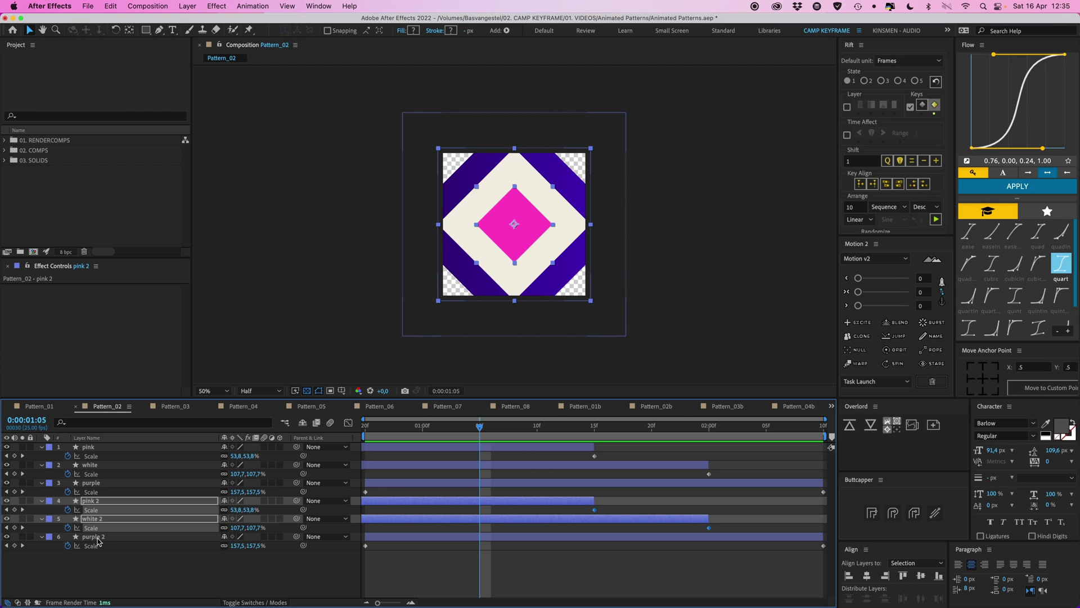
{"action": "left_click", "coordinate": [95, 549], "text": "shift"}
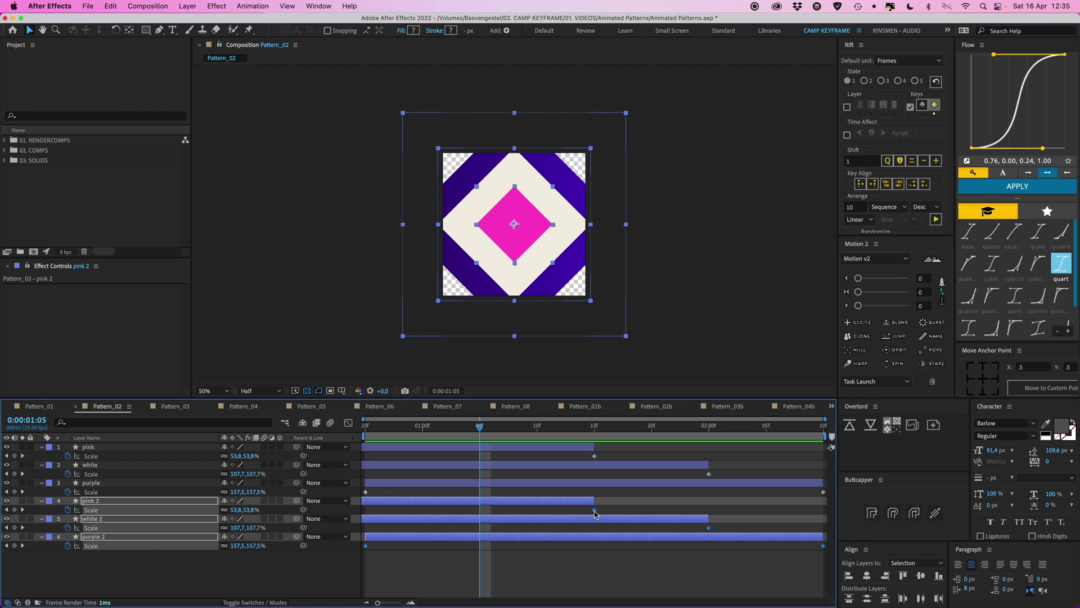
{"action": "left_click_drag", "start_coordinate": [598, 510], "coordinate": [788, 514]}
{"action": "left_click_drag", "start_coordinate": [457, 527], "coordinate": [711, 535]}
{"action": "left_click_drag", "start_coordinate": [595, 502], "coordinate": [829, 504]}
{"action": "key", "text": "space"}
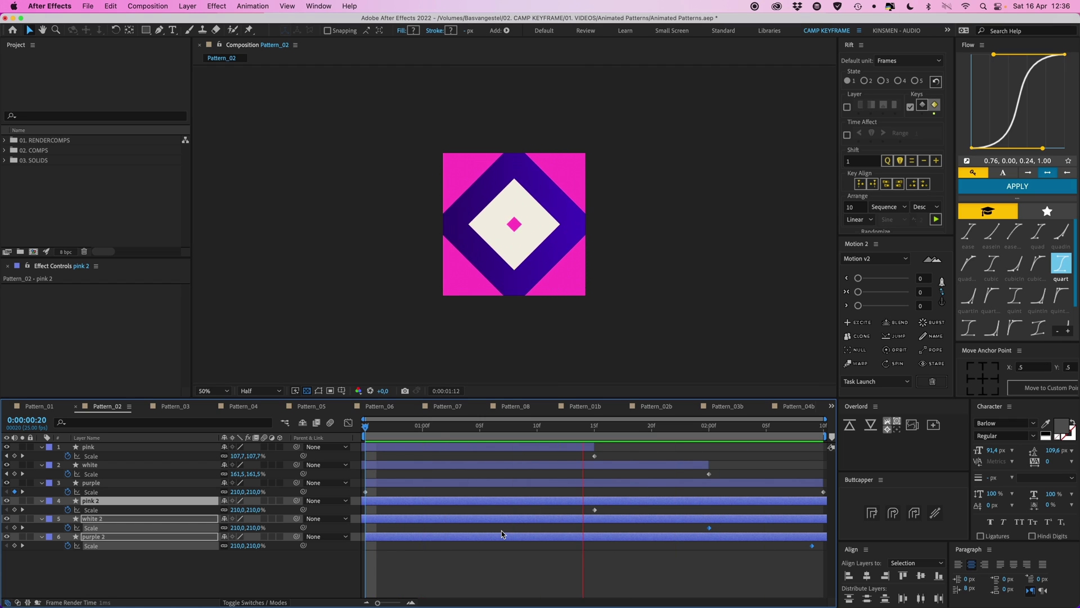
- Open Pattern_03b, play and scrub through its animation as the reference, and return to its start
{"action": "left_click", "coordinate": [177, 407]}
{"action": "scroll", "coordinate": [458, 335], "scroll_direction": "right", "scroll_amount": 3}
{"action": "left_click", "coordinate": [727, 406]}
{"action": "key", "text": "space"}
{"action": "key", "text": "space"}
{"action": "left_click_drag", "start_coordinate": [393, 429], "coordinate": [817, 440]}
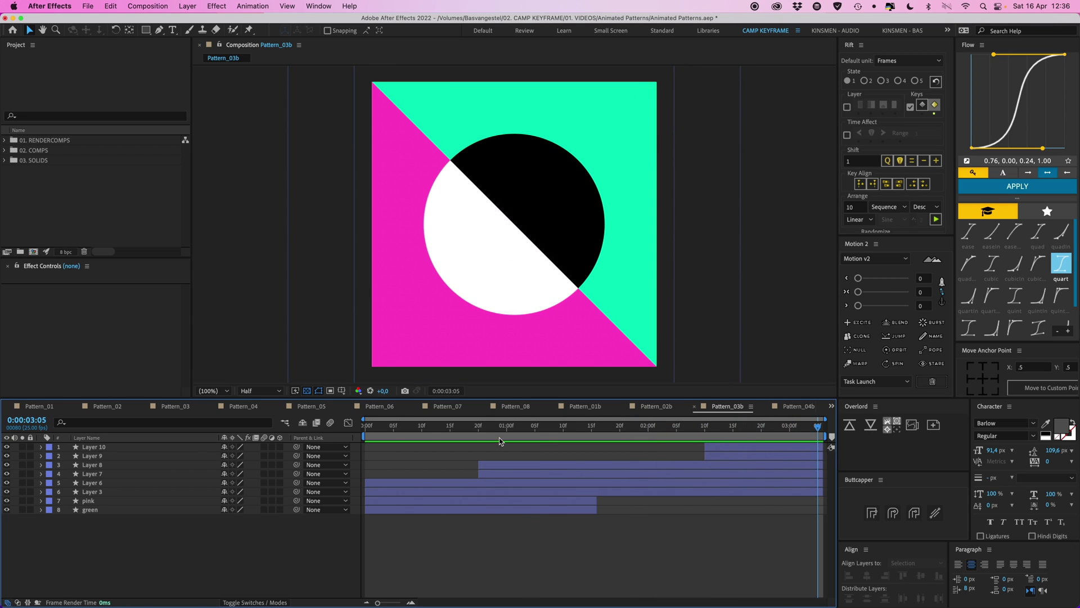
{"action": "key", "text": "Home"}
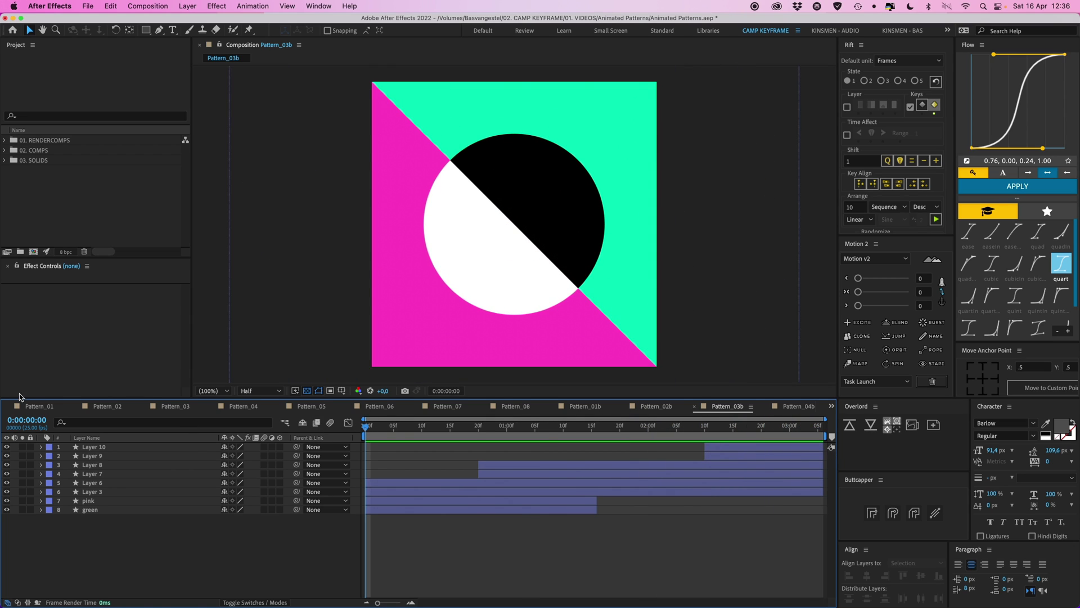
- Open Pattern_03 and inspect its green, pink, Layer 3 and Layer 6 shapes one by one
{"action": "left_click", "coordinate": [175, 407]}
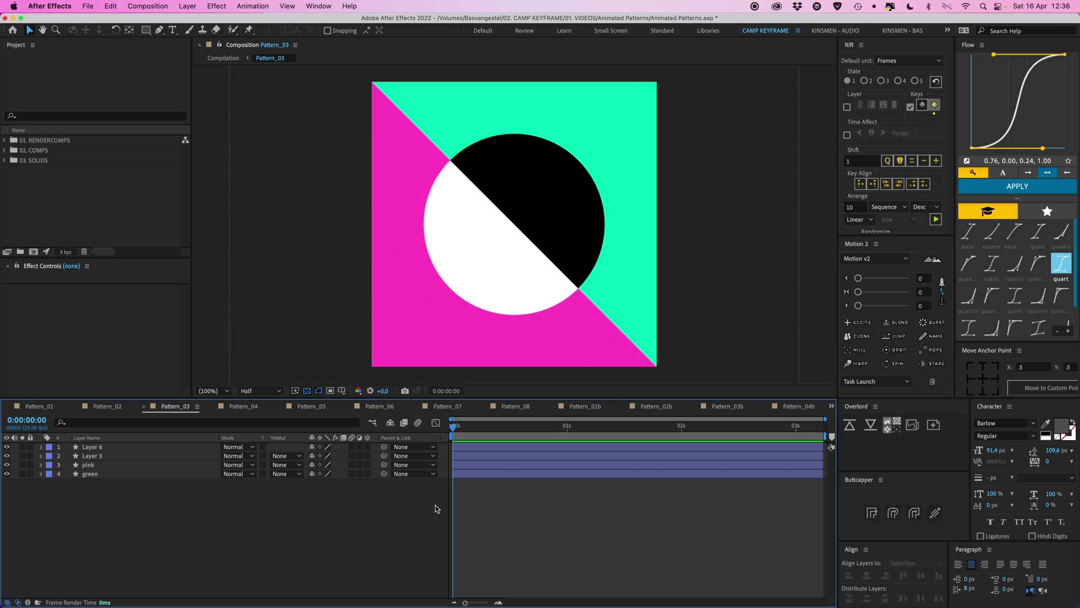
{"action": "left_click", "coordinate": [488, 475]}
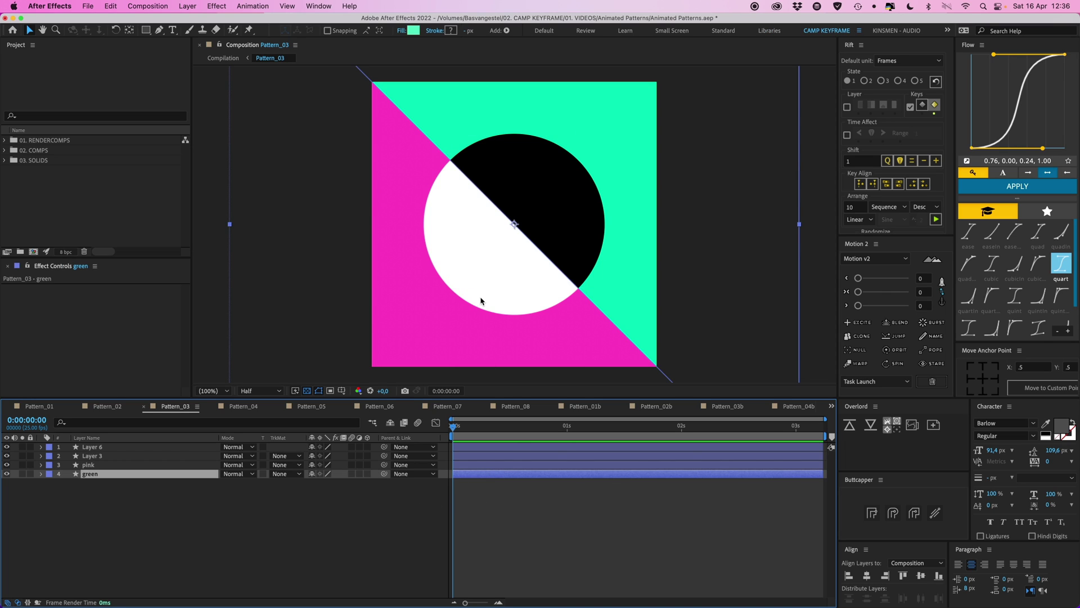
{"action": "key", "text": "comma"}
{"action": "mouse_move", "coordinate": [487, 288]}
{"action": "left_mouse_down"}
{"action": "mouse_move", "coordinate": [427, 309]}
{"action": "mouse_move", "coordinate": [361, 301]}
{"action": "mouse_move", "coordinate": [346, 283]}
{"action": "mouse_move", "coordinate": [551, 259]}
{"action": "mouse_move", "coordinate": [570, 275]}
{"action": "mouse_move", "coordinate": [527, 306]}
{"action": "mouse_move", "coordinate": [488, 290]}
{"action": "mouse_move", "coordinate": [468, 324]}
{"action": "mouse_move", "coordinate": [481, 282]}
{"action": "left_mouse_up"}
{"action": "left_click", "coordinate": [485, 464]}
{"action": "left_click", "coordinate": [491, 456]}
{"action": "left_click_drag", "start_coordinate": [496, 246], "coordinate": [537, 229]}
{"action": "left_click", "coordinate": [492, 446]}
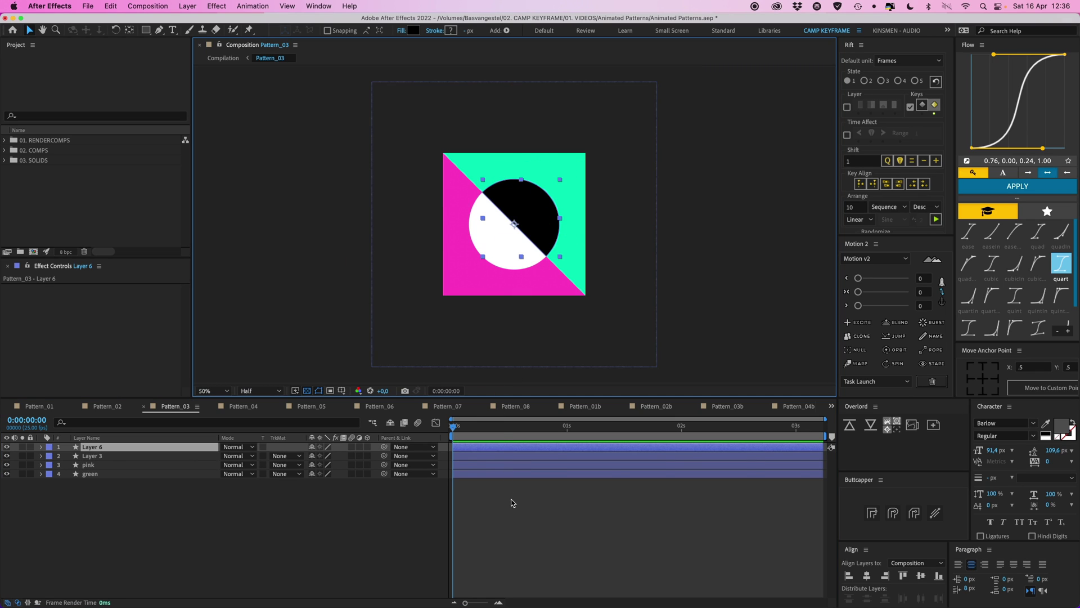
- Keyframe Rotation on all four layers at 0:00:00:00 and rotate them a further 90° at 0:00:00:20
{"action": "left_click", "coordinate": [492, 474]}
{"action": "left_click", "coordinate": [485, 448], "text": "shift"}
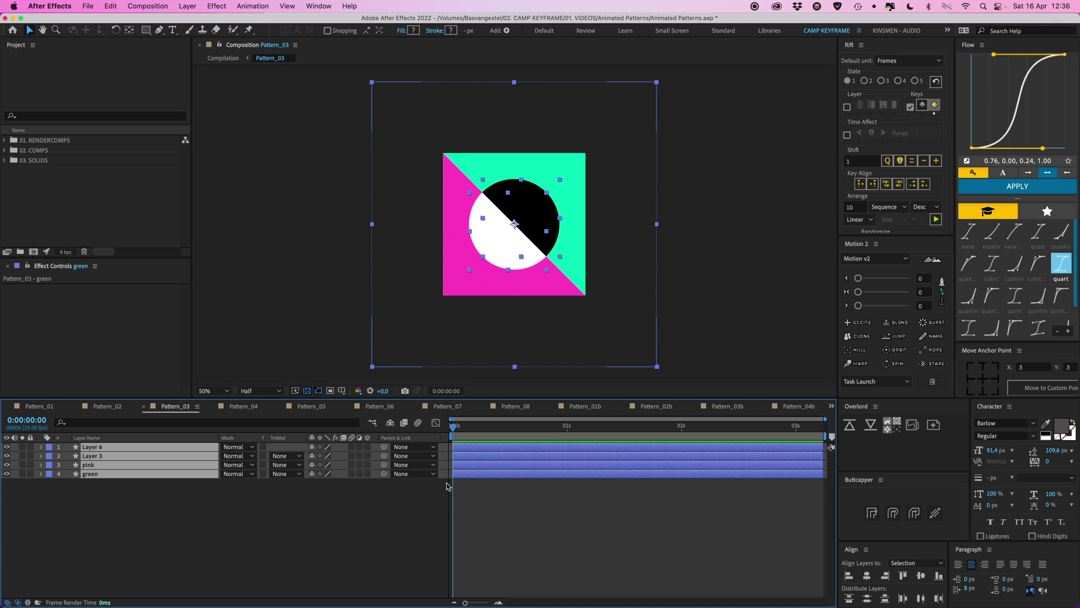
{"action": "key", "text": "r"}
{"action": "left_click", "coordinate": [68, 456]}
{"action": "key", "text": "shift+Page_Down"}
{"action": "key", "text": "shift+Page_Down"}
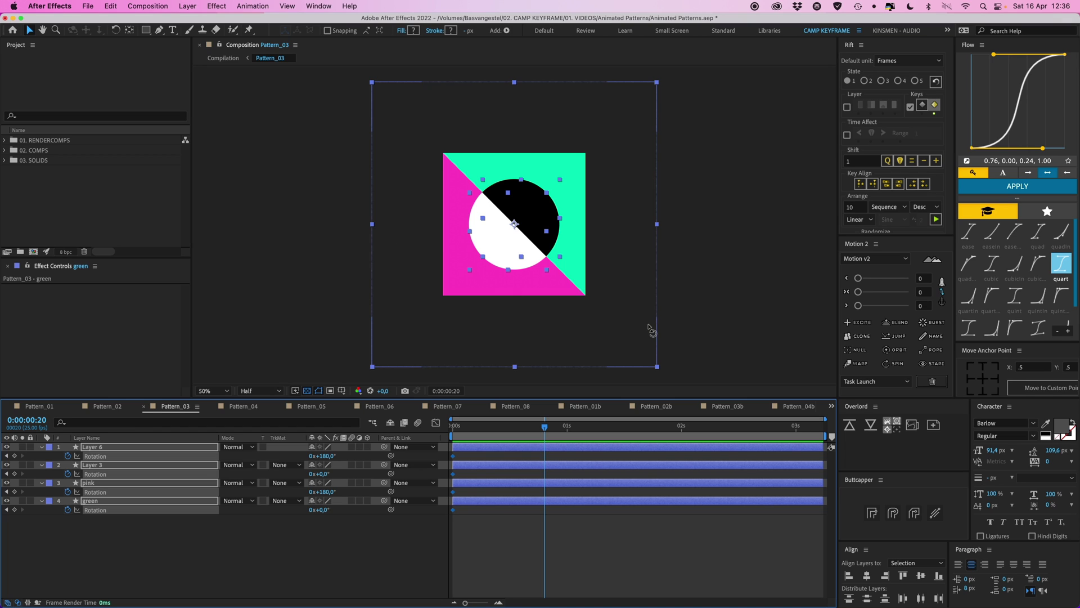
{"action": "key", "text": "w"}
{"action": "left_click_drag", "start_coordinate": [651, 331], "coordinate": [407, 380]}
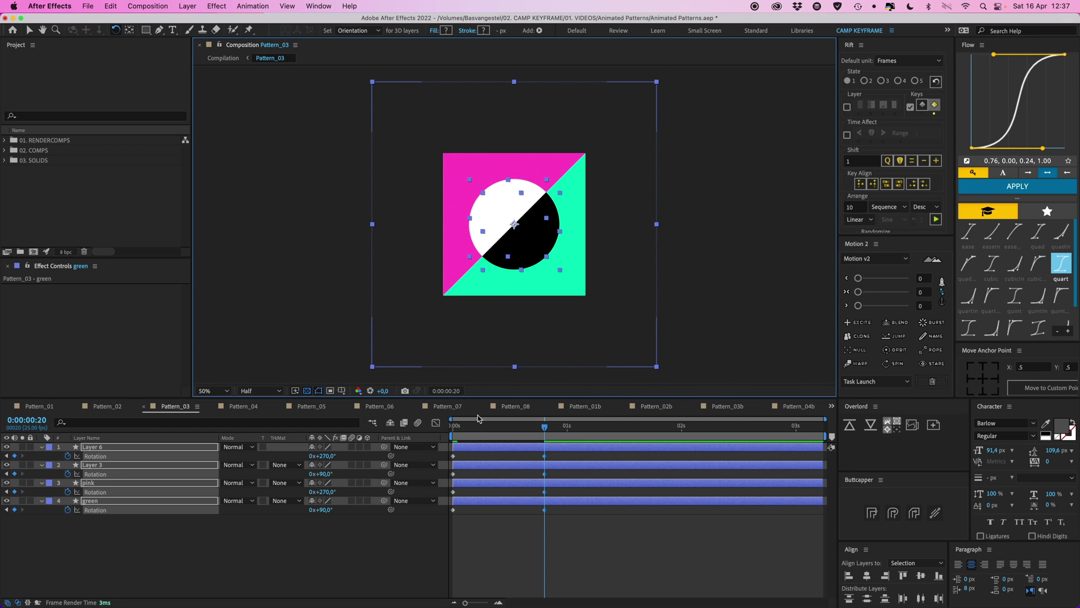
- Apply the 0.76, 0.00, 0.24, 1.00 easing curve to all Rotation keyframes and preview the turn
{"action": "left_click_drag", "start_coordinate": [518, 430], "coordinate": [454, 430]}
{"action": "left_click_drag", "start_coordinate": [562, 524], "coordinate": [441, 446]}
{"action": "left_click", "coordinate": [1018, 186]}
{"action": "left_click", "coordinate": [496, 548]}
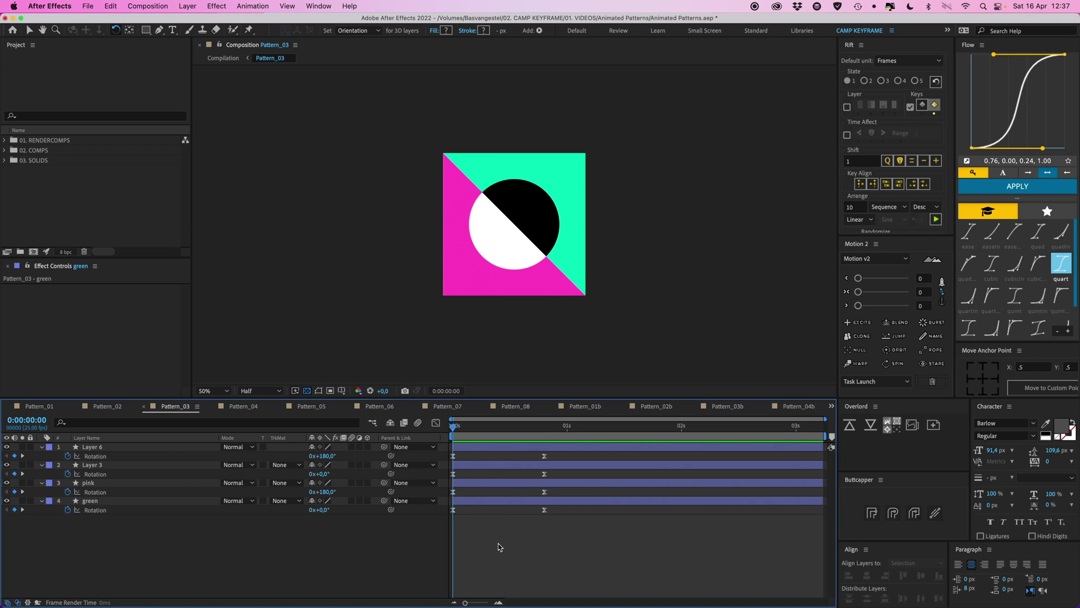
{"action": "key", "text": "space"}
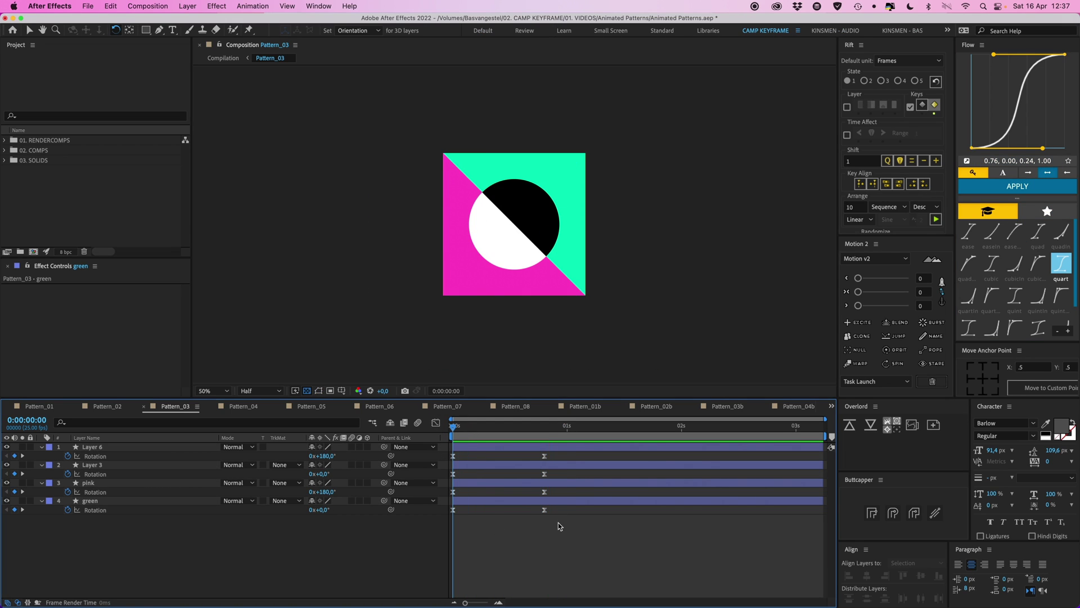
{"action": "key", "text": "space"}
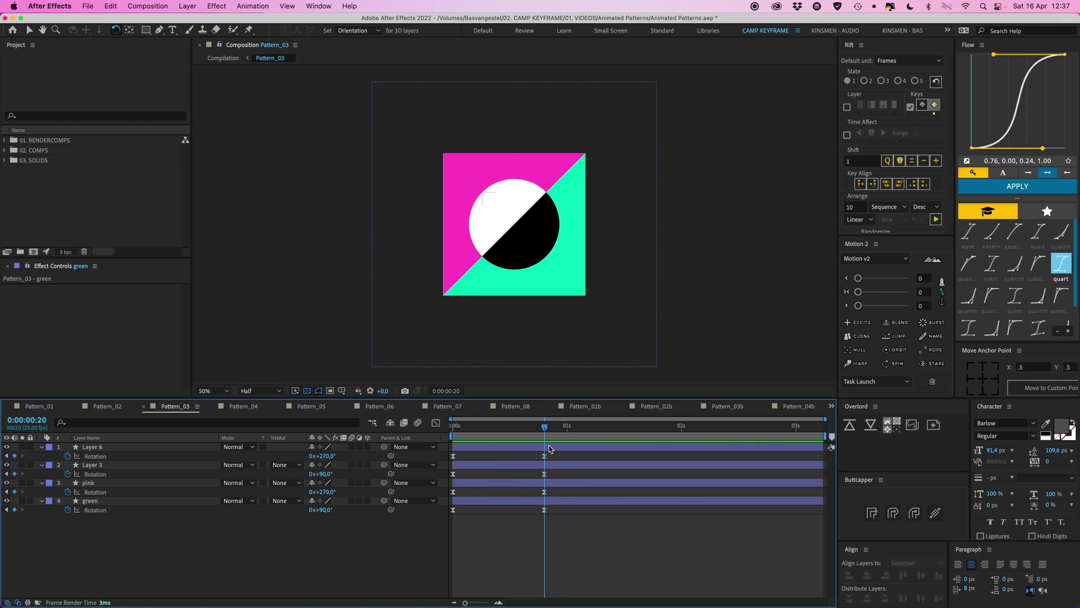
- Keyframe Scale on all four layers at 0:00:00:20 and set it to 250% at 0:00:01:15
{"action": "left_click", "coordinate": [549, 447]}
{"action": "left_click", "coordinate": [556, 500], "text": "shift"}
{"action": "key", "text": "s"}
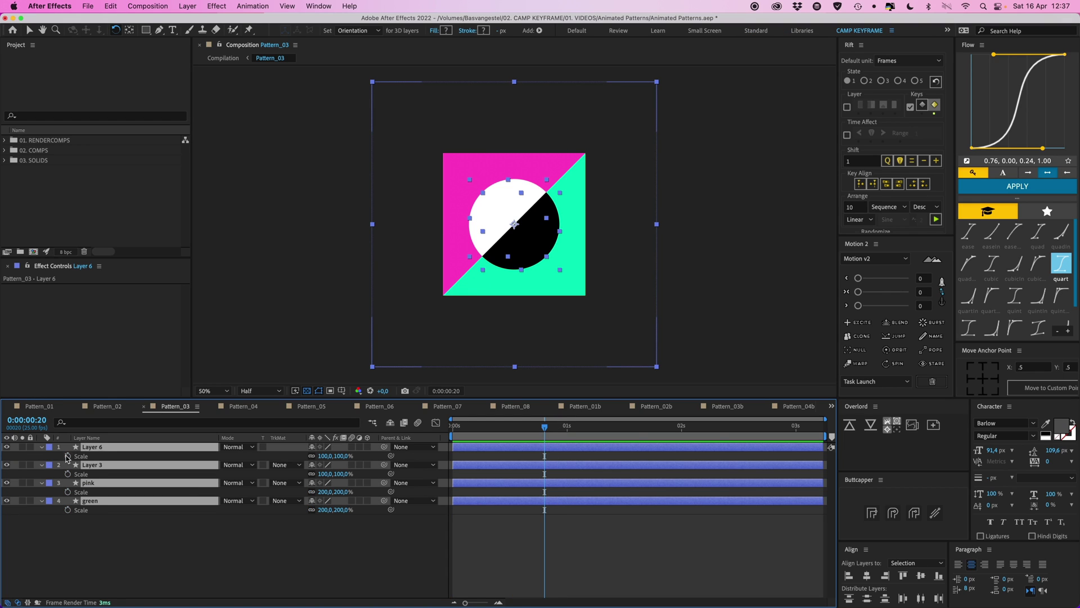
{"action": "left_click", "coordinate": [67, 456]}
{"action": "key", "text": "shift+Page_Down"}
{"action": "key", "text": "shift+Page_Down"}
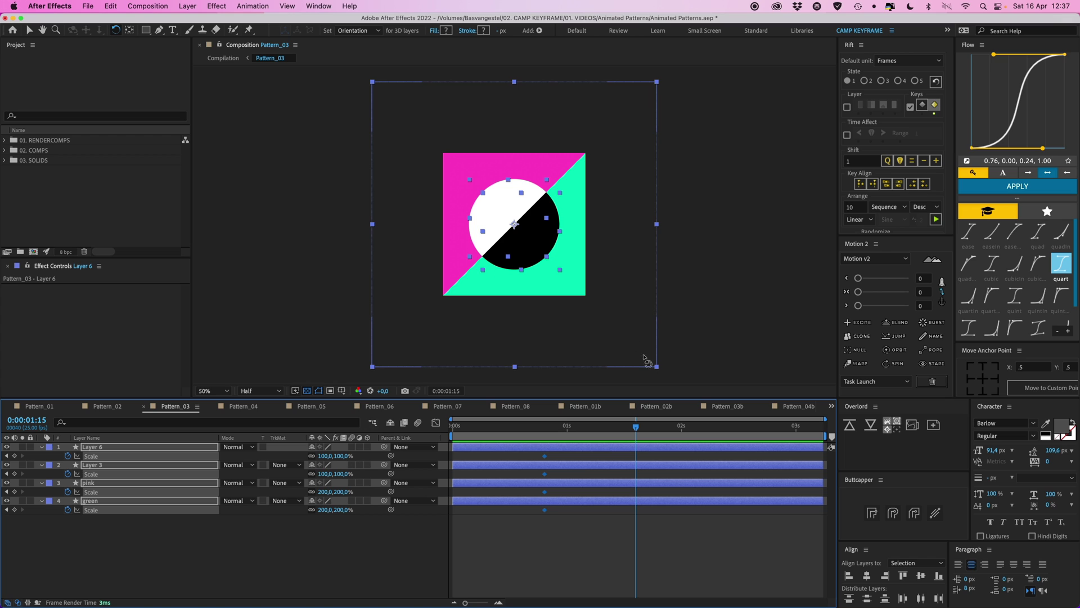
{"action": "mouse_move", "coordinate": [341, 457]}
{"action": "left_mouse_down"}
{"action": "mouse_move", "coordinate": [405, 460]}
{"action": "mouse_move", "coordinate": [345, 458]}
{"action": "left_mouse_up"}
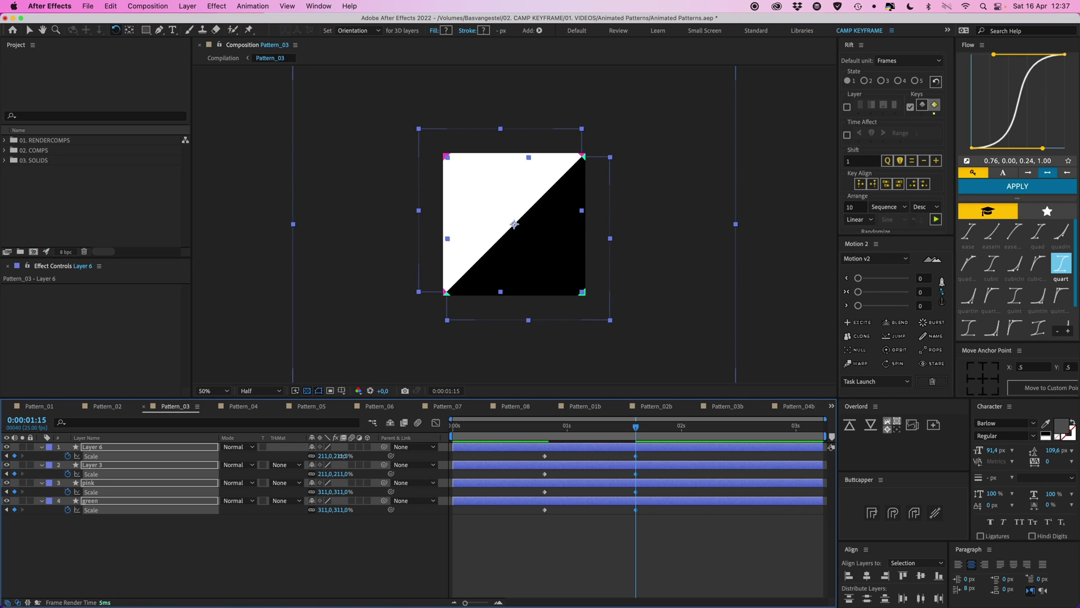
{"action": "key", "text": "v"}
{"action": "left_click", "coordinate": [341, 457]}
{"action": "type", "text": "250"}
{"action": "key", "text": "Return"}
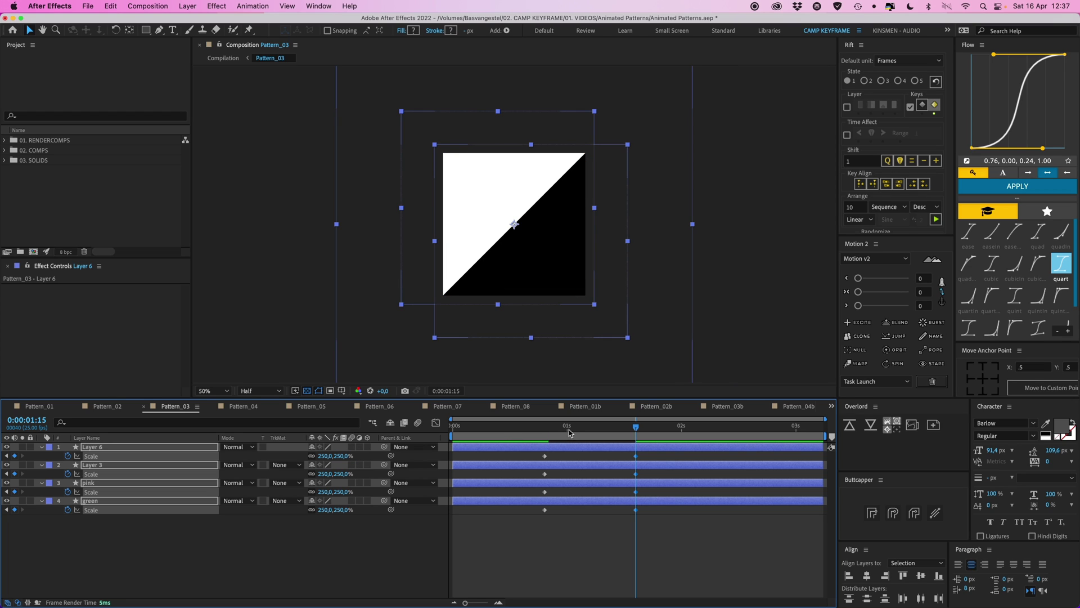
- Apply the 0.76, 0.00, 0.24, 1.00 easing curve to the four layers' Scale keyframes and play the animation from the start
{"action": "key", "text": "space"}
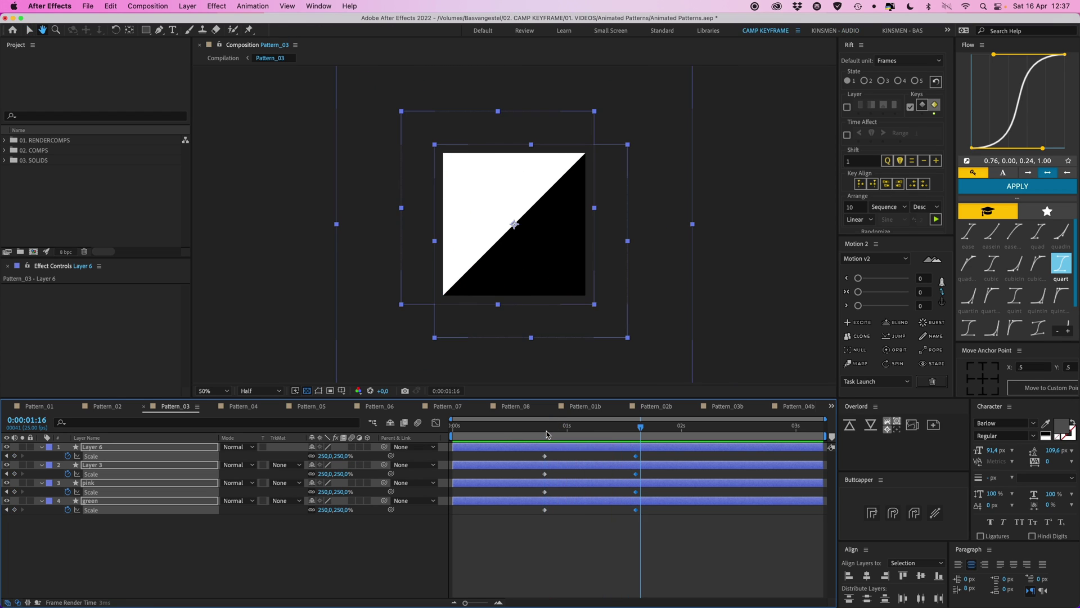
{"action": "left_click", "coordinate": [546, 431]}
{"action": "left_click", "coordinate": [575, 552]}
{"action": "left_click", "coordinate": [568, 484]}
{"action": "left_click", "coordinate": [571, 502], "text": "shift"}
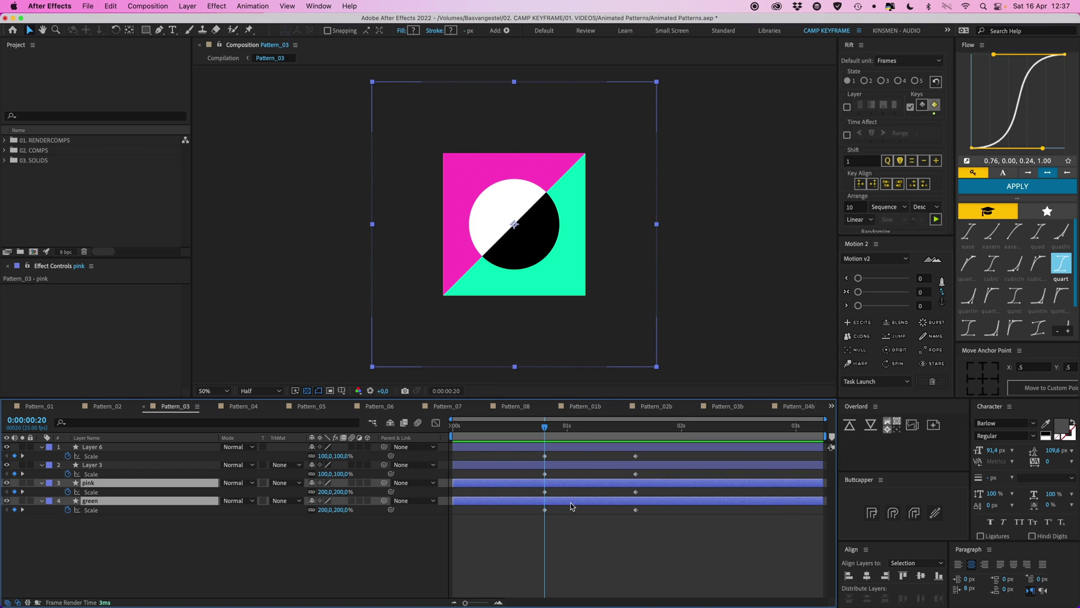
{"action": "left_click", "coordinate": [546, 428]}
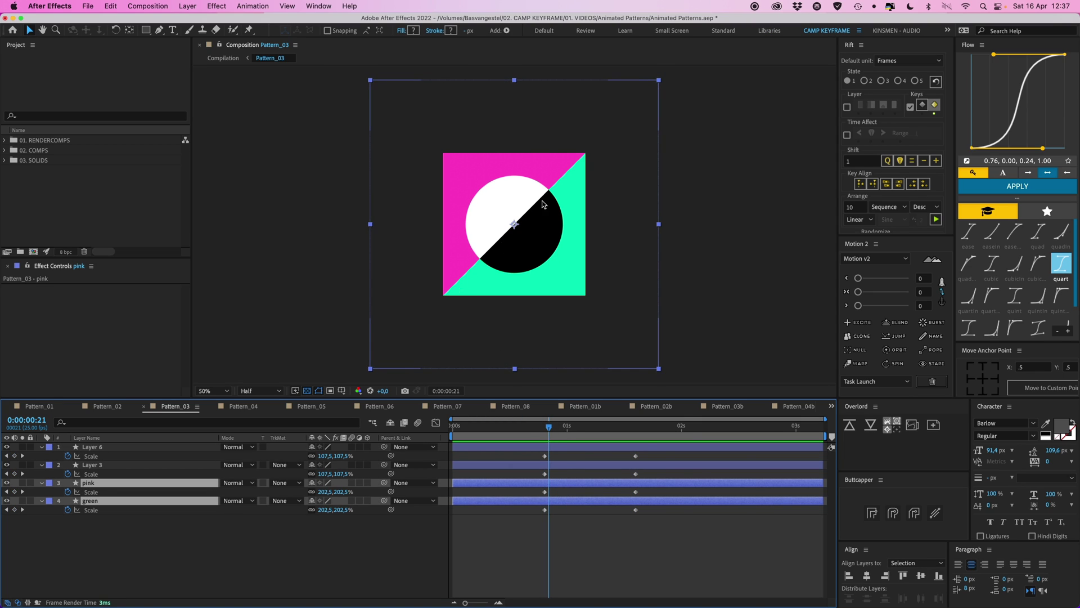
{"action": "left_click_drag", "start_coordinate": [536, 451], "coordinate": [656, 524]}
{"action": "left_click", "coordinate": [1017, 185]}
{"action": "key", "text": "Home"}
{"action": "key", "text": "space"}
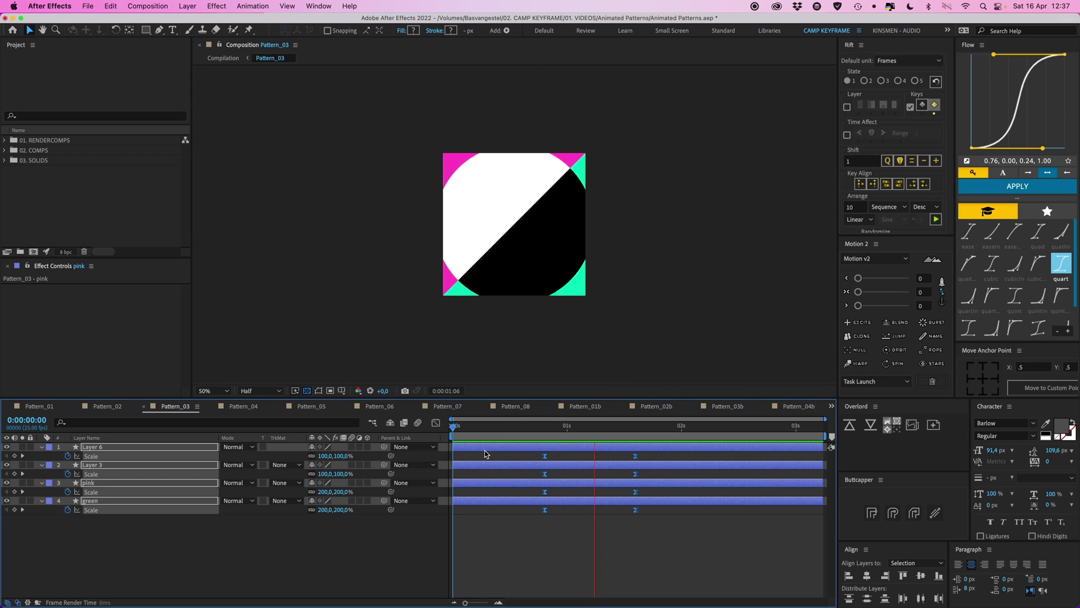
{"action": "key", "text": "space"}
- Duplicate the two half-circle layers, Layer 6 and Layer 3, at 0:00:00:20 and reveal the copies' keyframes
{"action": "left_click", "coordinate": [544, 428]}
{"action": "key", "text": "super+shift+a"}
{"action": "left_click", "coordinate": [523, 236]}
{"action": "left_click", "coordinate": [507, 187], "text": "shift"}
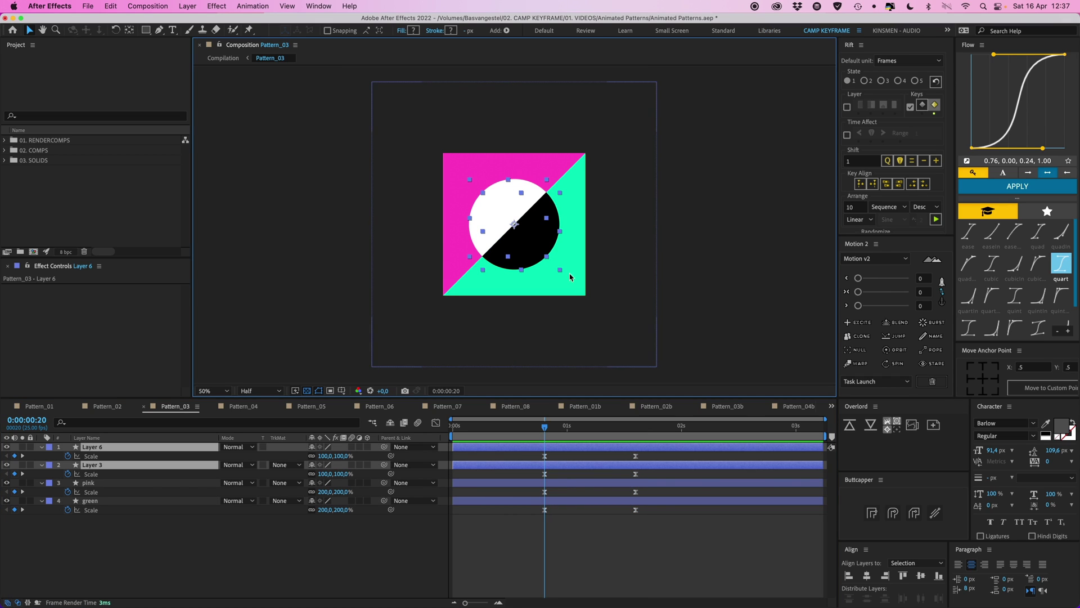
{"action": "key", "text": "super+d"}
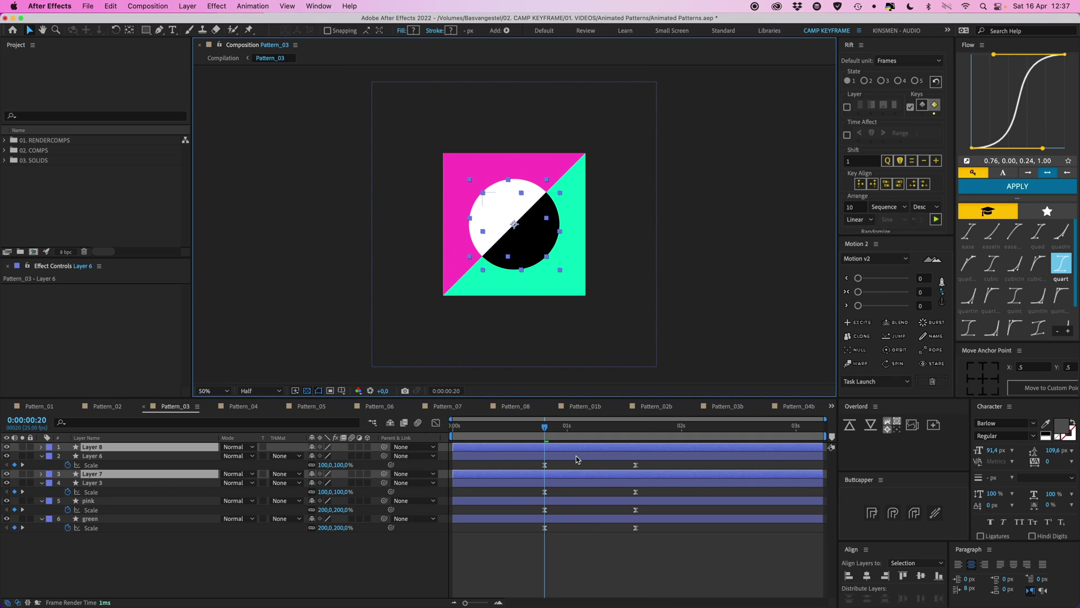
{"action": "key", "text": "u"}
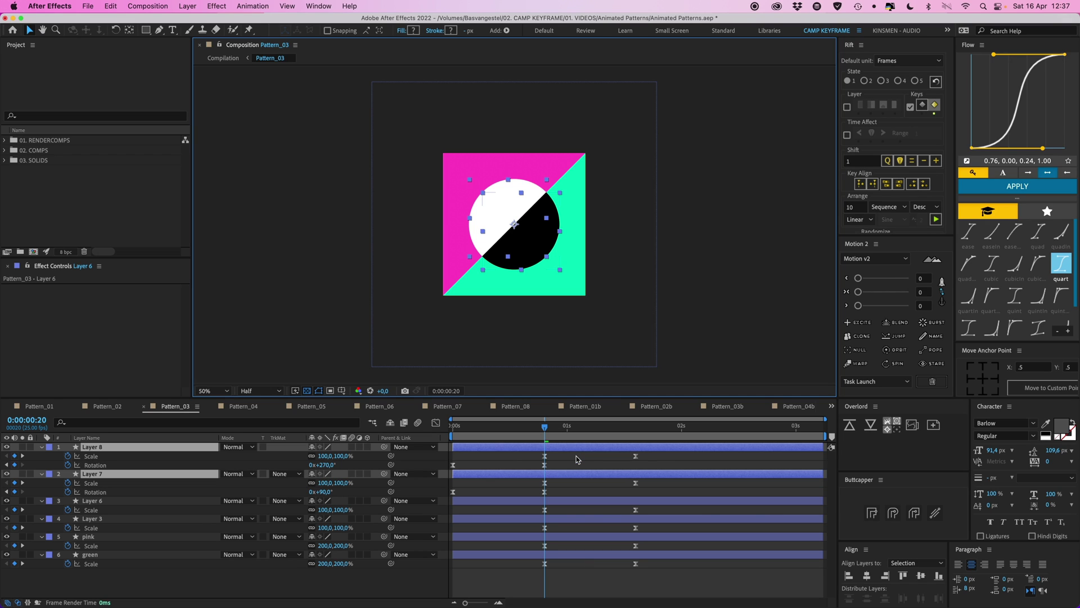
- Remove the Rotation keyframes from Layer 8 and Layer 7 and trim both layers to start at 0:00:00:20
{"action": "left_click_drag", "start_coordinate": [554, 464], "coordinate": [438, 467]}
{"action": "key", "text": "Delete"}
{"action": "left_click_drag", "start_coordinate": [557, 490], "coordinate": [437, 494]}
{"action": "key", "text": "Delete"}
{"action": "left_click", "coordinate": [462, 449], "text": "shift"}
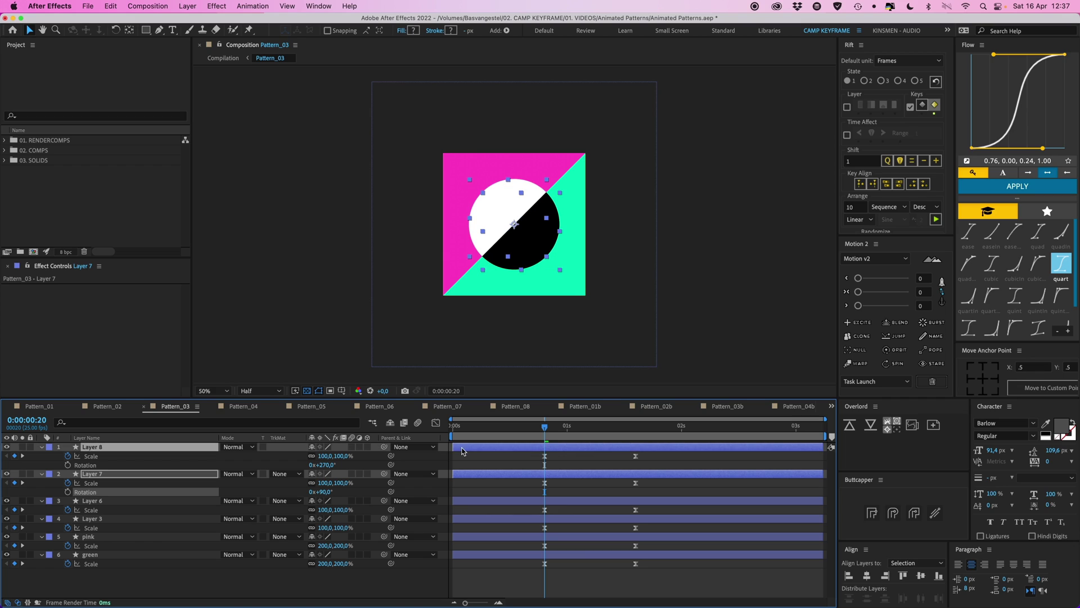
{"action": "left_click_drag", "start_coordinate": [454, 447], "coordinate": [543, 449]}
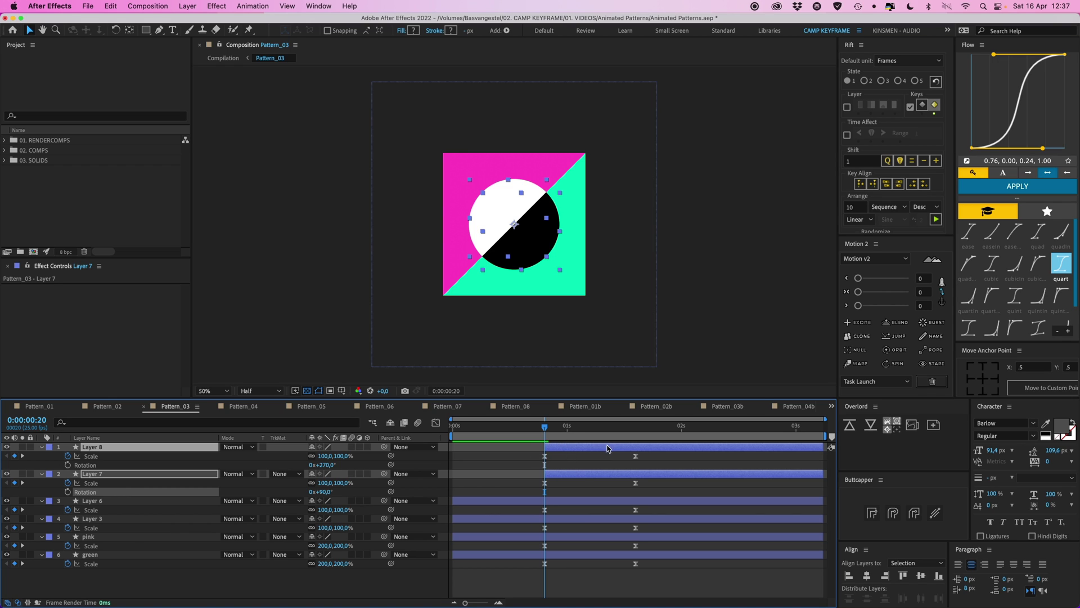
- Replace the Scale keyframes of Layer 8 and Layer 7 with 100% at 0:00:01:15 and 0% at 0:00:00:20
{"action": "left_click_drag", "start_coordinate": [649, 455], "coordinate": [526, 491]}
{"action": "key", "text": "Delete"}
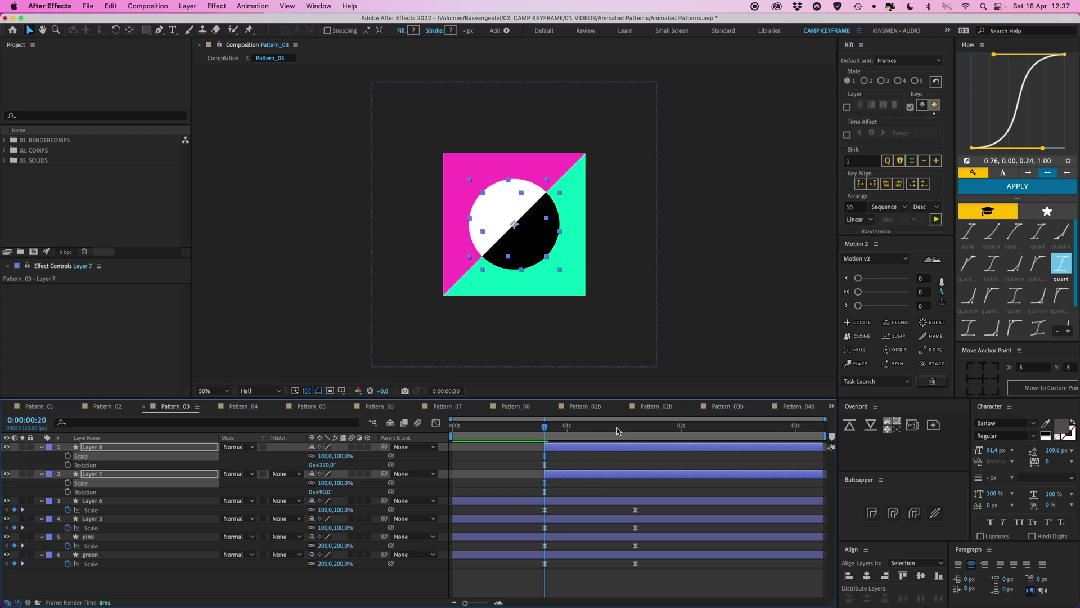
{"action": "left_click_drag", "start_coordinate": [617, 427], "coordinate": [631, 429]}
{"action": "key", "text": "super+x"}
{"action": "key", "text": "super+v"}
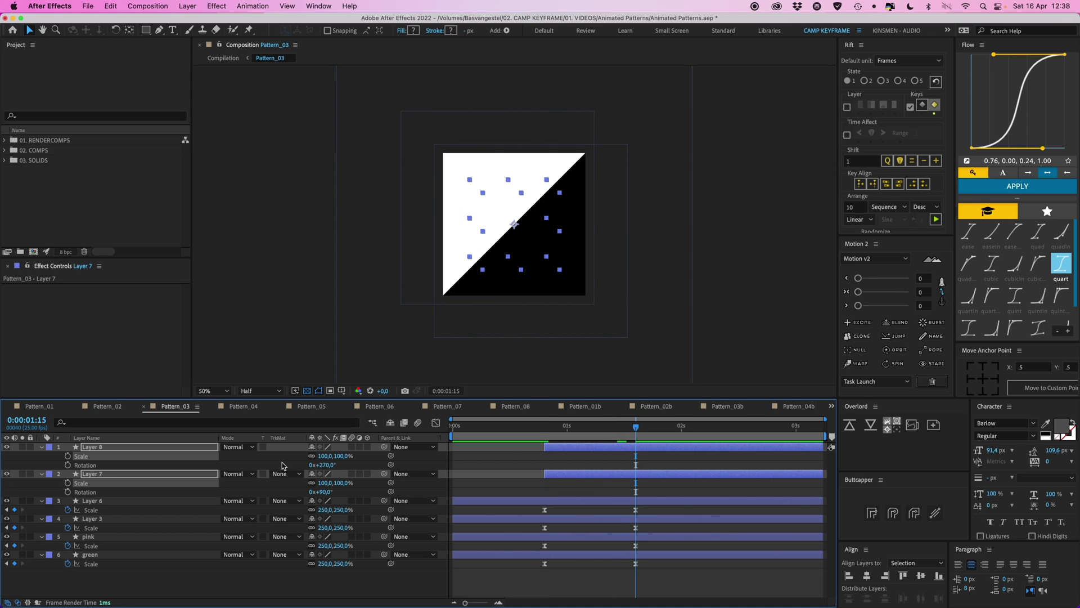
{"action": "left_click", "coordinate": [68, 456]}
{"action": "left_click_drag", "start_coordinate": [573, 432], "coordinate": [548, 432]}
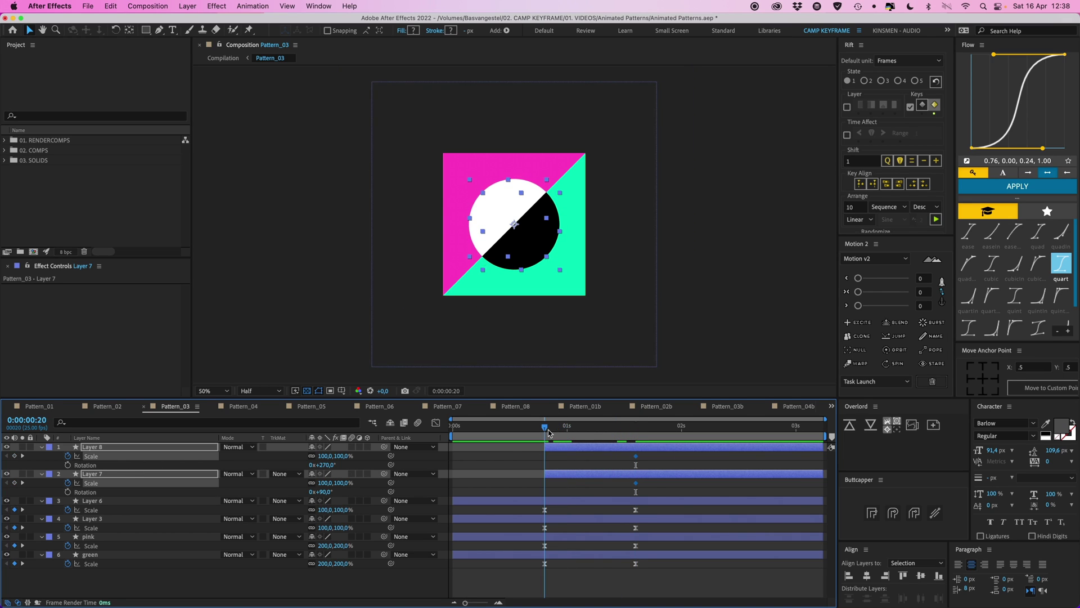
{"action": "left_click", "coordinate": [326, 455]}
{"action": "type", "text": "00,0"}
{"action": "key", "text": "Return"}
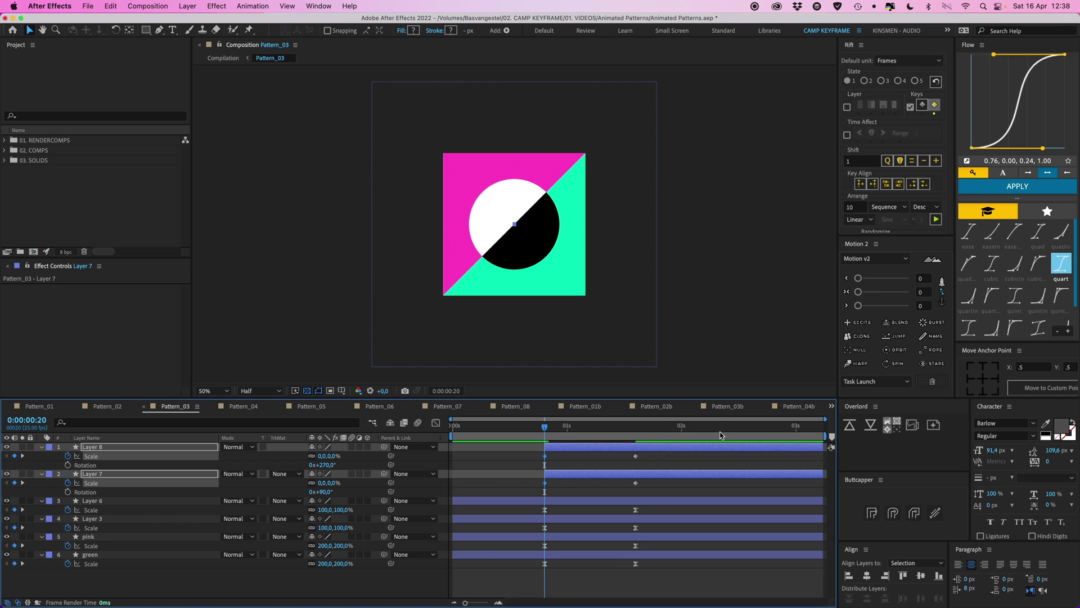
- Recolour Layer 8's half-circle with the pink sampled from the background at 0:00:01:02
{"action": "left_click_drag", "start_coordinate": [542, 420], "coordinate": [576, 432]}
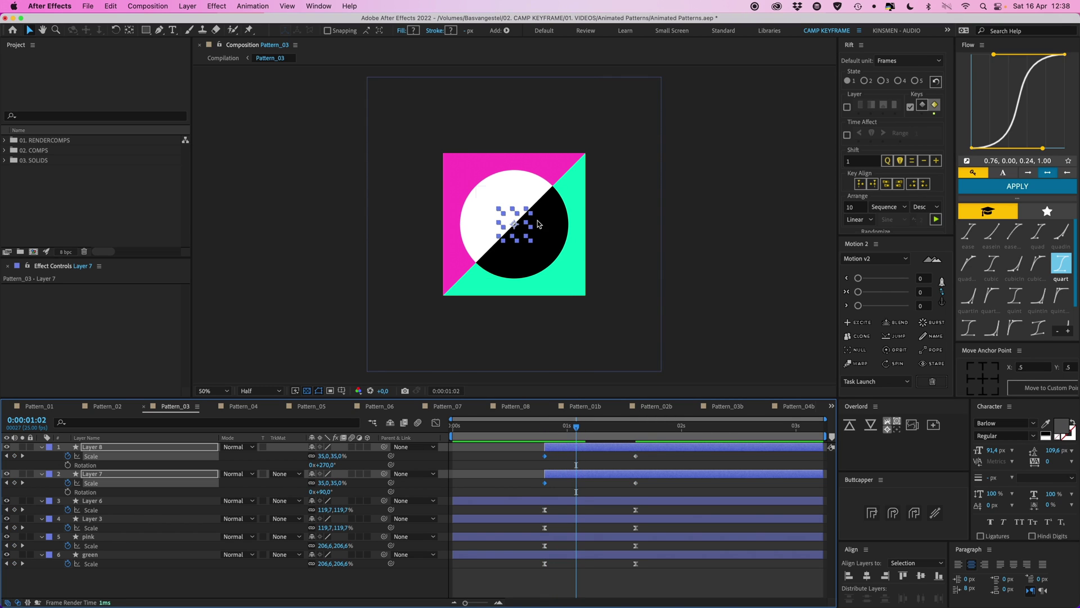
{"action": "left_click", "coordinate": [592, 461]}
{"action": "left_click", "coordinate": [597, 448]}
{"action": "left_click", "coordinate": [414, 31]}
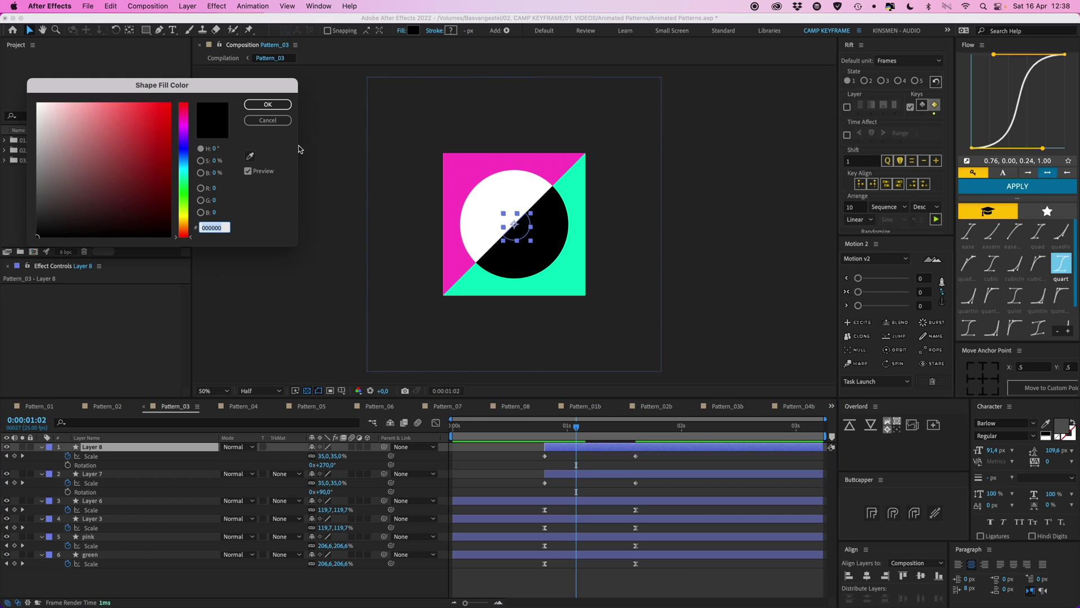
{"action": "left_click", "coordinate": [251, 154]}
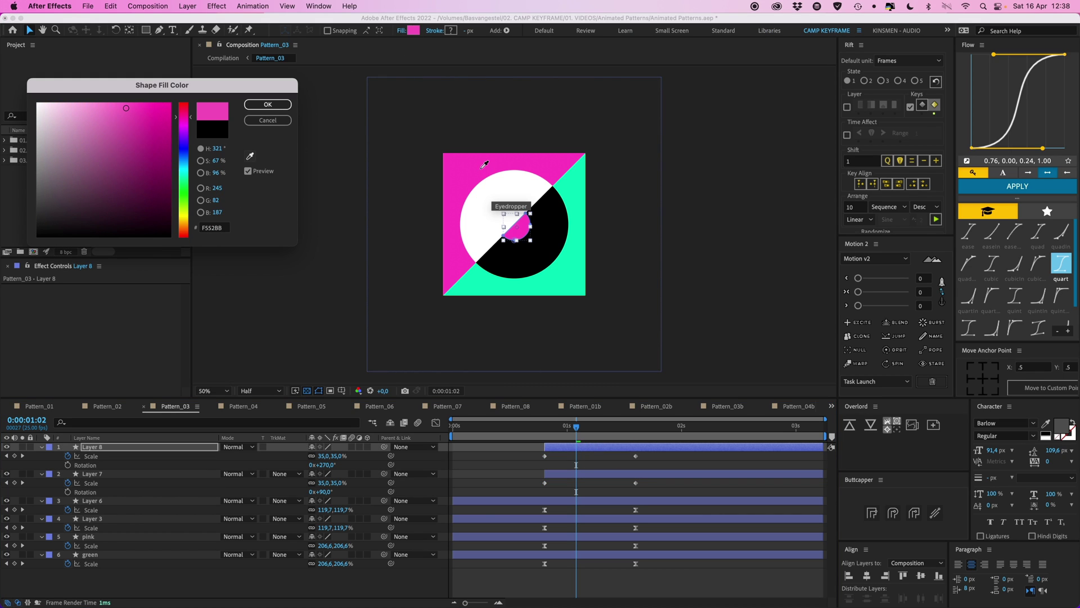
{"action": "left_click", "coordinate": [484, 165]}
{"action": "left_click", "coordinate": [268, 105]}
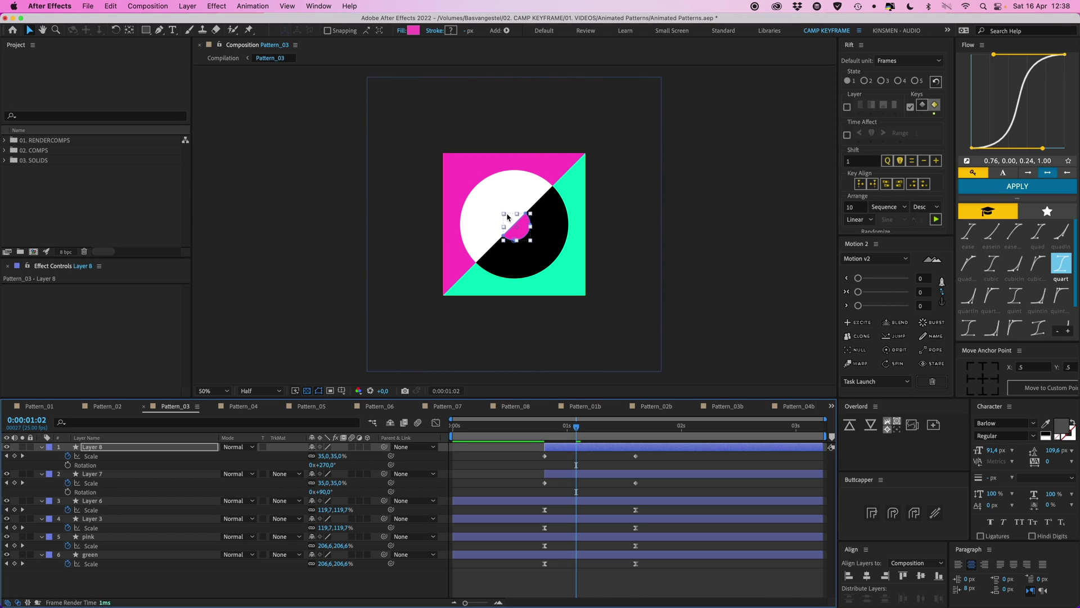
- Recolour Layer 7's half-circle with the green sampled from the background
{"action": "left_click", "coordinate": [585, 476]}
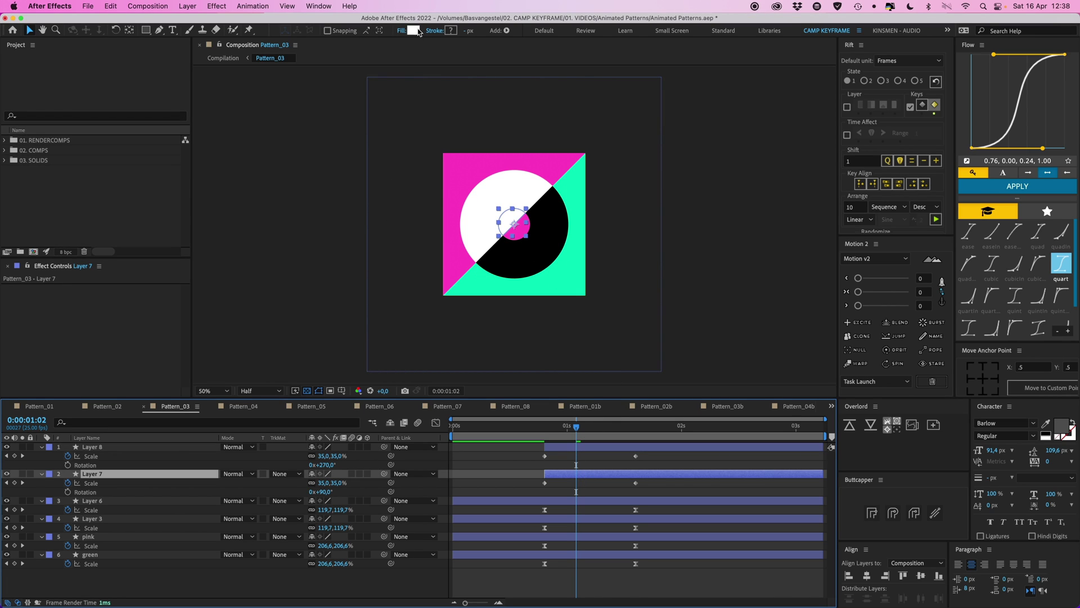
{"action": "left_click", "coordinate": [418, 31]}
{"action": "left_click", "coordinate": [250, 156]}
{"action": "left_click", "coordinate": [550, 279]}
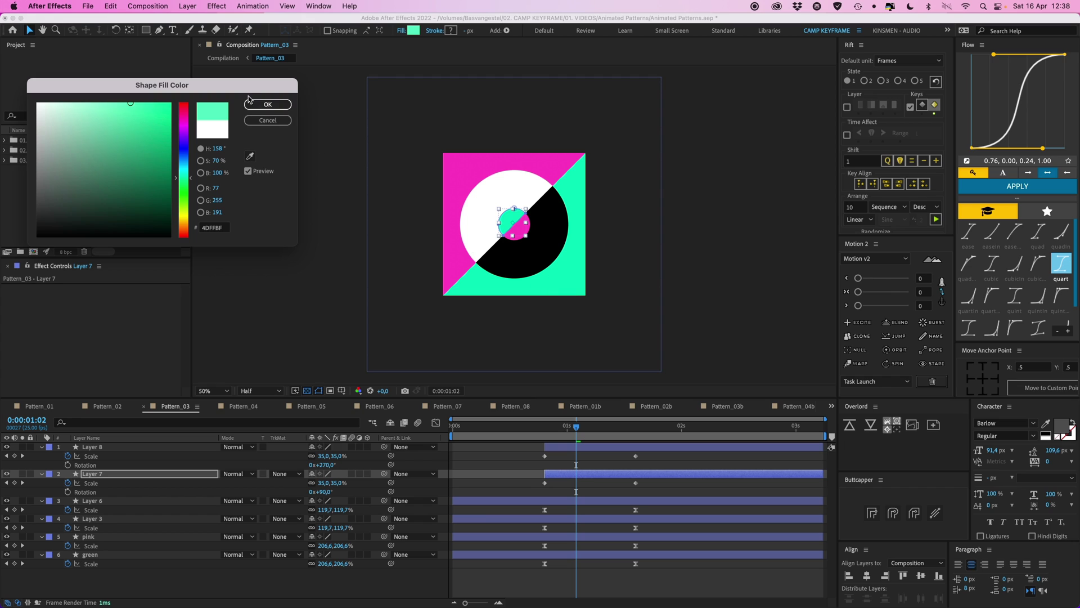
{"action": "left_click", "coordinate": [248, 101]}
- Apply the 0.76, 0.00, 0.24, 1.00 easing curve to the Scale keyframes of Layer 8 and Layer 7 and play the animation
{"action": "left_click", "coordinate": [527, 460]}
{"action": "key", "text": "j"}
{"action": "left_click_drag", "start_coordinate": [526, 453], "coordinate": [653, 495]}
{"action": "left_click", "coordinate": [1017, 186]}
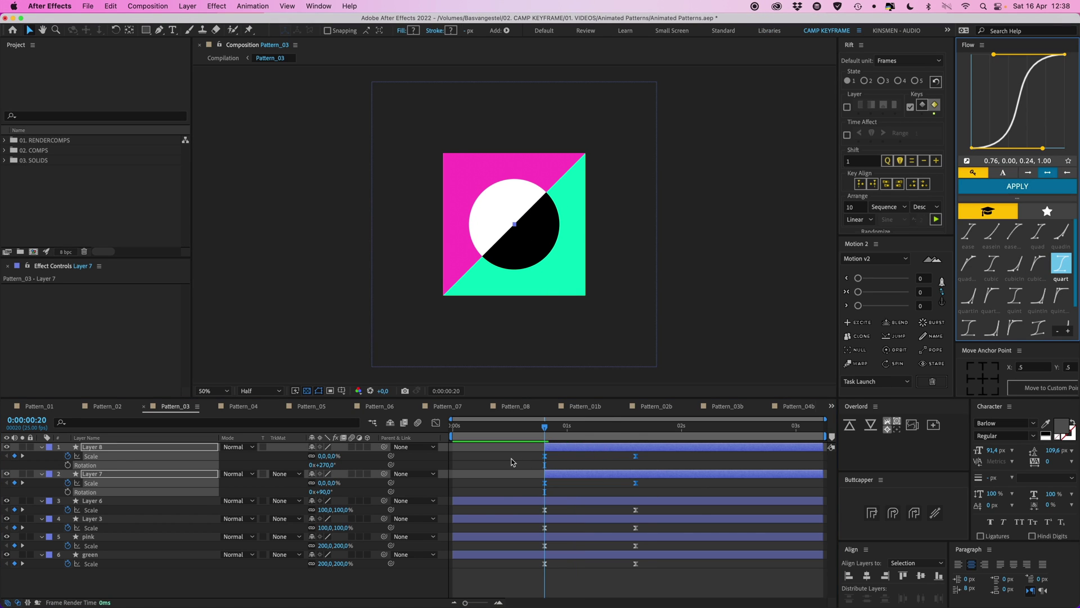
{"action": "left_click", "coordinate": [520, 463]}
{"action": "key", "text": "space"}
- Add Rotation keyframes to Layer 8, Layer 7, Layer 6 and Layer 3 at 0:00:01:15
{"action": "left_click_drag", "start_coordinate": [648, 429], "coordinate": [636, 430]}
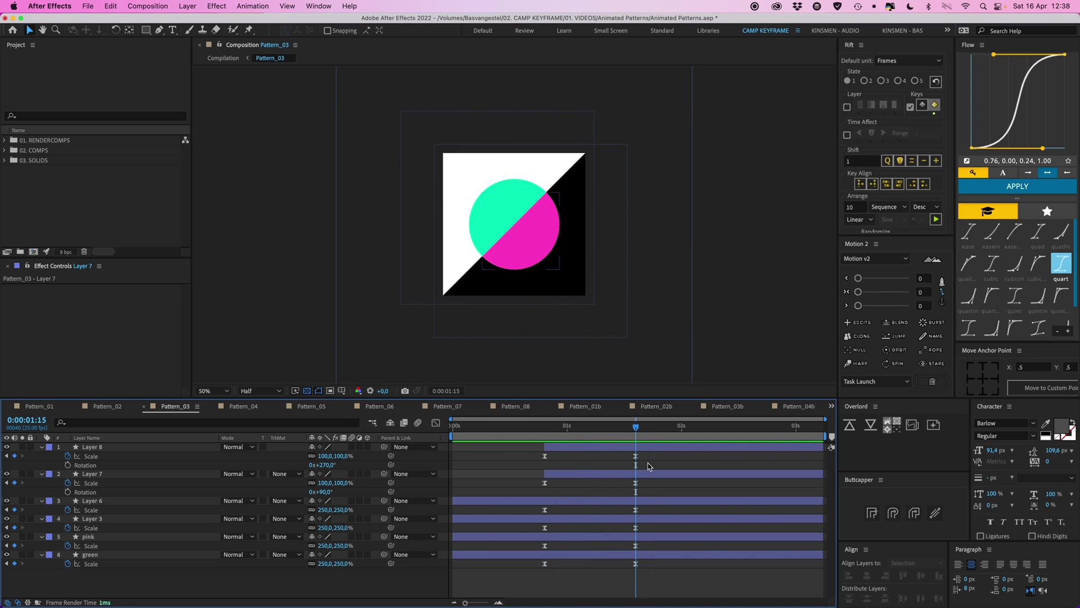
{"action": "left_click", "coordinate": [651, 449]}
{"action": "left_click", "coordinate": [648, 475], "text": "shift"}
{"action": "left_click", "coordinate": [598, 505]}
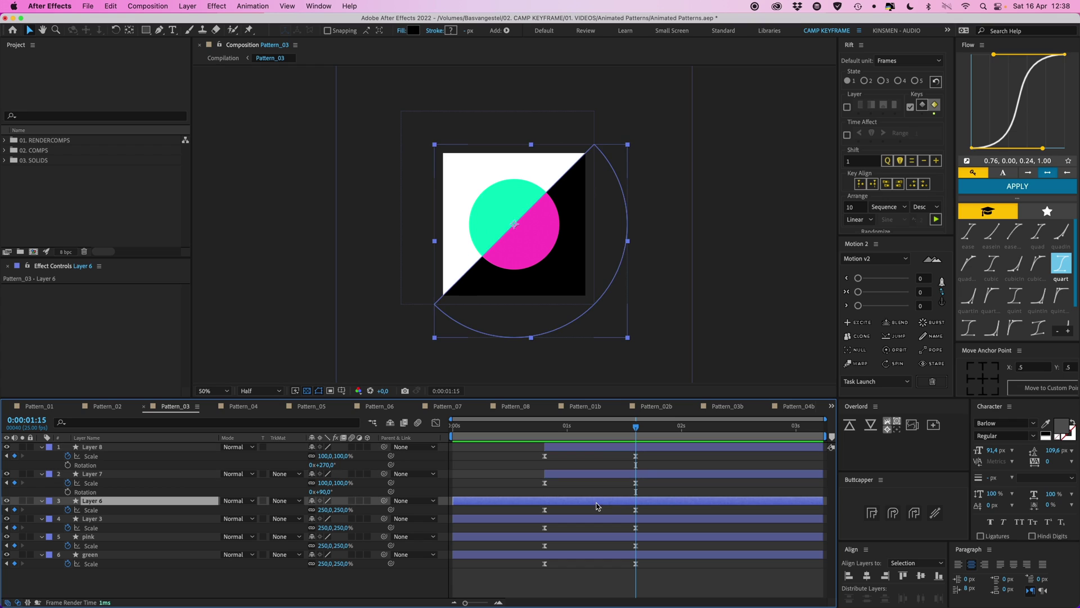
{"action": "left_click", "coordinate": [596, 517]}
{"action": "left_click", "coordinate": [611, 449], "text": "shift"}
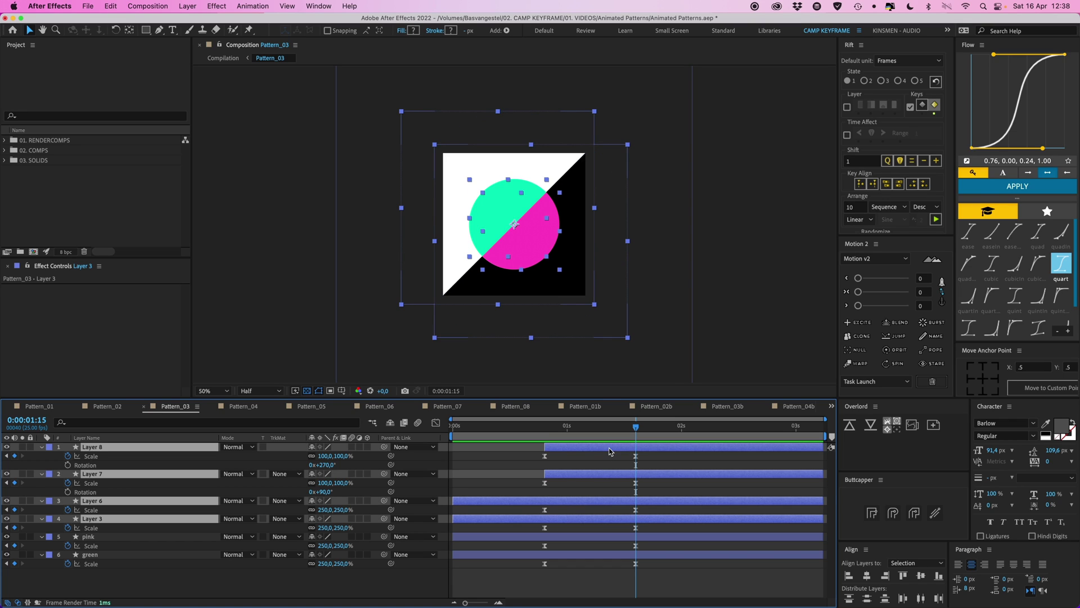
{"action": "key", "text": "r"}
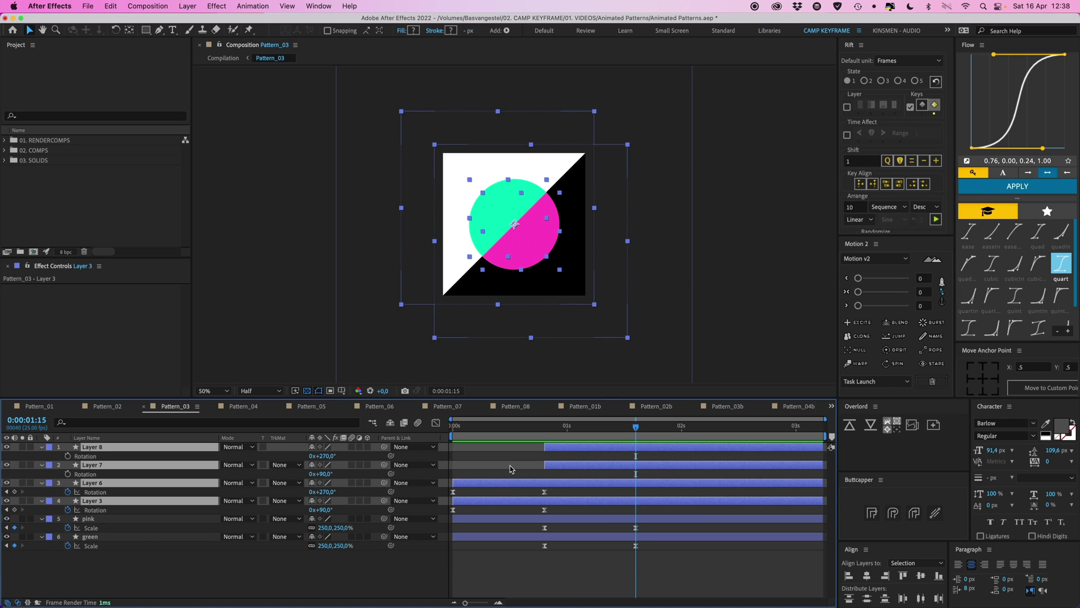
{"action": "left_click", "coordinate": [68, 456]}
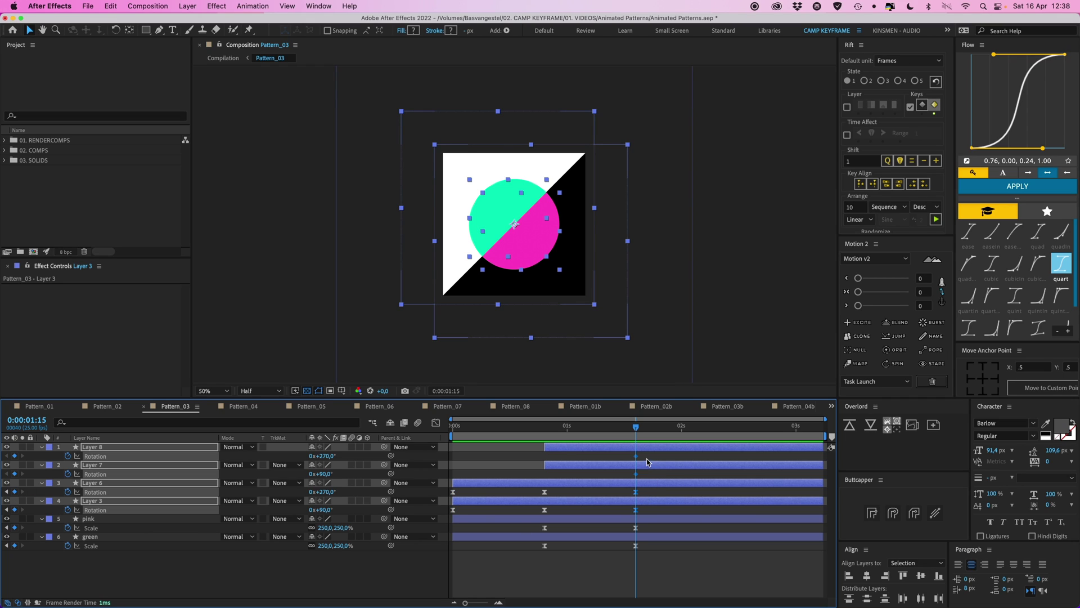
- At 0:00:02:10 rotate Layers 8 and 6 to 180° and Layers 7 and 3 to 0°, and ease the new Rotation keyframes with the 0.76, 0.00, 0.24, 1.00 curve
{"action": "key", "text": "shift+Page_Down"}
{"action": "key", "text": "shift+Page_Down"}
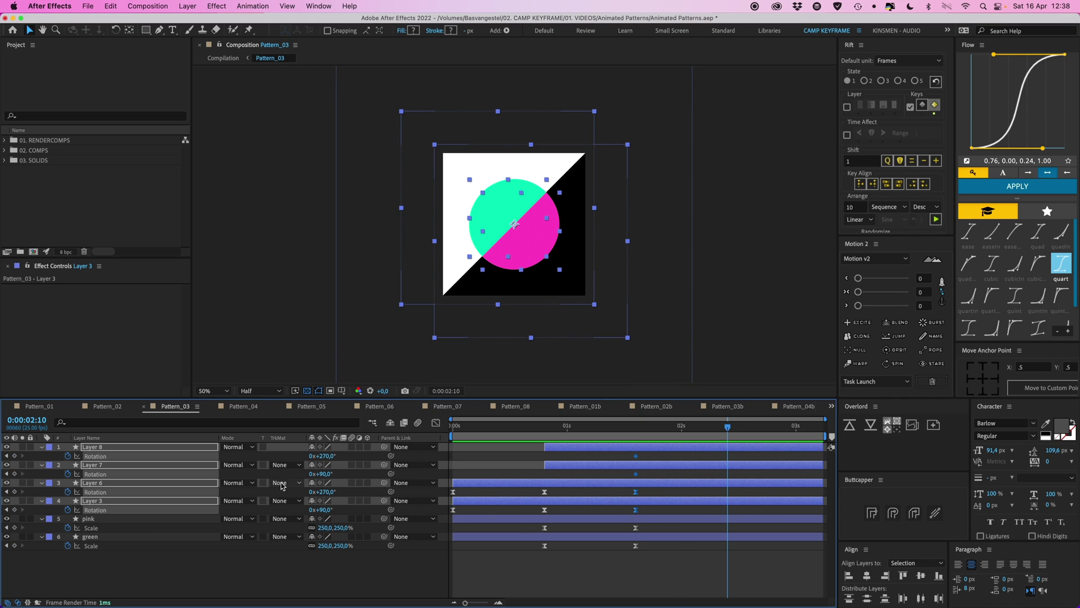
{"action": "key", "text": "w"}
{"action": "left_click_drag", "start_coordinate": [581, 229], "coordinate": [561, 179]}
{"action": "left_click_drag", "start_coordinate": [739, 453], "coordinate": [612, 515]}
{"action": "left_click", "coordinate": [1013, 187]}
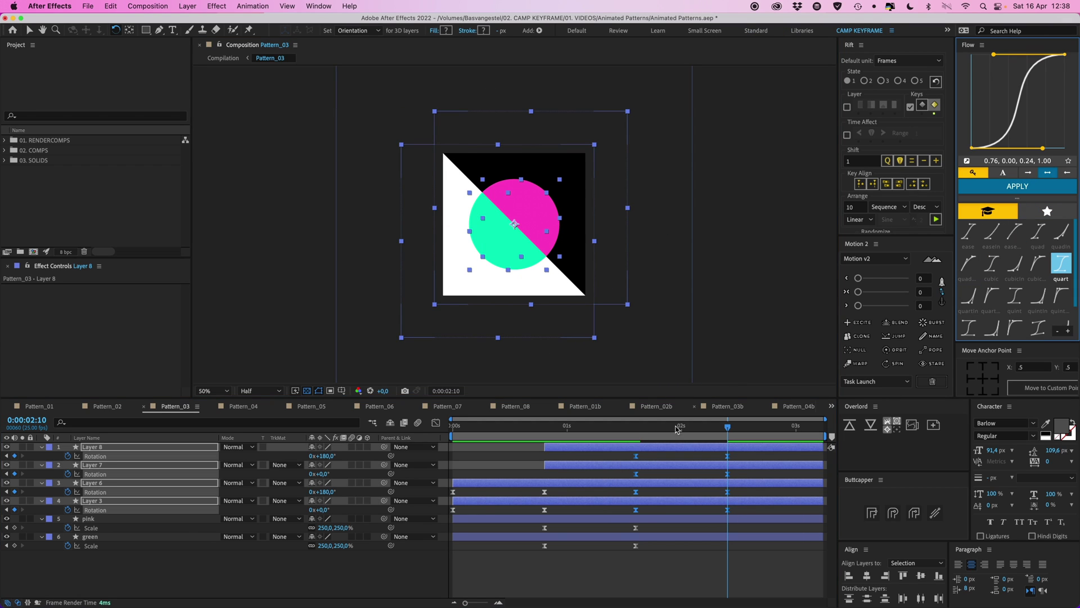
{"action": "key", "text": "Home"}
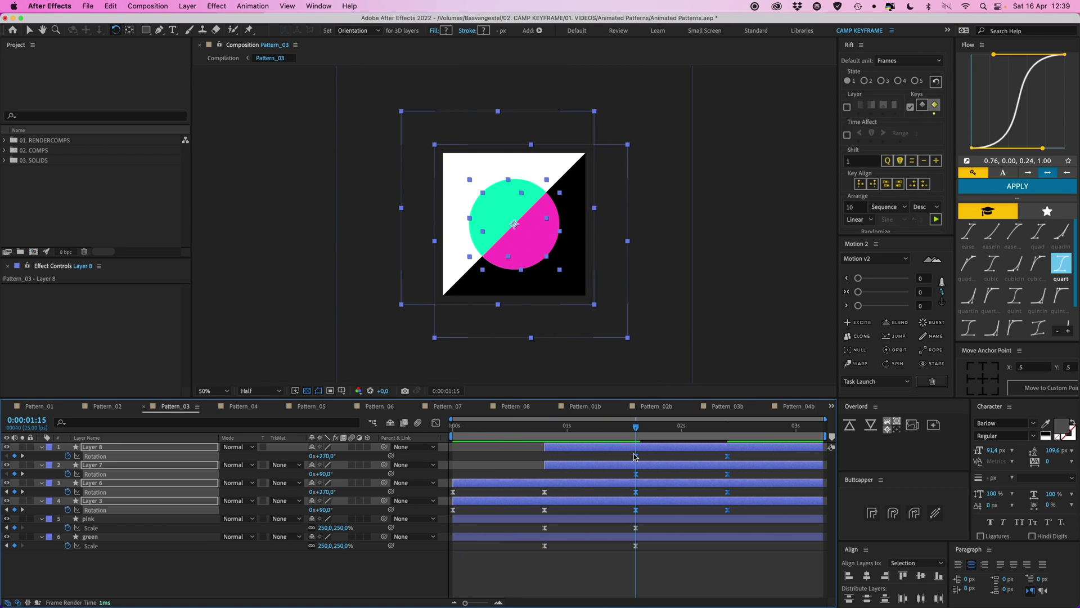
{"action": "key", "text": "space"}
- Add Scale keyframes to Layer 8, Layer 7, Layer 6 and Layer 3 at 0:00:02:10
{"action": "left_click_drag", "start_coordinate": [454, 427], "coordinate": [729, 465]}
{"action": "left_click", "coordinate": [740, 459]}
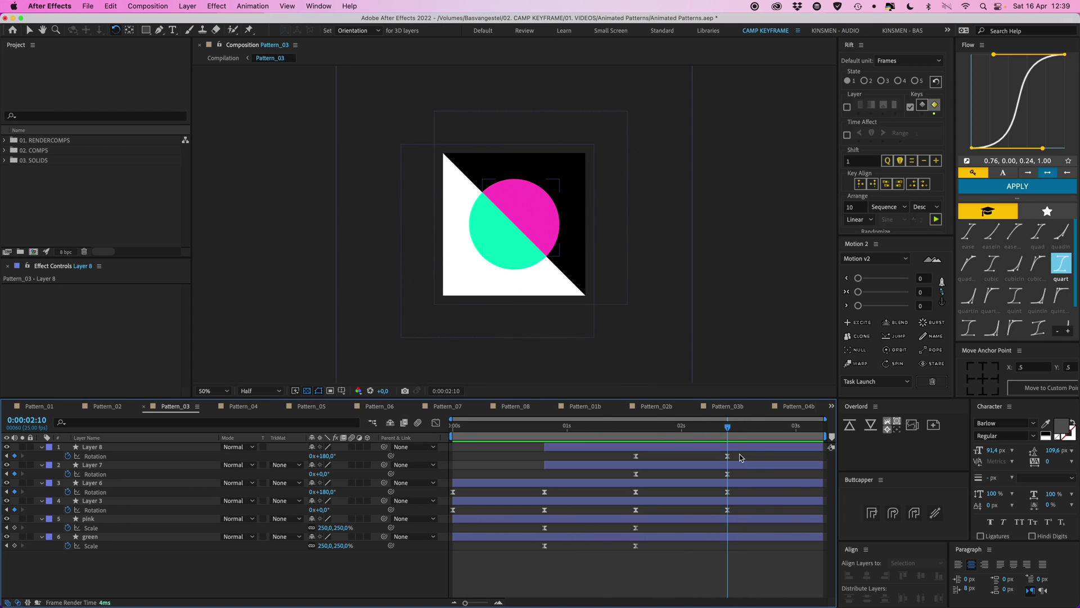
{"action": "key", "text": "v"}
{"action": "left_click", "coordinate": [707, 447]}
{"action": "left_click", "coordinate": [712, 465], "text": "shift"}
{"action": "left_click", "coordinate": [715, 483], "text": "shift"}
{"action": "left_click", "coordinate": [720, 501], "text": "shift"}
{"action": "key", "text": "s"}
{"action": "left_click", "coordinate": [15, 455]}
- Set the four half-circle layers' Scale to 250% at 0:00:03:05 and apply the 0.76, 0.00, 0.24, 1.00 easing curve
{"action": "key", "text": "shift+Page_Down"}
{"action": "key", "text": "shift+Page_Down"}
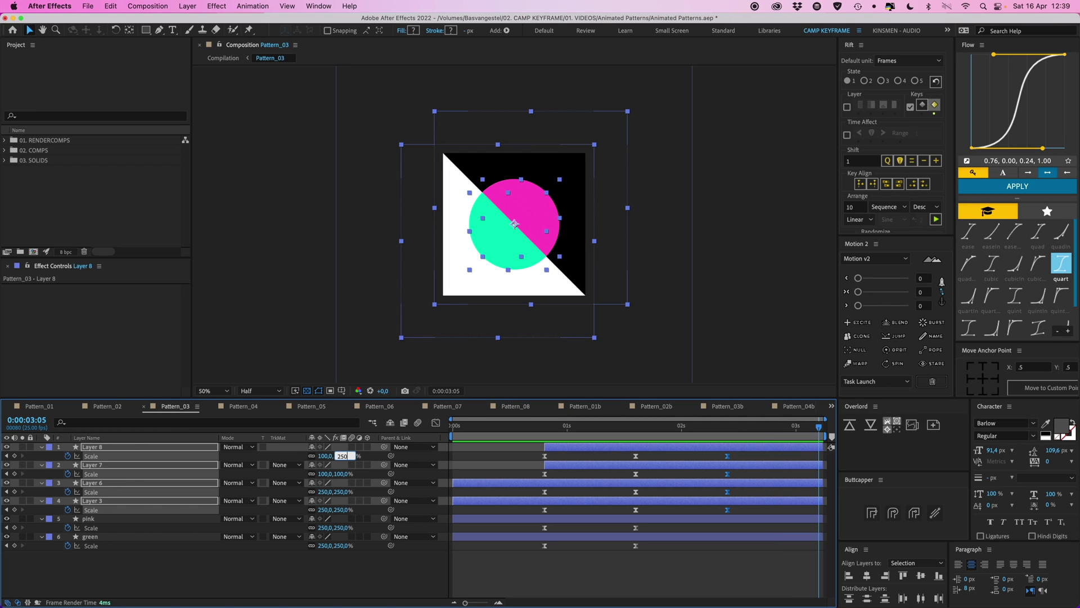
{"action": "key", "text": "Return"}
{"action": "left_click_drag", "start_coordinate": [713, 454], "coordinate": [830, 523]}
{"action": "left_click", "coordinate": [1037, 190]}
{"action": "left_click", "coordinate": [659, 579]}
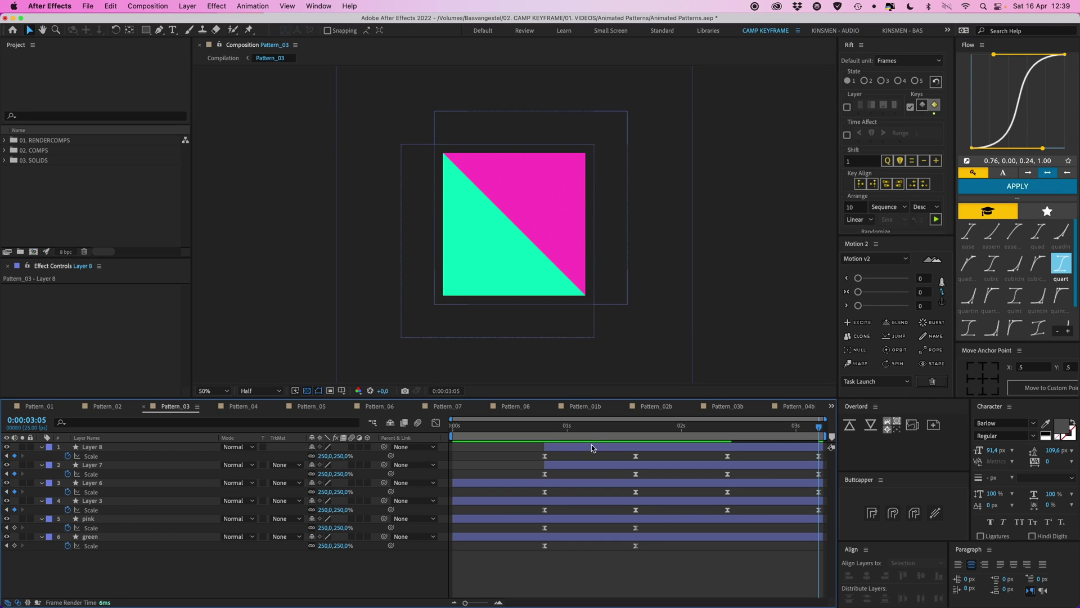
- Duplicate Layer 8 and Layer 7 and reveal the copies' Scale and Rotation keyframes
{"action": "left_click", "coordinate": [589, 430]}
{"action": "left_click", "coordinate": [582, 447]}
{"action": "left_click", "coordinate": [582, 465], "text": "shift"}
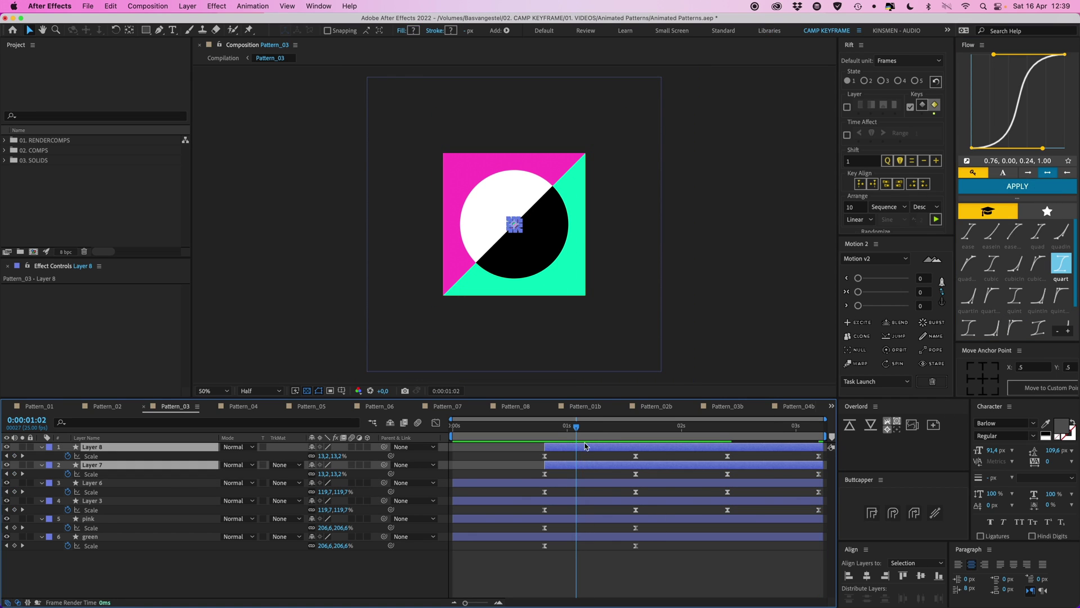
{"action": "left_click", "coordinate": [584, 433]}
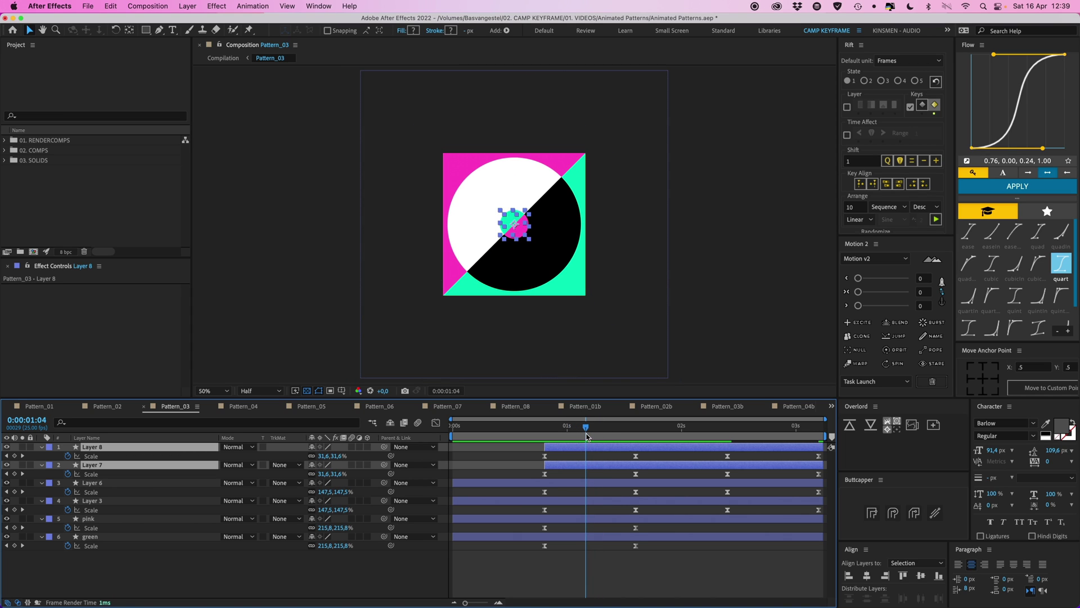
{"action": "key", "text": "super+d"}
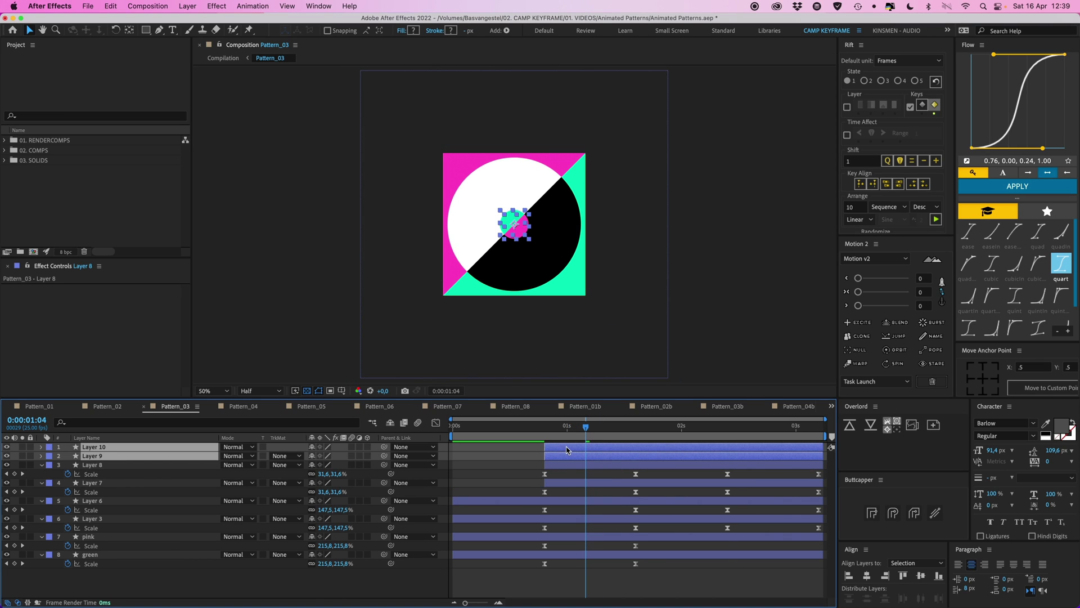
{"action": "key", "text": "u"}
{"action": "left_click_drag", "start_coordinate": [566, 450], "coordinate": [600, 455]}
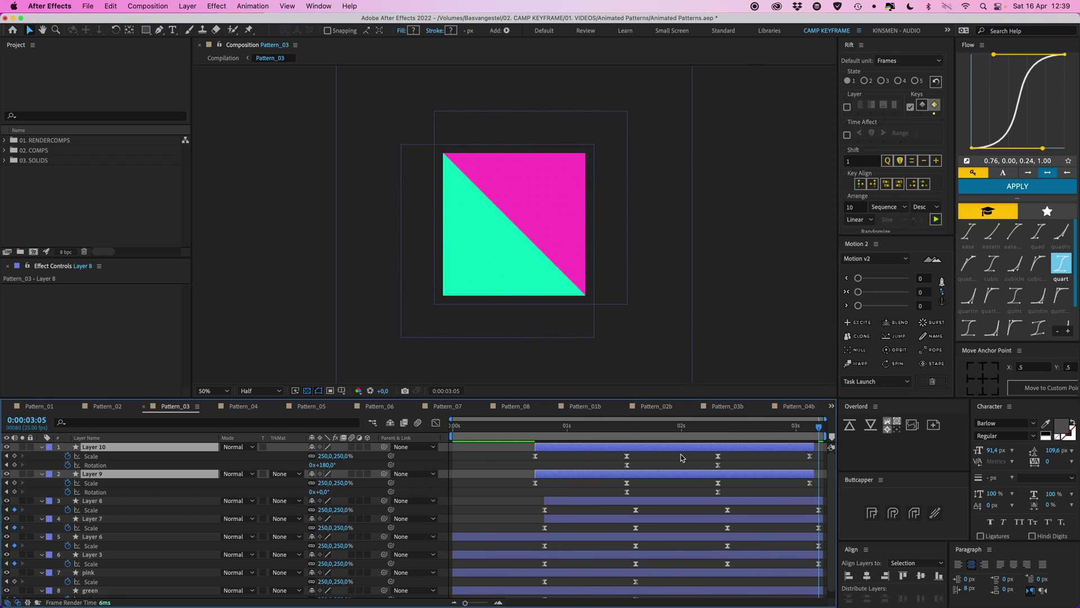
- Delete the Rotation keyframes and the last two Scale keyframes of Layer 10 and Layer 9
{"action": "left_click_drag", "start_coordinate": [697, 451], "coordinate": [748, 497]}
{"action": "key", "text": "Delete"}
{"action": "left_click_drag", "start_coordinate": [582, 497], "coordinate": [796, 481]}
{"action": "key", "text": "Delete"}
- Start Layer 10 and Layer 9 at 0:00:02:10 and rotate them to 1x+0° and 180° respectively
{"action": "left_click", "coordinate": [550, 477], "text": "shift"}
{"action": "left_click_drag", "start_coordinate": [752, 426], "coordinate": [821, 432]}
{"action": "key", "text": "w"}
{"action": "left_click_drag", "start_coordinate": [547, 232], "coordinate": [515, 285]}
{"action": "key", "text": "v"}
{"action": "left_click", "coordinate": [508, 461]}
- Recolour Layer 10's half-circle with the white sampled from the composition at 0:00:02:03
{"action": "left_click_drag", "start_coordinate": [471, 427], "coordinate": [795, 433]}
{"action": "left_click", "coordinate": [790, 477]}
{"action": "left_click", "coordinate": [500, 255]}
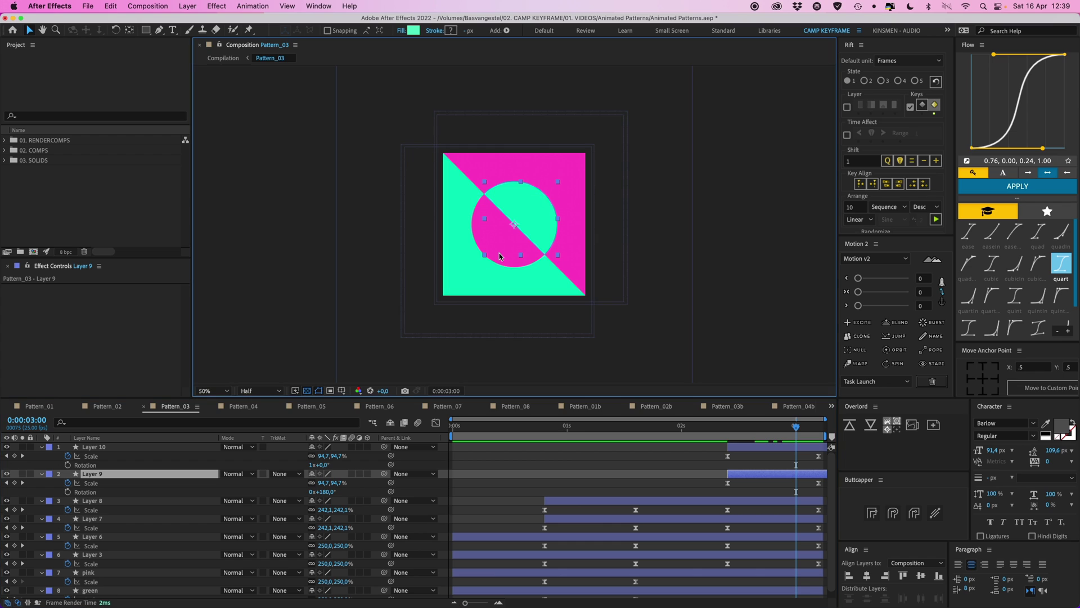
{"action": "left_click", "coordinate": [472, 236]}
{"action": "left_click", "coordinate": [413, 31]}
{"action": "key", "text": "Escape"}
{"action": "left_click", "coordinate": [696, 426]}
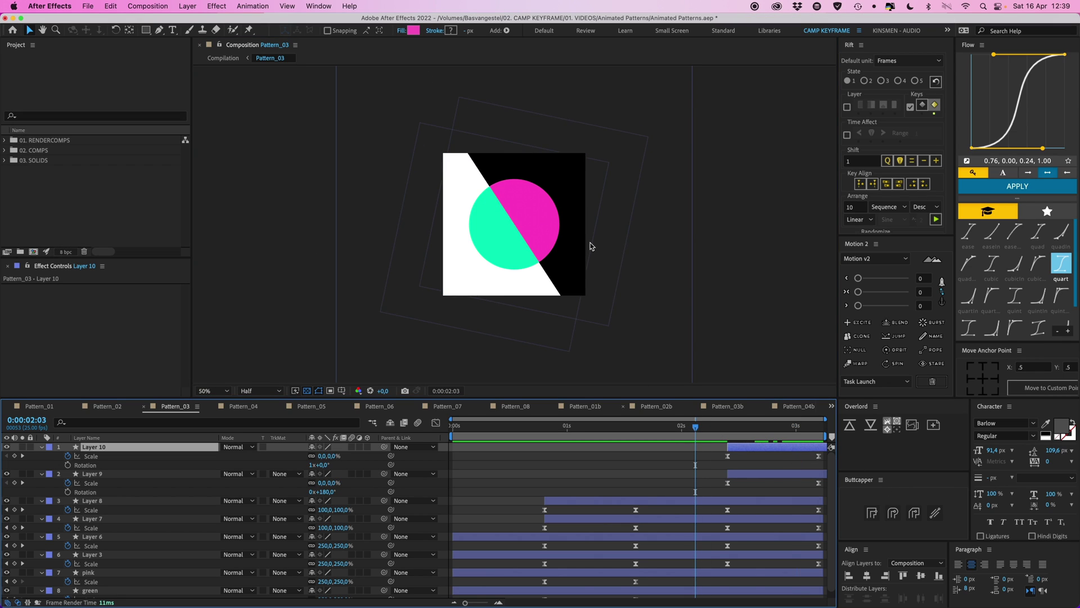
{"action": "left_click", "coordinate": [414, 31]}
{"action": "left_click", "coordinate": [250, 156]}
{"action": "left_click", "coordinate": [455, 177]}
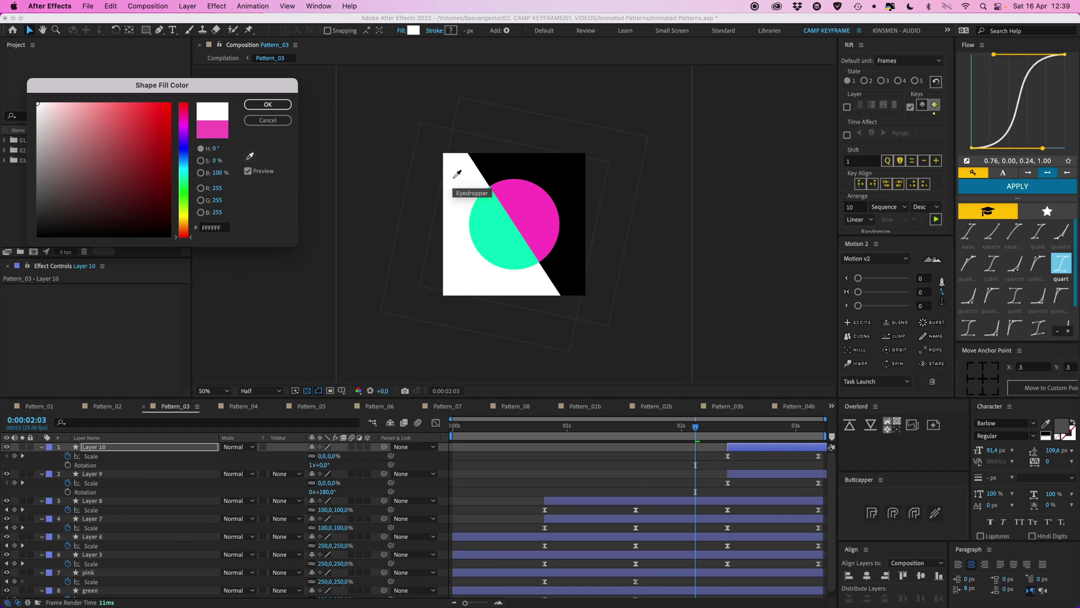
{"action": "left_click", "coordinate": [288, 121]}
- Recolour Layer 9's half-circle with the black sampled from the composition
{"action": "left_click", "coordinate": [757, 472]}
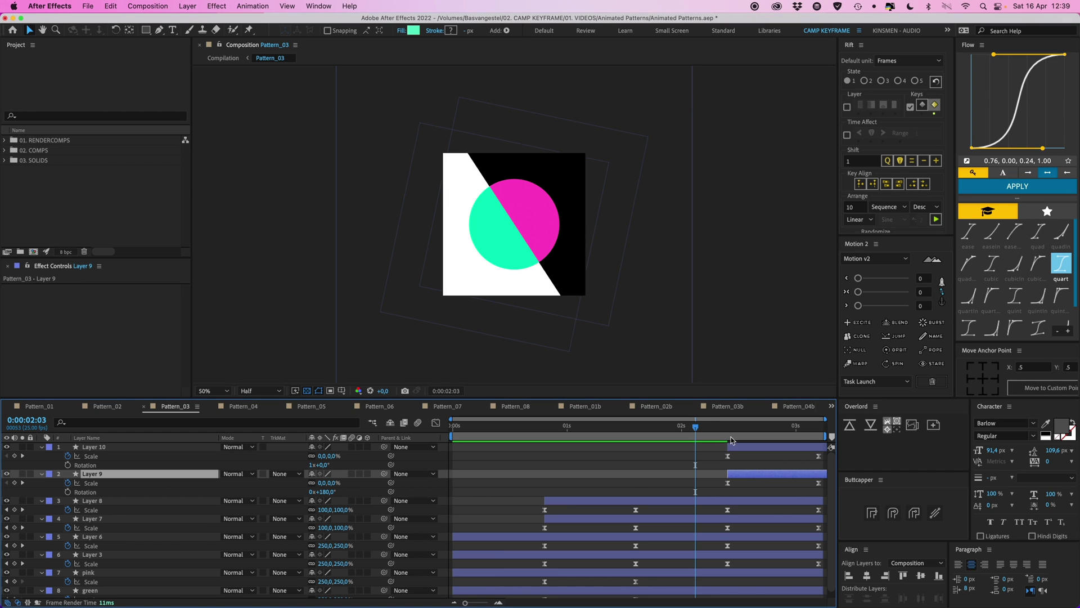
{"action": "left_click", "coordinate": [414, 31]}
{"action": "left_click", "coordinate": [250, 156]}
{"action": "left_click", "coordinate": [554, 187]}
{"action": "left_click", "coordinate": [268, 105]}
- Play the animation and compare its end at 0:00:03:05 with the opening frames to check the loop
{"action": "key", "text": "space"}
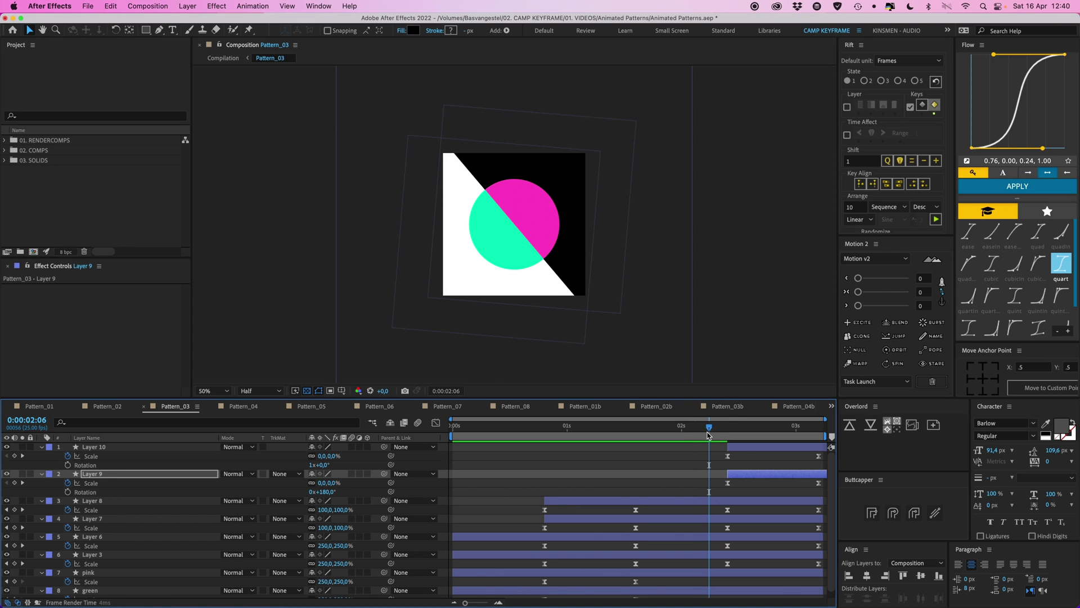
{"action": "left_click_drag", "start_coordinate": [732, 427], "coordinate": [819, 435]}
{"action": "left_click", "coordinate": [457, 427]}
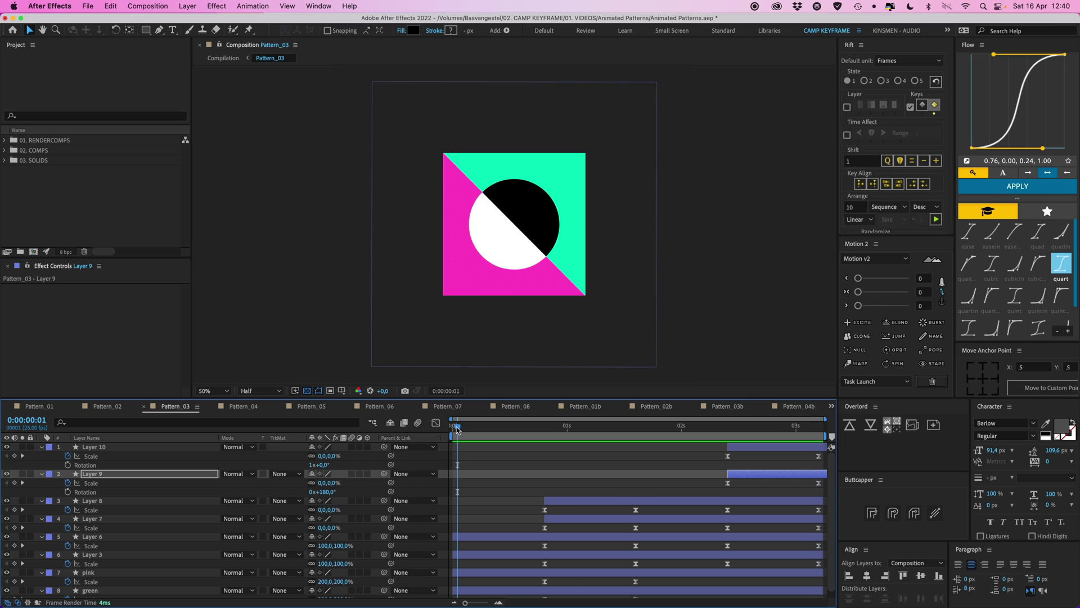
{"action": "left_click", "coordinate": [443, 221]}
- Recolour Layer 8's pink half-circle with the green sampled from the adjoining half at 0:00:02:14
{"action": "left_click_drag", "start_coordinate": [796, 431], "coordinate": [747, 434]}
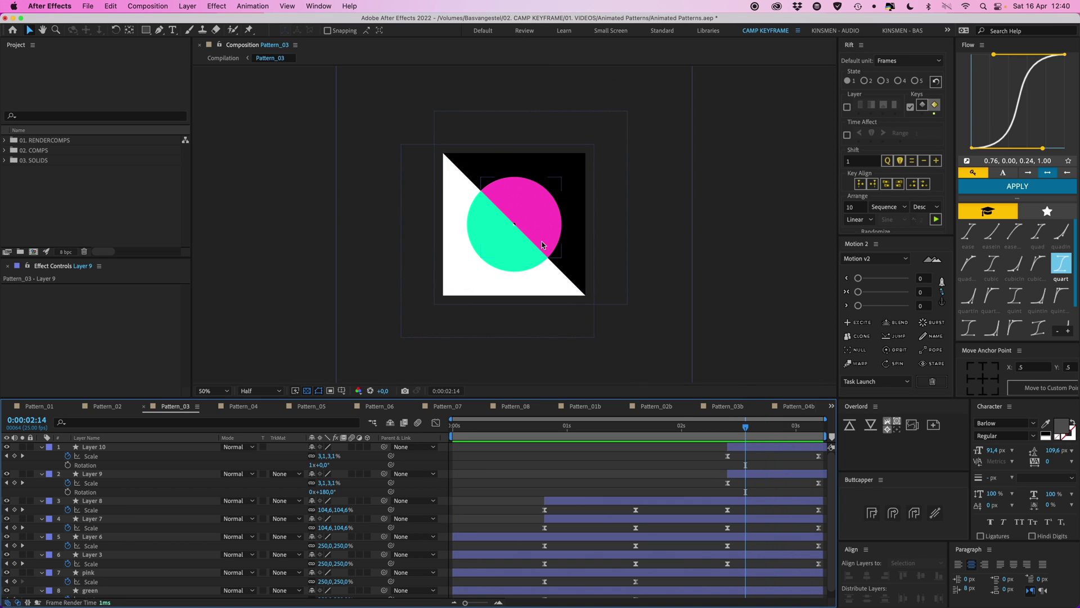
{"action": "left_click", "coordinate": [535, 209]}
{"action": "left_click", "coordinate": [414, 30]}
{"action": "left_click", "coordinate": [250, 156]}
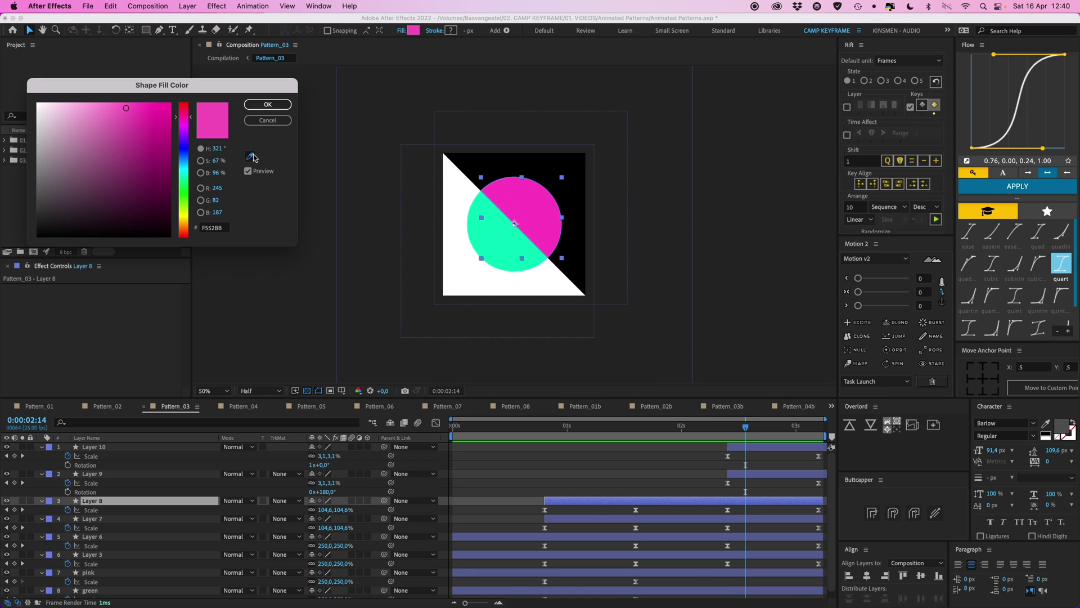
{"action": "left_click", "coordinate": [495, 229]}
{"action": "left_click", "coordinate": [267, 104]}
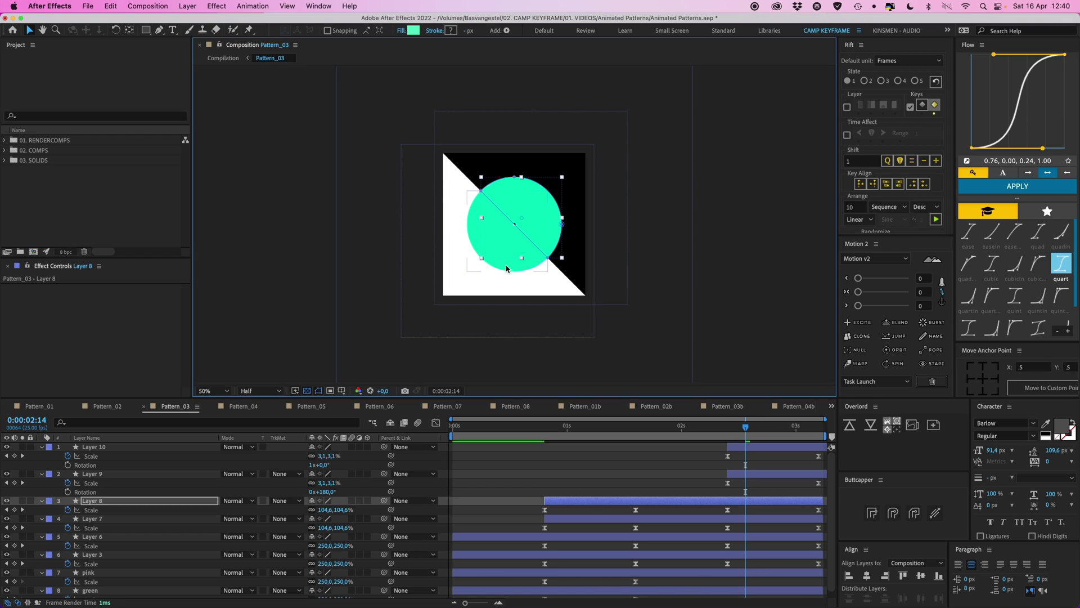
- Recolour Layer 7's half-circle with the pink sampled from the background at 0:00:00:17
{"action": "left_click", "coordinate": [511, 268]}
{"action": "left_click_drag", "start_coordinate": [628, 428], "coordinate": [531, 429]}
{"action": "left_click", "coordinate": [413, 30]}
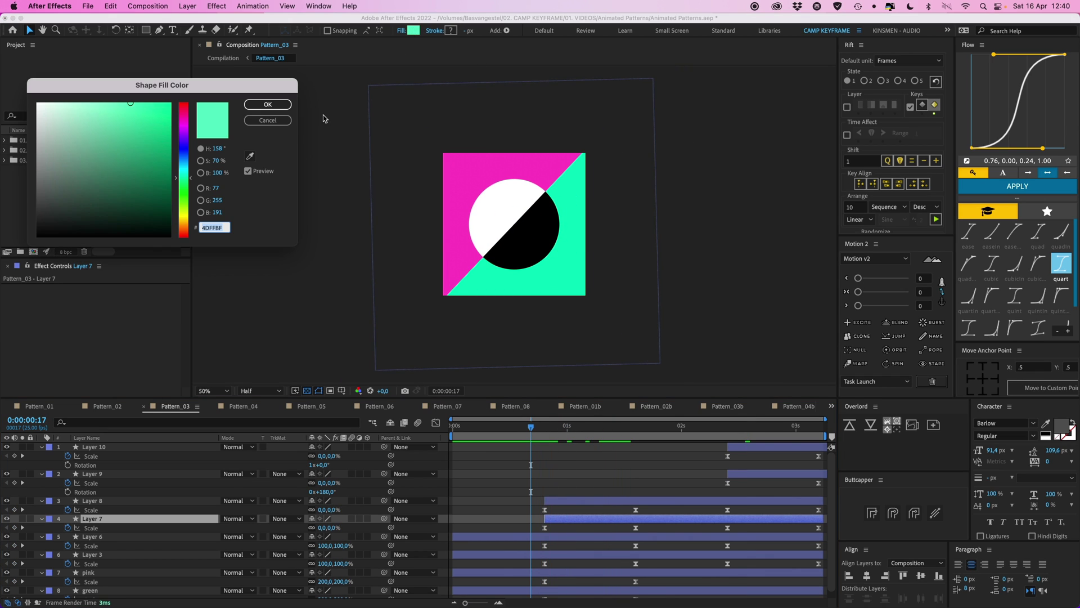
{"action": "left_click", "coordinate": [250, 158]}
{"action": "left_click", "coordinate": [448, 164]}
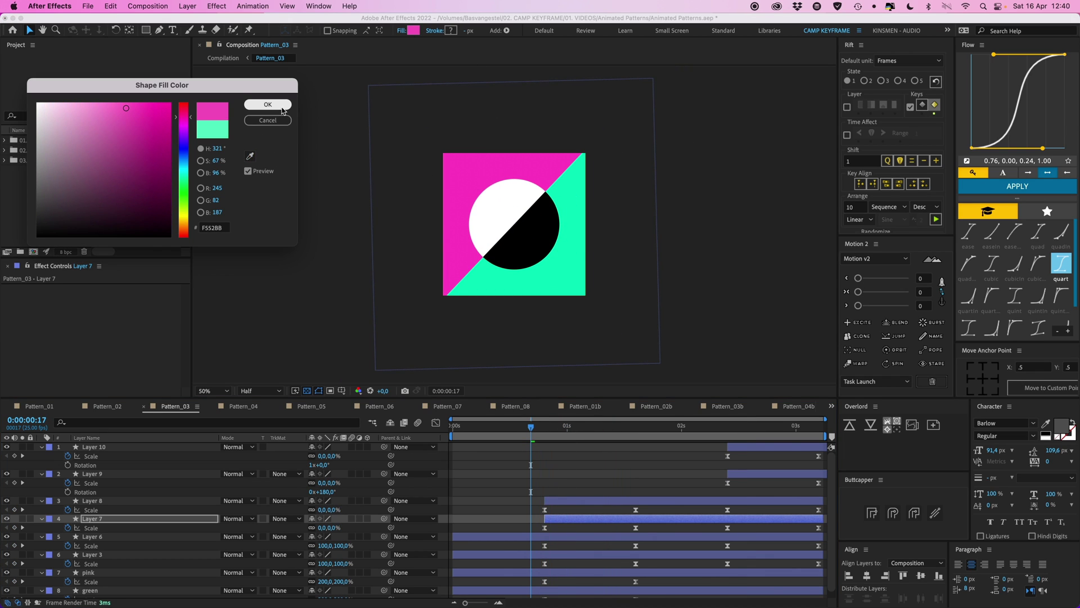
{"action": "left_click", "coordinate": [268, 104]}
- Apply the 0.76, 0.00, 0.24, 1.00 easing curve to all half-circle layers' Scale keyframes at 0:00:02:10 and 0:00:03:05 and play from the start
{"action": "left_click_drag", "start_coordinate": [466, 426], "coordinate": [441, 427]}
{"action": "left_click", "coordinate": [634, 463]}
{"action": "mouse_move", "coordinate": [712, 453]}
{"action": "left_mouse_down"}
{"action": "mouse_move", "coordinate": [826, 493]}
{"action": "mouse_move", "coordinate": [828, 567]}
{"action": "left_mouse_up"}
{"action": "left_click", "coordinate": [1037, 188]}
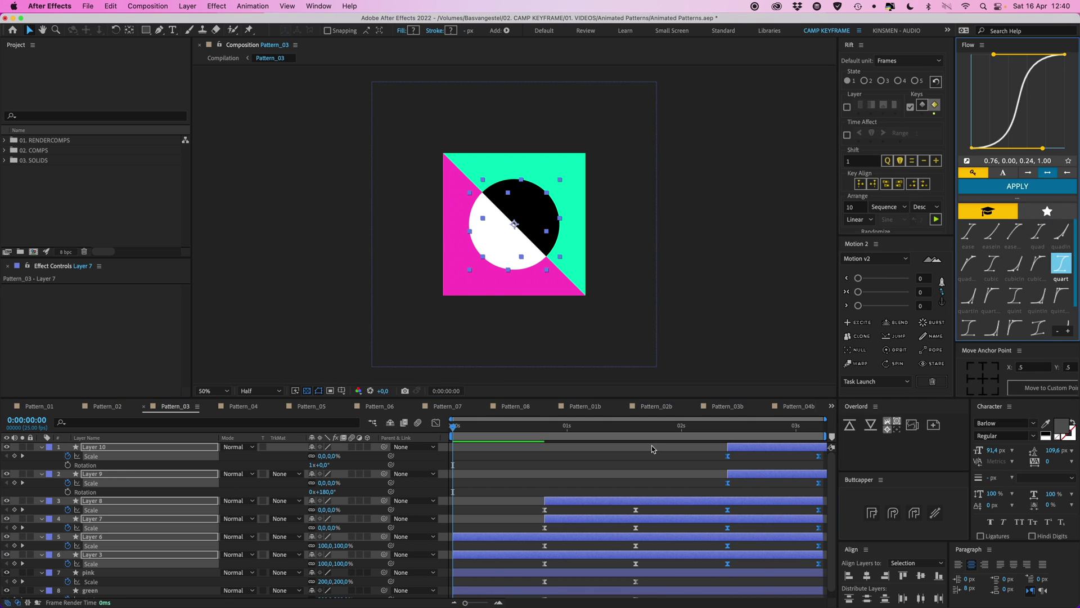
{"action": "left_click", "coordinate": [499, 465]}
{"action": "key", "text": "space"}
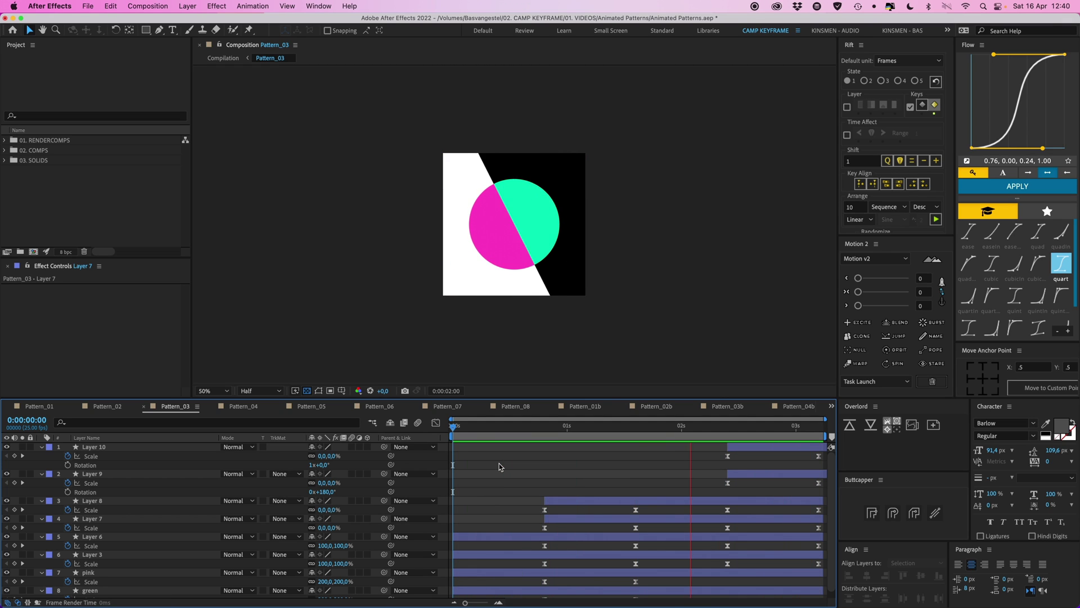
- Play the finished Pattern_04b animation as a reference and return to Pattern_04
{"action": "key", "text": "space"}
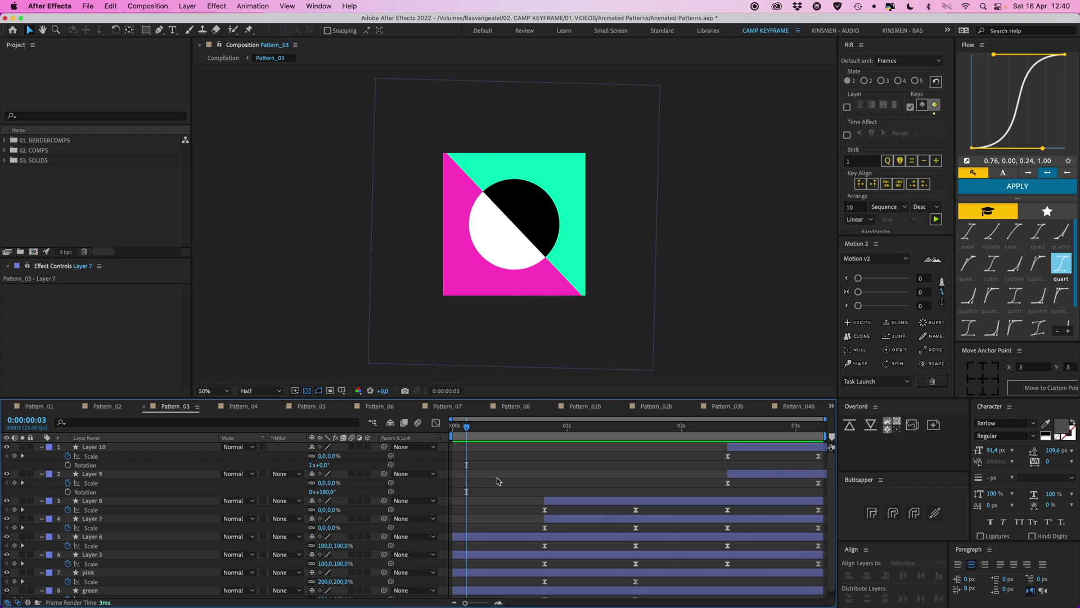
{"action": "left_click", "coordinate": [244, 407]}
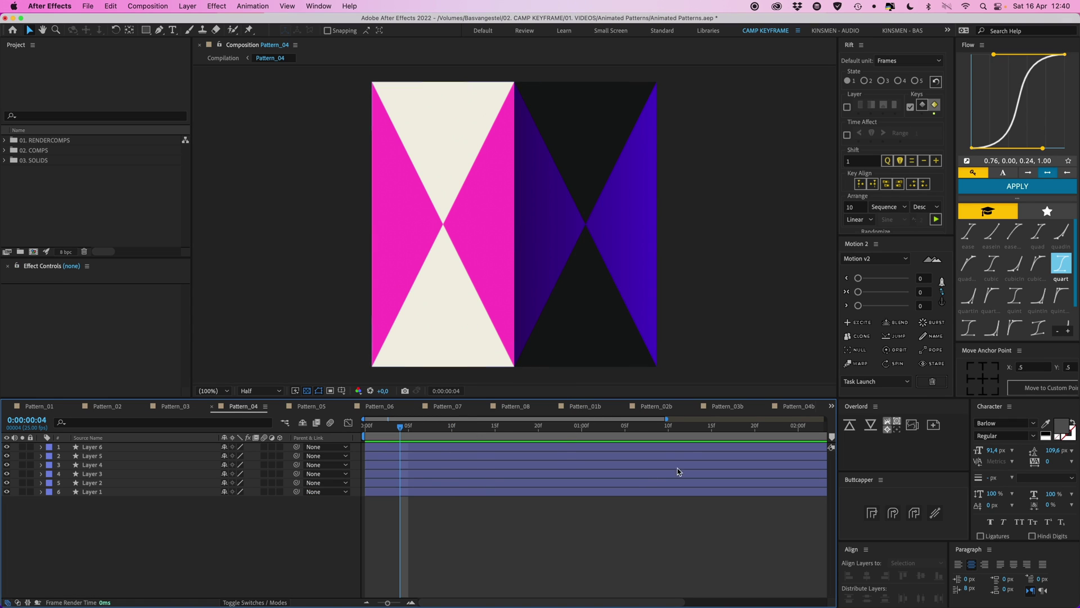
{"action": "left_click", "coordinate": [787, 409]}
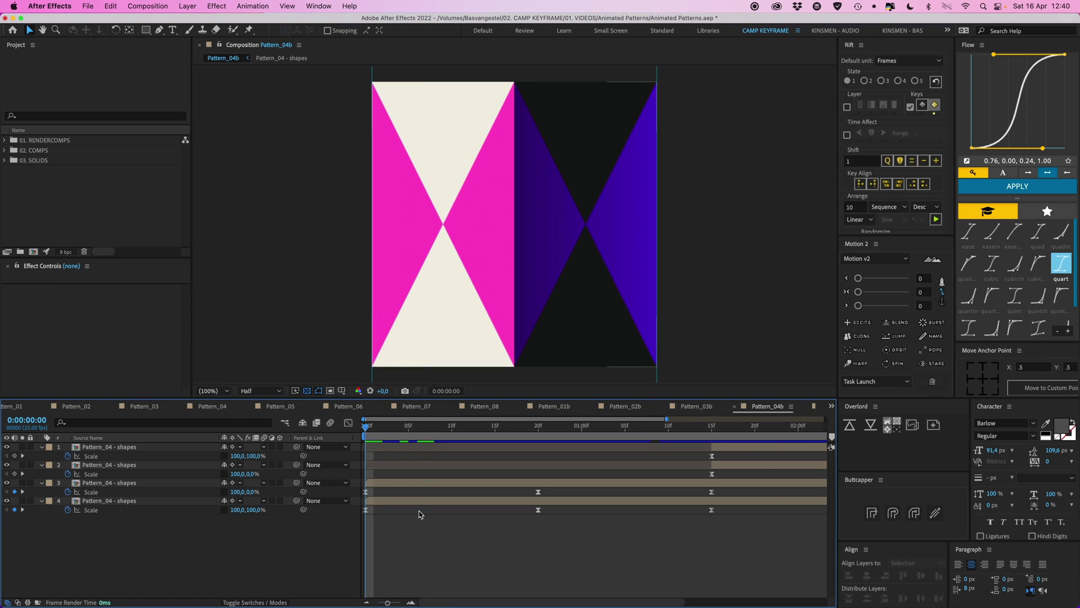
{"action": "key", "text": "comma"}
{"action": "key", "text": "space"}
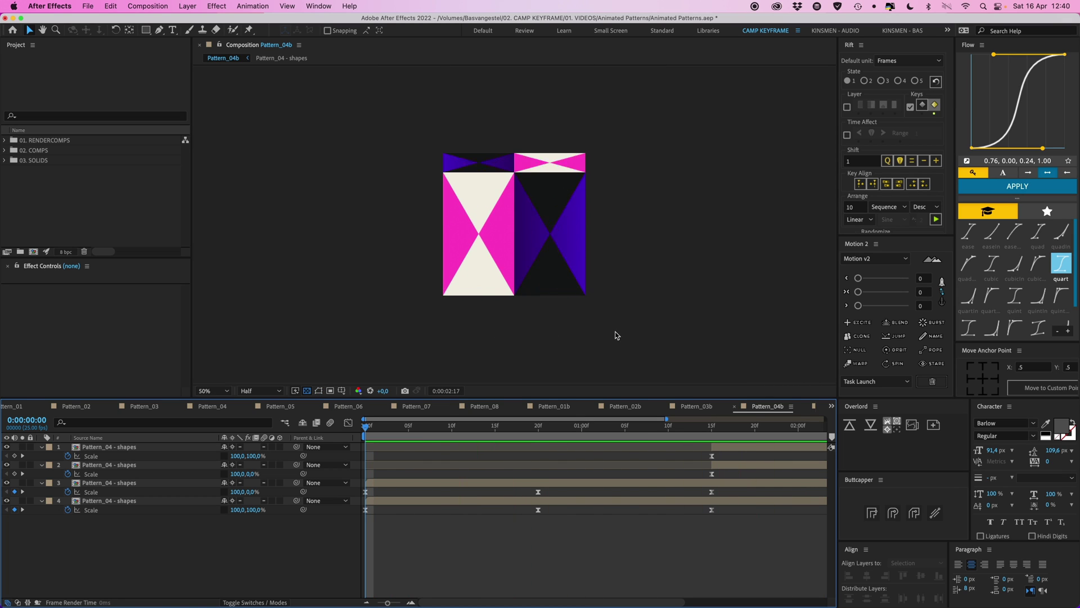
{"action": "left_click", "coordinate": [200, 409]}
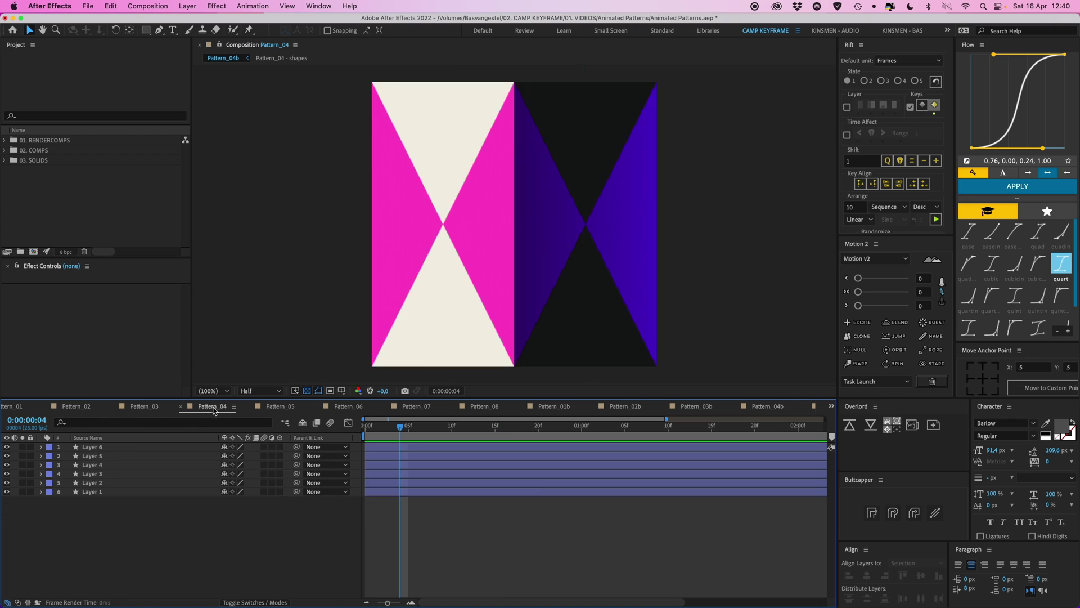
- Try moving individual shapes of Pattern_04's dark half to see how it is built, undoing each move
{"action": "left_click", "coordinate": [89, 491]}
{"action": "key", "text": "comma"}
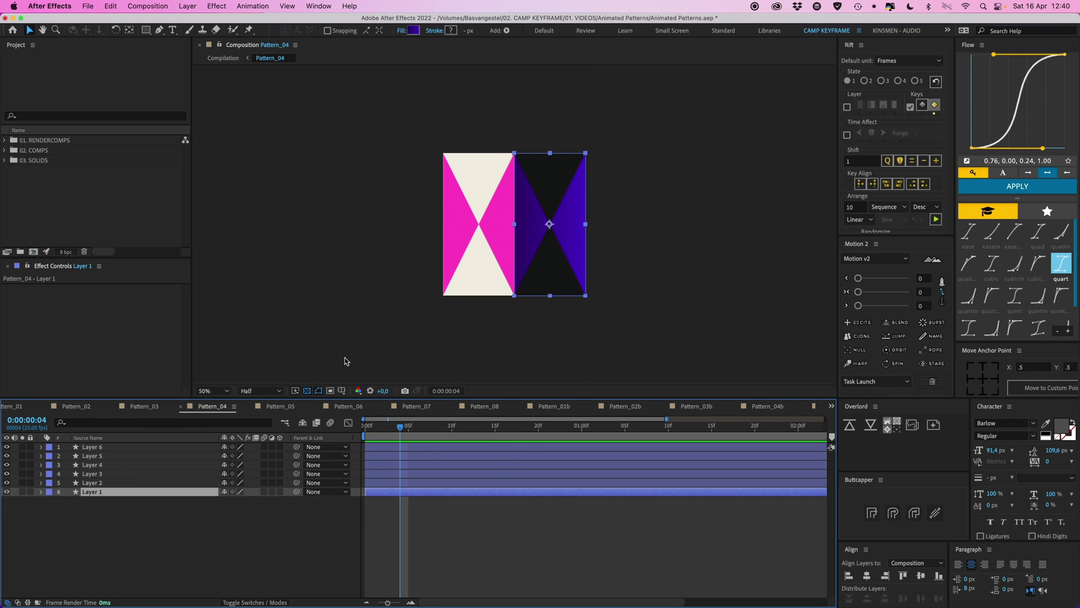
{"action": "left_click_drag", "start_coordinate": [572, 231], "coordinate": [595, 264]}
{"action": "key", "text": "super+z"}
{"action": "left_click_drag", "start_coordinate": [575, 186], "coordinate": [631, 153]}
{"action": "key", "text": "super+z"}
{"action": "left_click", "coordinate": [651, 194]}
{"action": "key", "text": "super+z"}
{"action": "left_click", "coordinate": [617, 267]}
{"action": "left_click_drag", "start_coordinate": [552, 264], "coordinate": [603, 276]}
{"action": "key", "text": "super+z"}
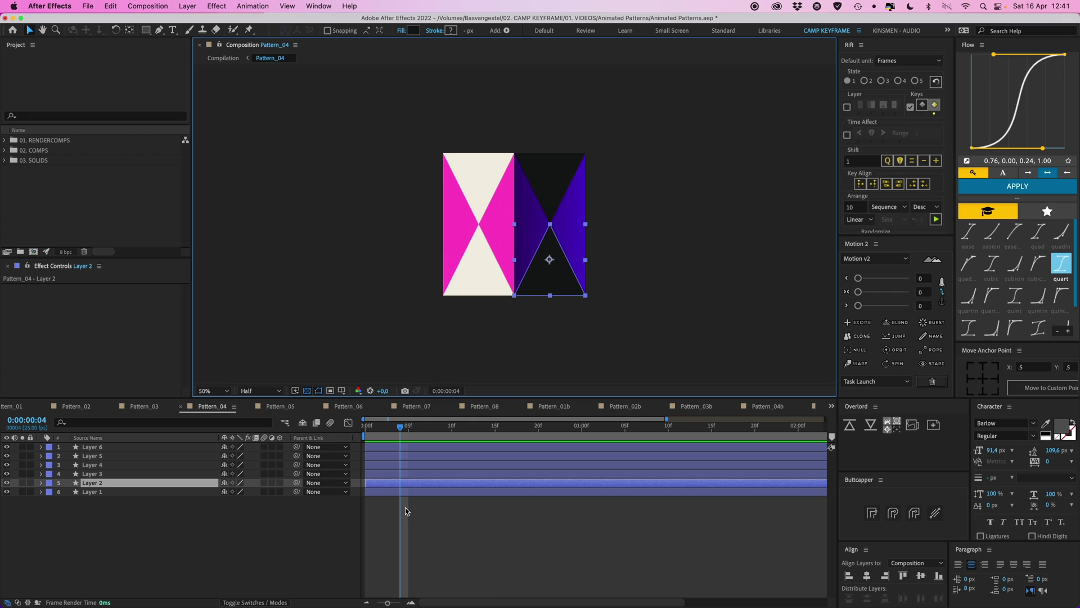
- Pre-compose Layer 1, Layer 2 and Layer 3 of the dark half as "dark pattern"
{"action": "left_click", "coordinate": [632, 291]}
{"action": "left_click_drag", "start_coordinate": [612, 309], "coordinate": [562, 142]}
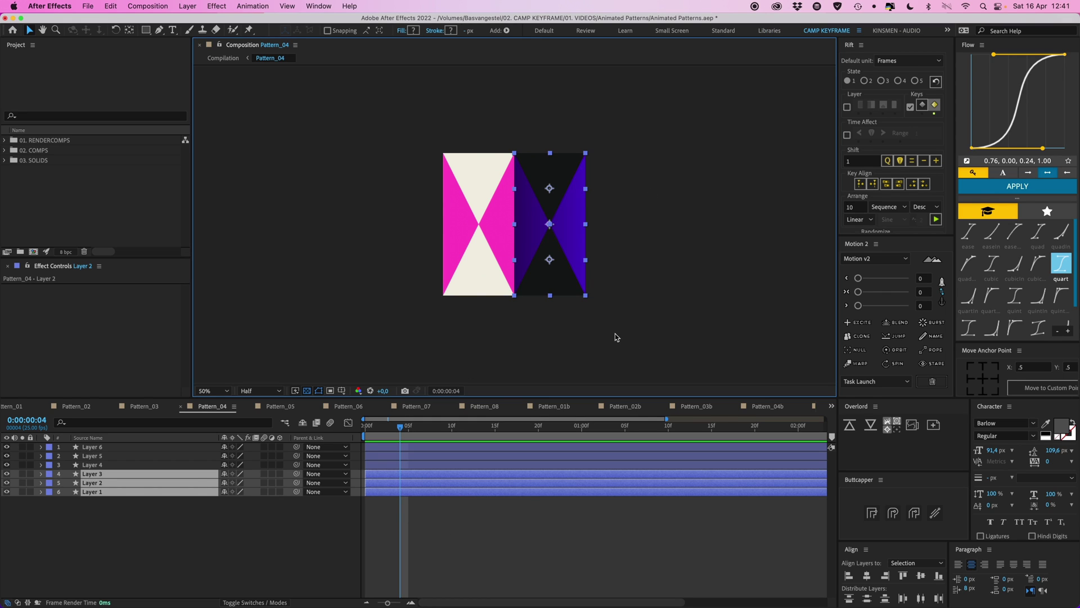
{"action": "key", "text": "super+shift+c"}
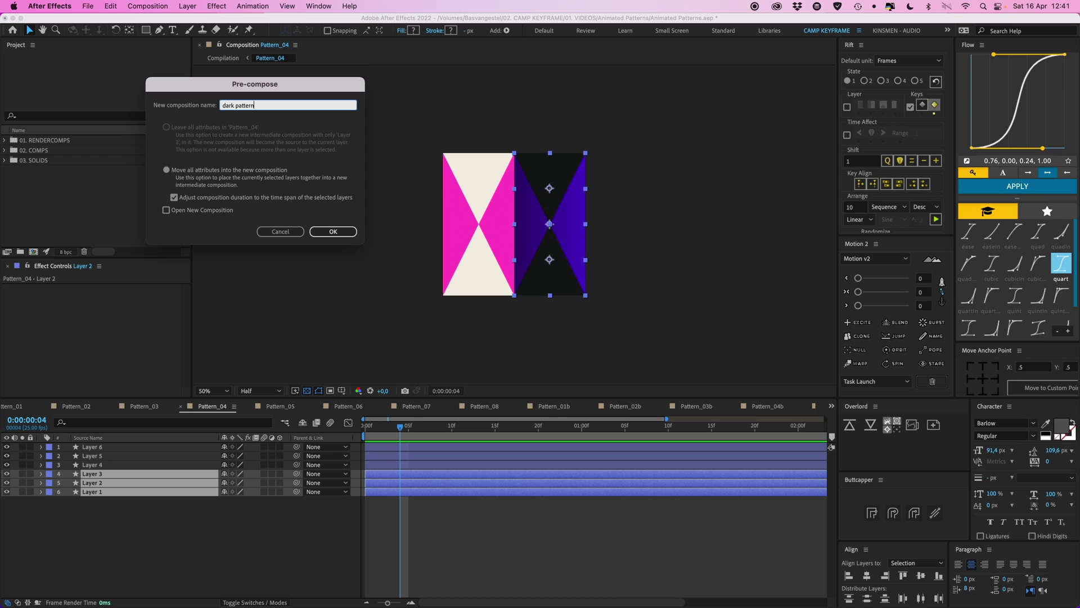
{"action": "key", "text": "Return"}
- Pre-compose Layer 4, Layer 5 and Layer 6 as "light pattern"
{"action": "left_click", "coordinate": [405, 462]}
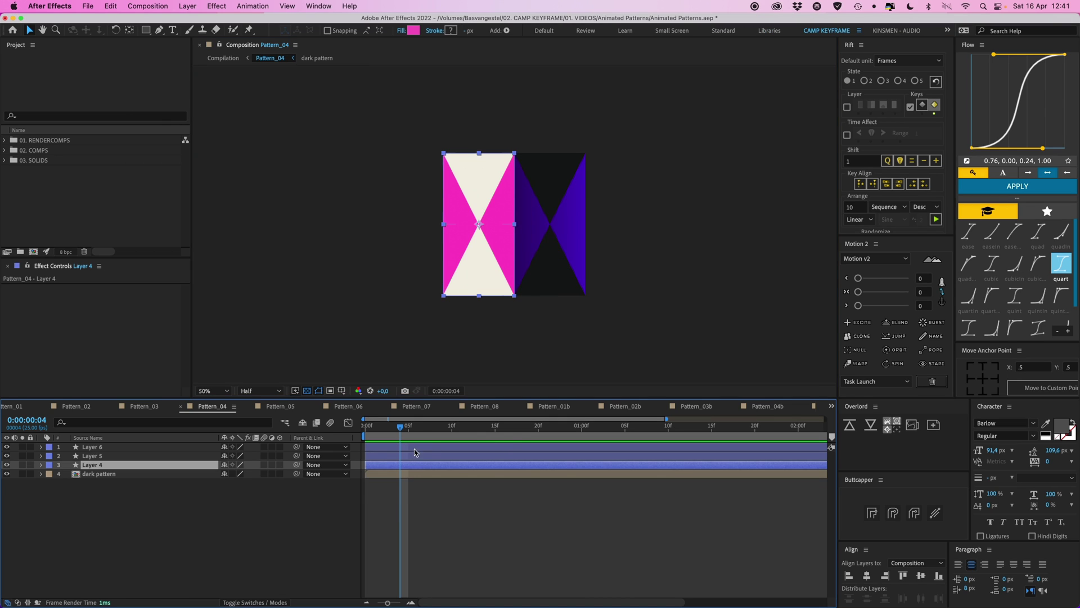
{"action": "left_click", "coordinate": [413, 448], "text": "shift"}
{"action": "key", "text": "super+shift+c"}
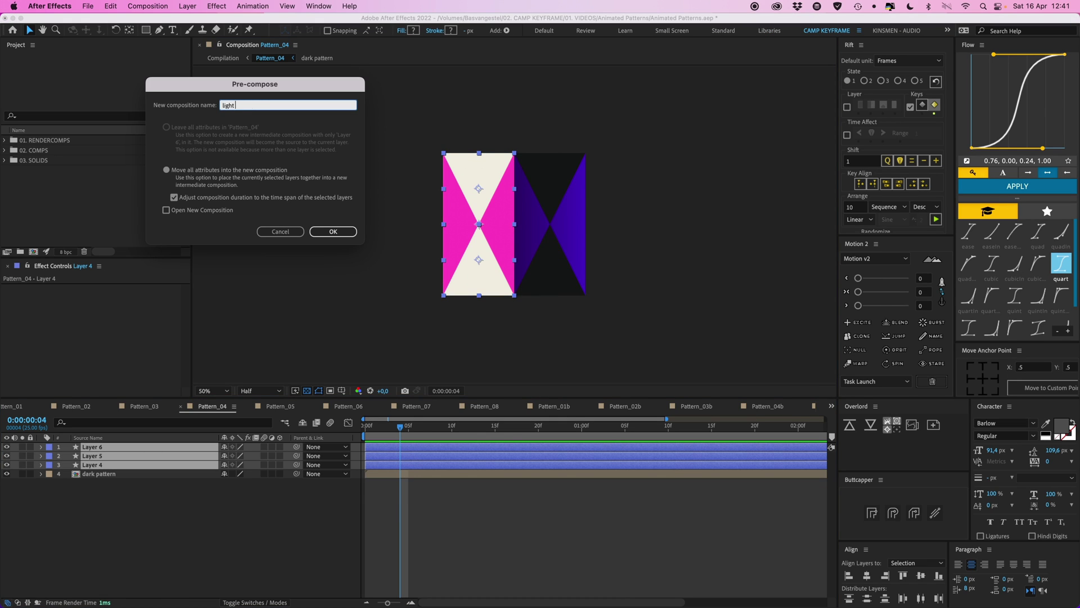
{"action": "key", "text": "Return"}
- Enable Collapse Transformations on light pattern and dark pattern and move both anchor points to the composition's bottom centre
{"action": "left_click_drag", "start_coordinate": [232, 447], "coordinate": [233, 456]}
{"action": "left_click", "coordinate": [428, 485]}
{"action": "left_click", "coordinate": [418, 456]}
{"action": "left_click", "coordinate": [418, 446], "text": "shift"}
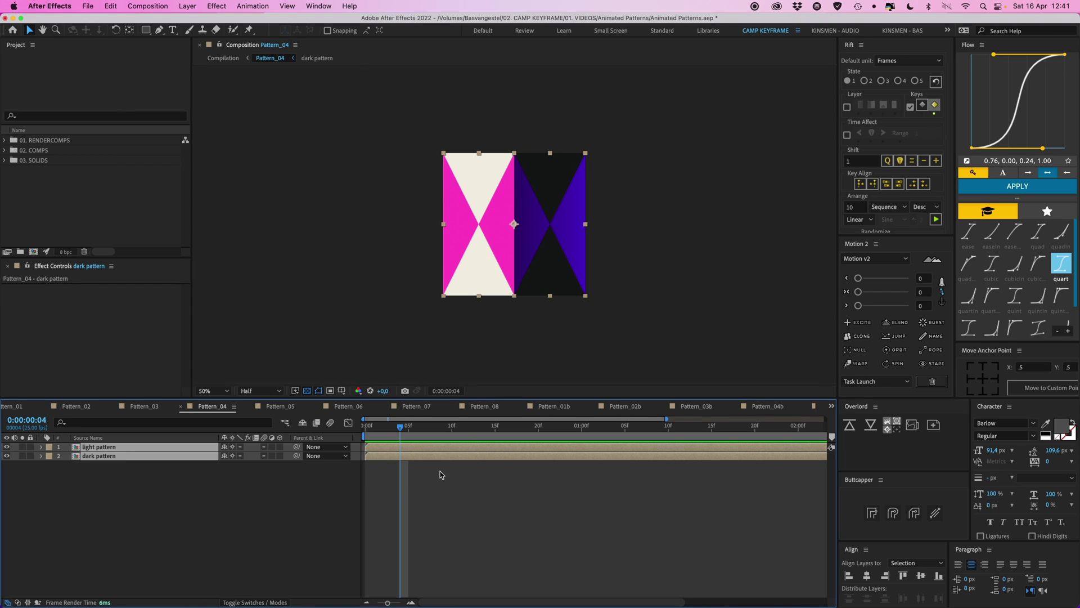
{"action": "left_click_drag", "start_coordinate": [484, 467], "coordinate": [476, 450]}
{"action": "left_click", "coordinate": [982, 389]}
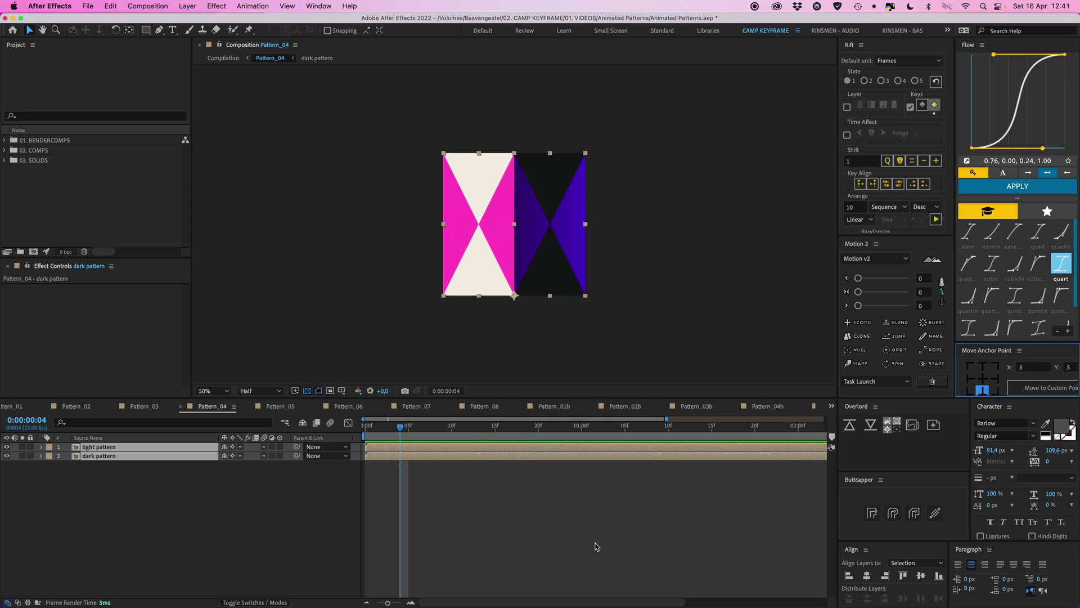
- Snap the anchor points of dark pattern and light pattern to the bottom centre of their own halves
{"action": "left_click", "coordinate": [597, 547]}
{"action": "left_click", "coordinate": [548, 279]}
{"action": "key", "text": "period"}
{"action": "key", "text": "space"}
{"action": "left_click_drag", "start_coordinate": [542, 253], "coordinate": [512, 216]}
{"action": "key", "text": "v"}
{"action": "left_click", "coordinate": [131, 30]}
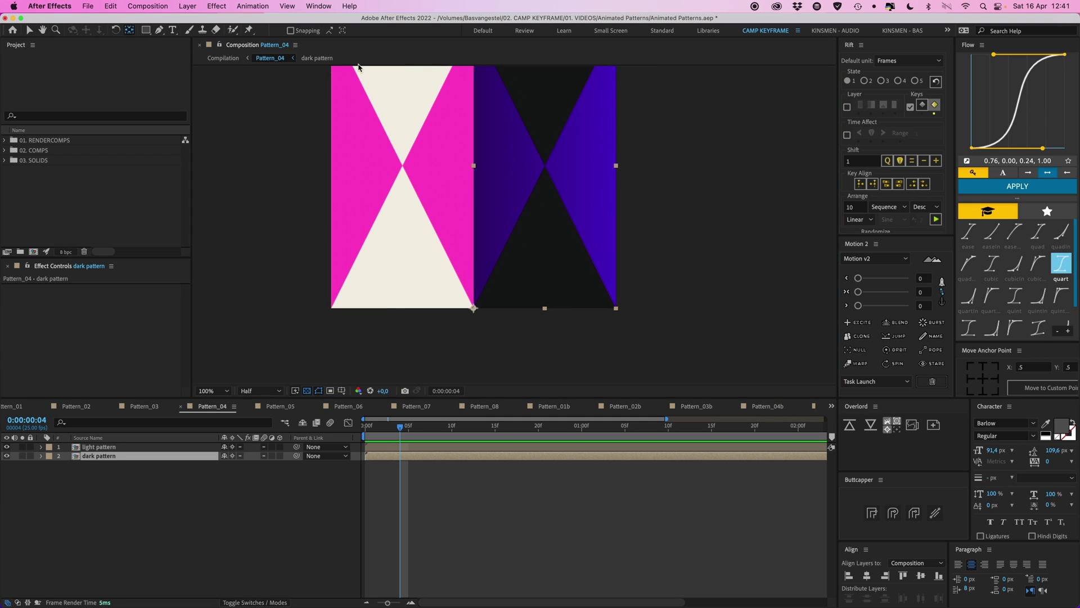
{"action": "left_click_drag", "start_coordinate": [475, 307], "coordinate": [544, 308]}
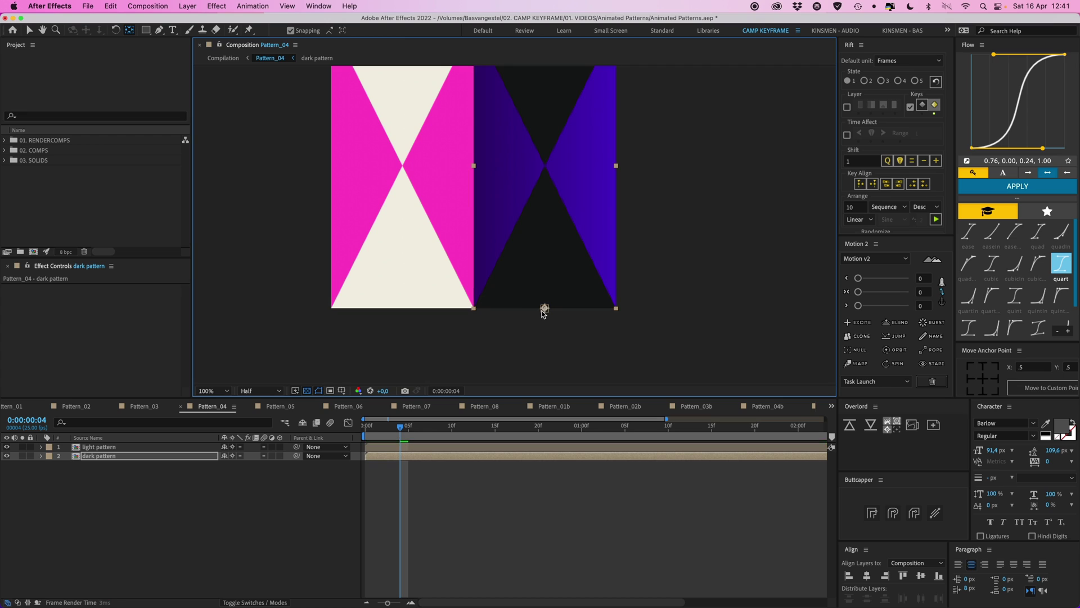
{"action": "left_click", "coordinate": [439, 257]}
{"action": "left_click_drag", "start_coordinate": [471, 300], "coordinate": [413, 314]}
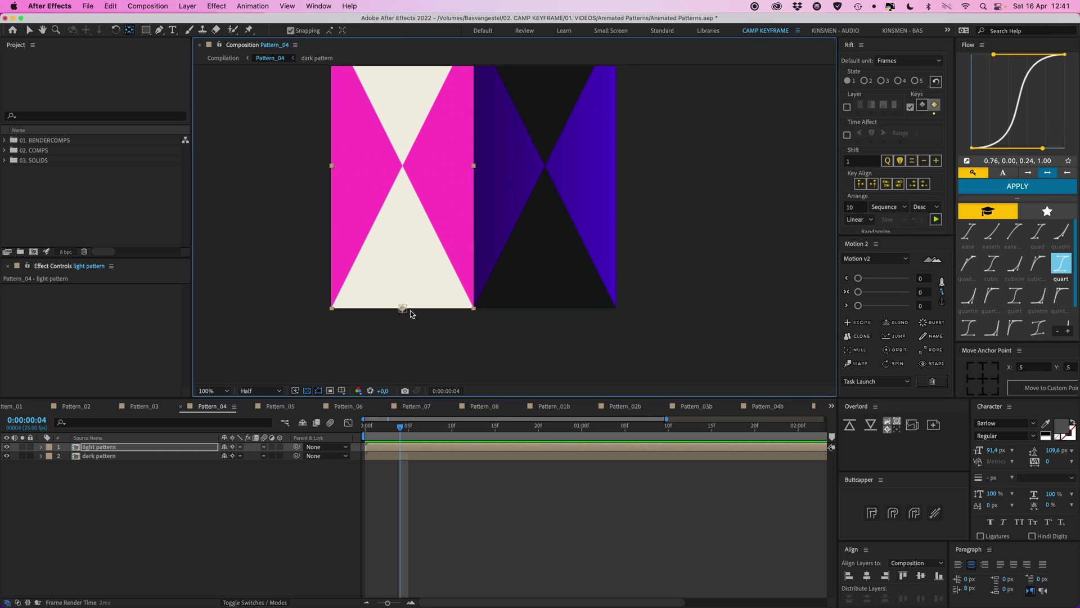
{"action": "left_click", "coordinate": [291, 30]}
- Reveal the Scale of light pattern and dark pattern and unlink its proportions
{"action": "left_click", "coordinate": [473, 452], "text": "shift"}
{"action": "key", "text": "s"}
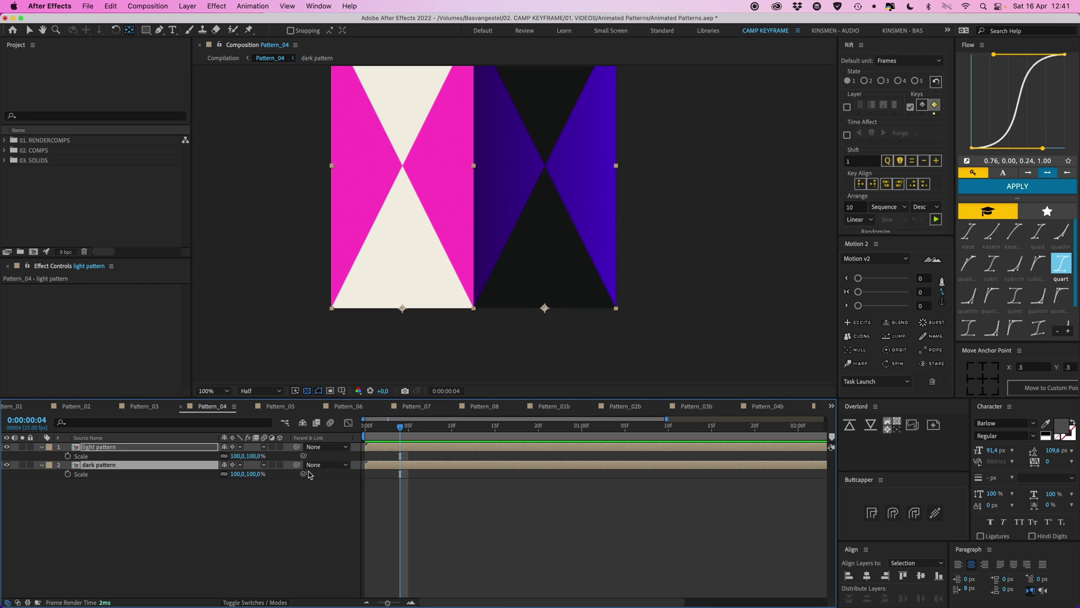
{"action": "scroll", "coordinate": [345, 367], "scroll_direction": "down", "scroll_amount": 1}
{"action": "left_click_drag", "start_coordinate": [359, 345], "coordinate": [352, 362]}
{"action": "key", "text": "v"}
{"action": "left_click_drag", "start_coordinate": [257, 456], "coordinate": [225, 458]}
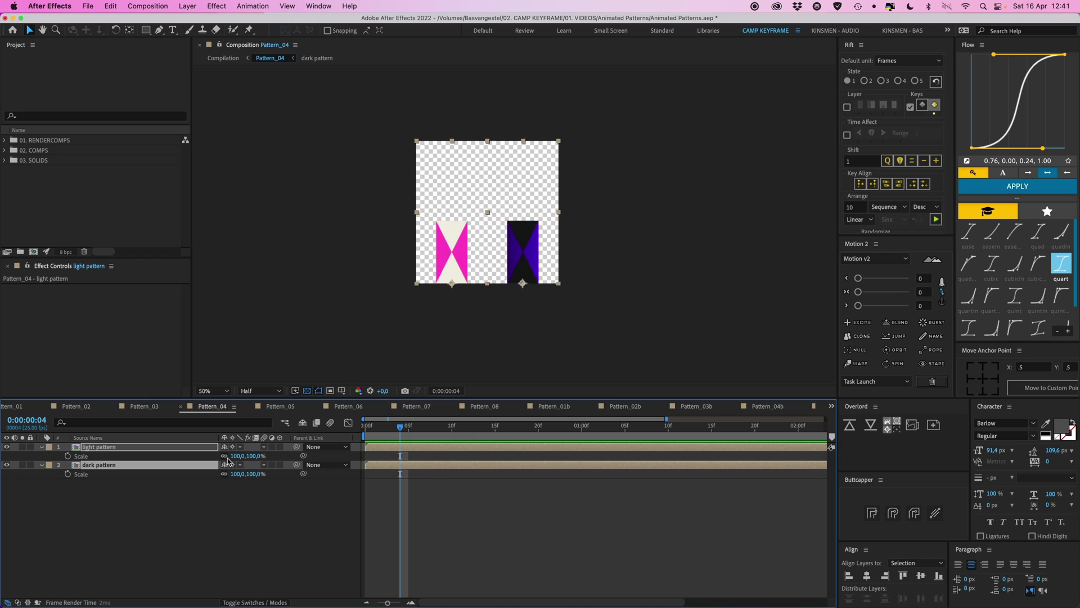
{"action": "key", "text": "super+z"}
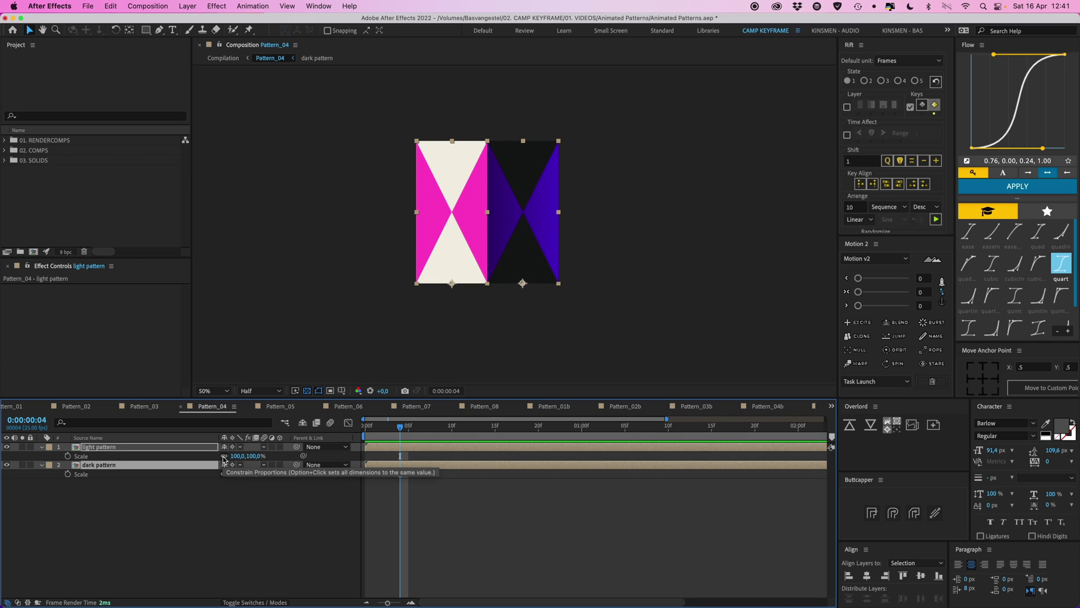
{"action": "left_click", "coordinate": [224, 456]}
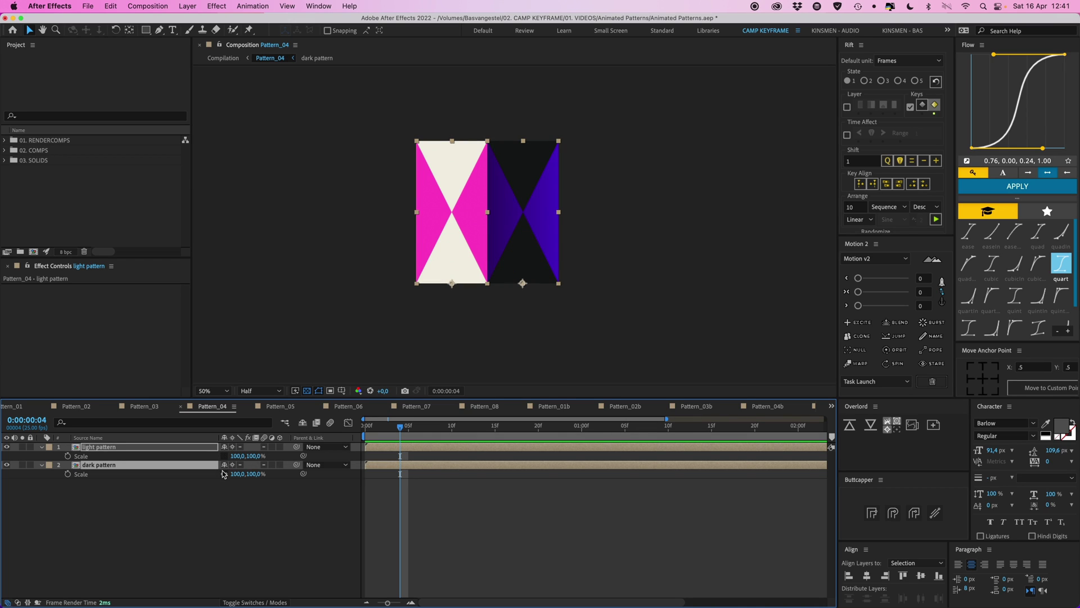
- Set both precomps' vertical scale to 50% and add Scale keyframes at 0:00:00:04
{"action": "mouse_move", "coordinate": [237, 475]}
{"action": "left_mouse_down"}
{"action": "mouse_move", "coordinate": [225, 477]}
{"action": "mouse_move", "coordinate": [250, 480]}
{"action": "mouse_move", "coordinate": [223, 477]}
{"action": "left_mouse_up"}
{"action": "key", "text": "super+z"}
{"action": "key", "text": "super+z"}
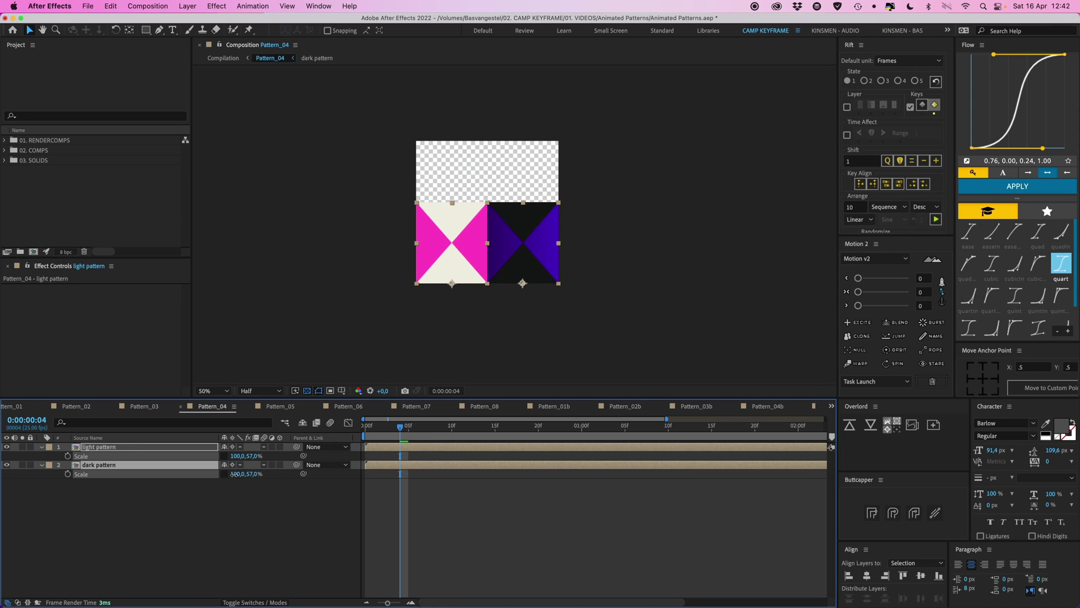
{"action": "left_click", "coordinate": [250, 474]}
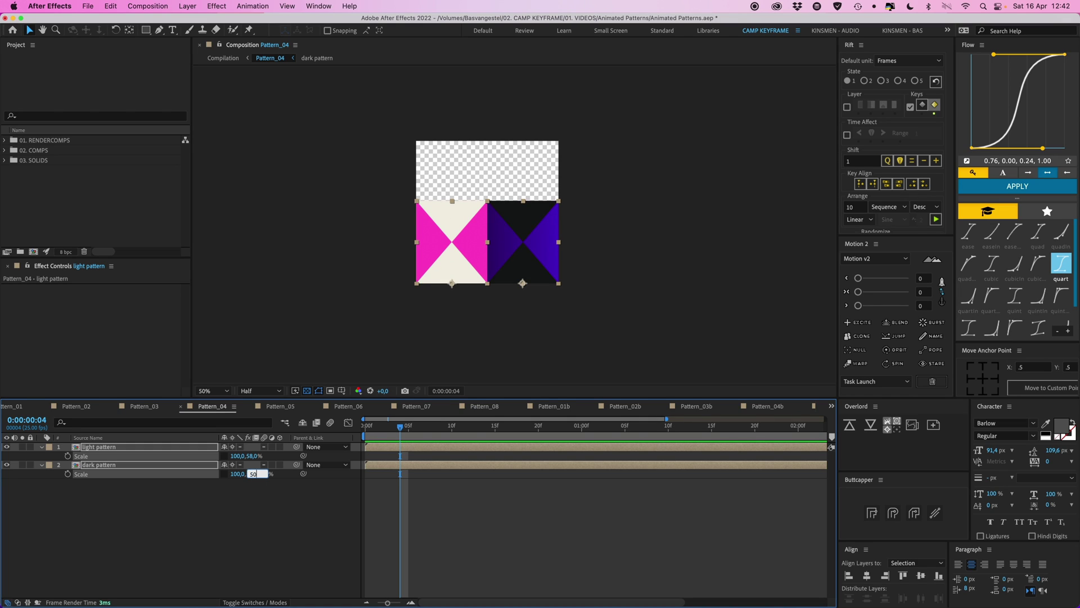
{"action": "type", "text": "50"}
{"action": "key", "text": "Return"}
{"action": "left_click", "coordinate": [67, 456]}
{"action": "left_click", "coordinate": [67, 474]}
- Keyframe both precomps' vertical scale at 0% on the first frame
{"action": "key", "text": "Page_Up"}
{"action": "key", "text": "Page_Up"}
{"action": "key", "text": "Page_Up"}
{"action": "key", "text": "Page_Up"}
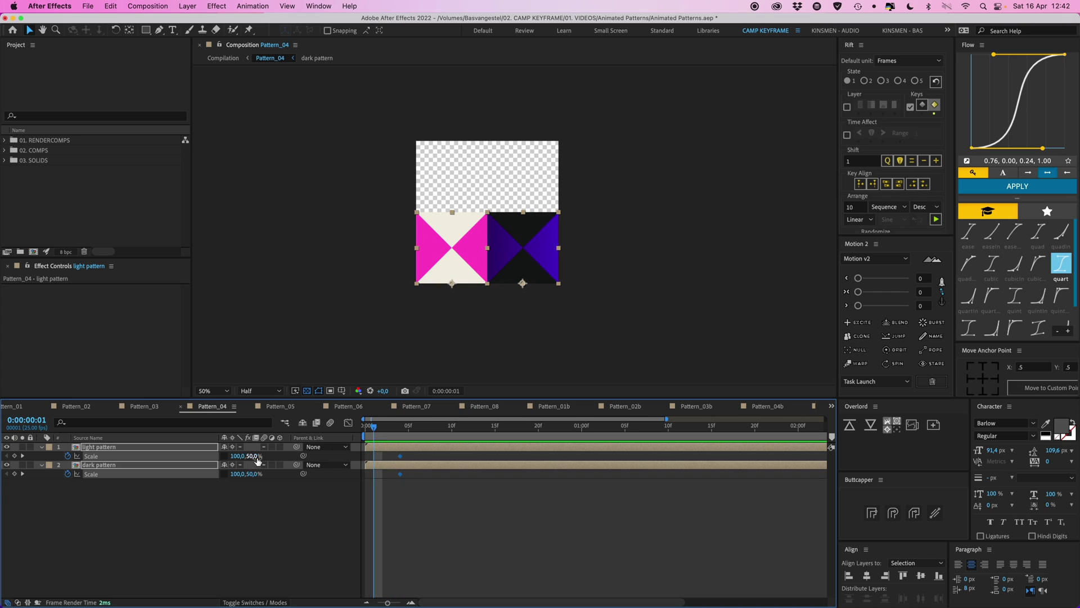
{"action": "left_click", "coordinate": [252, 456]}
{"action": "type", "text": "0"}
{"action": "key", "text": "Return"}
- Shift both 50% Scale keyframes to 0:00:00:20 and preview the growth
{"action": "key", "text": "shift+Page_Down"}
{"action": "key", "text": "shift+Page_Down"}
{"action": "left_click_drag", "start_coordinate": [394, 452], "coordinate": [538, 474]}
{"action": "key", "text": "space"}
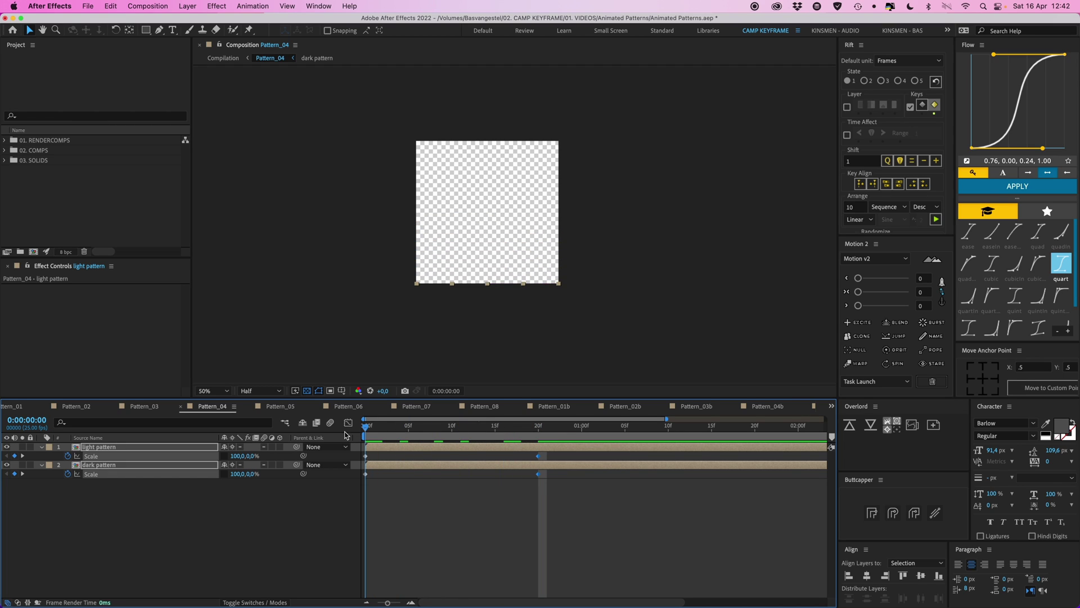
{"action": "key", "text": "space"}
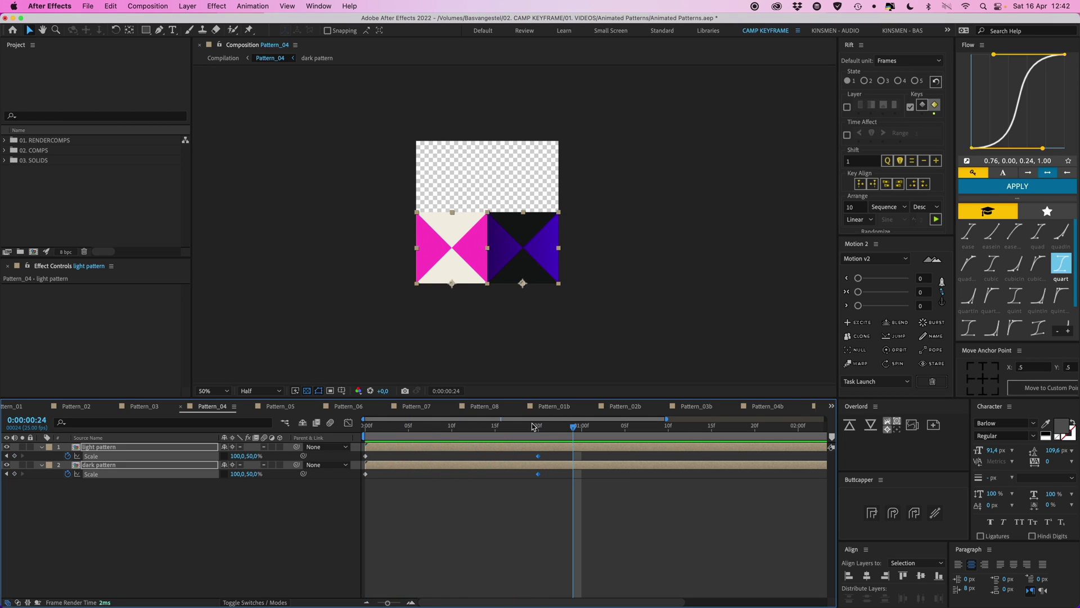
{"action": "left_click", "coordinate": [541, 429]}
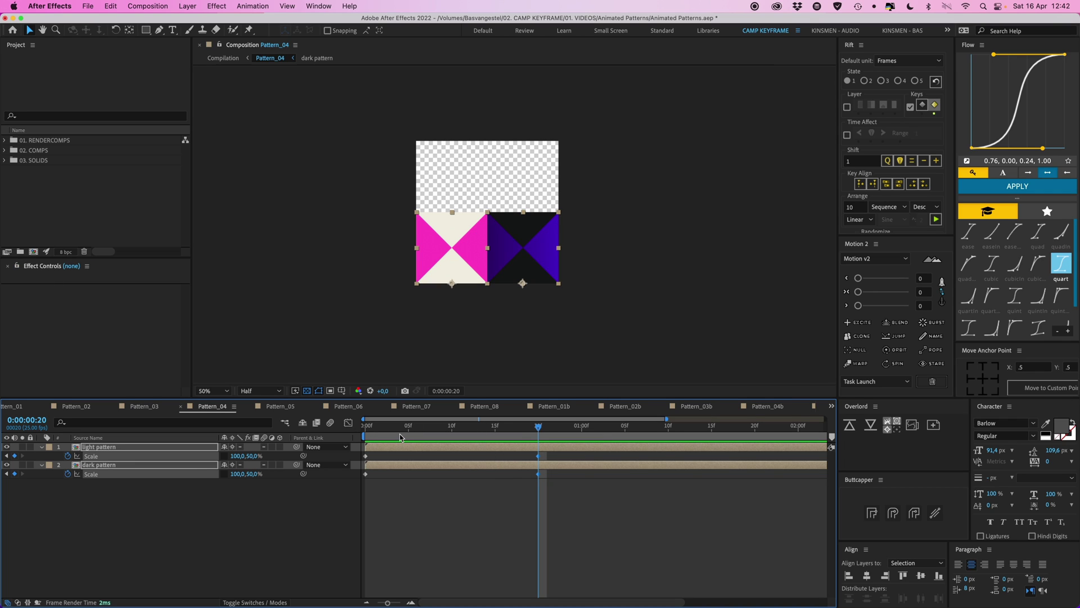
{"action": "key", "text": "space"}
- Apply the 0.76, 0.00, 0.24, 1.00 easing curve to all Scale keyframes of both precomps and preview
{"action": "left_click_drag", "start_coordinate": [552, 453], "coordinate": [315, 511]}
{"action": "left_click", "coordinate": [1029, 188]}
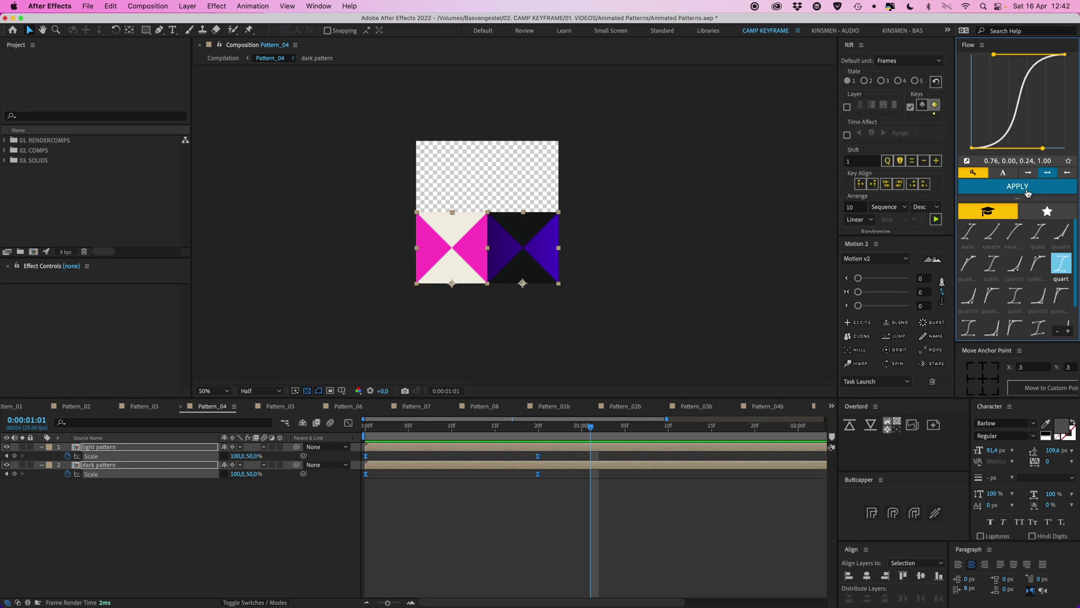
{"action": "scroll", "coordinate": [535, 530], "scroll_direction": "down", "scroll_amount": 3}
{"action": "key", "text": "j"}
{"action": "key", "text": "space"}
- Set the vertical scale of light pattern and dark pattern to 100% at 0:00:01:15
{"action": "left_click", "coordinate": [260, 478]}
{"action": "left_click", "coordinate": [254, 455]}
{"action": "type", "text": "100"}
{"action": "left_click", "coordinate": [254, 474]}
{"action": "type", "text": "10"}
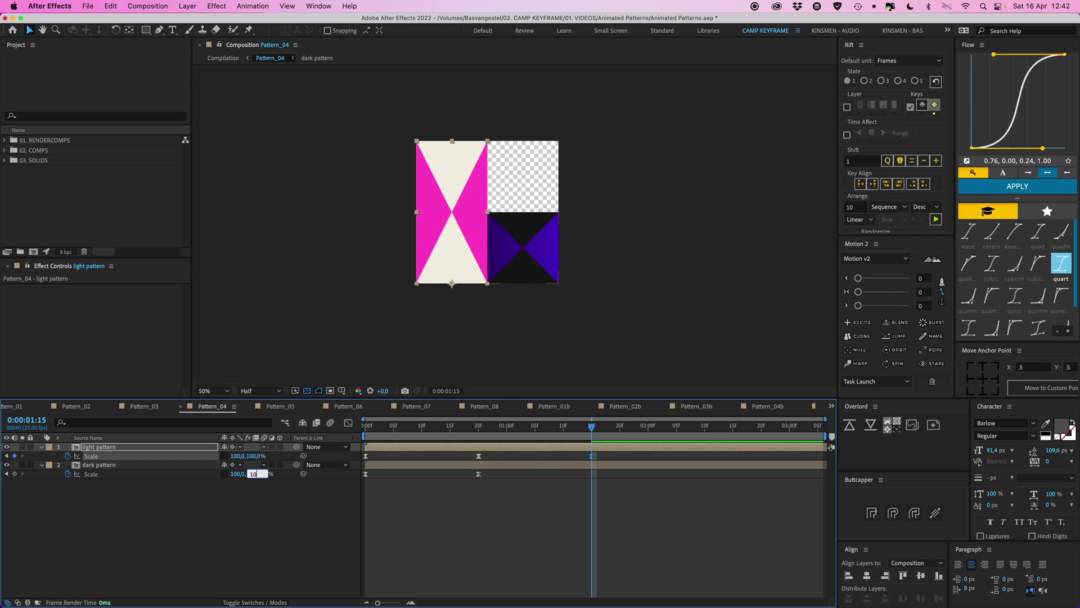
{"action": "type", "text": "0"}
{"action": "key", "text": "Return"}
- Apply the 0.76, 0.00, 0.24, 1.00 easing curve to the Scale keyframes at 0:00:01:15 and play from the start
{"action": "left_click_drag", "start_coordinate": [613, 482], "coordinate": [592, 434]}
{"action": "left_click", "coordinate": [1025, 185]}
{"action": "left_click", "coordinate": [367, 429]}
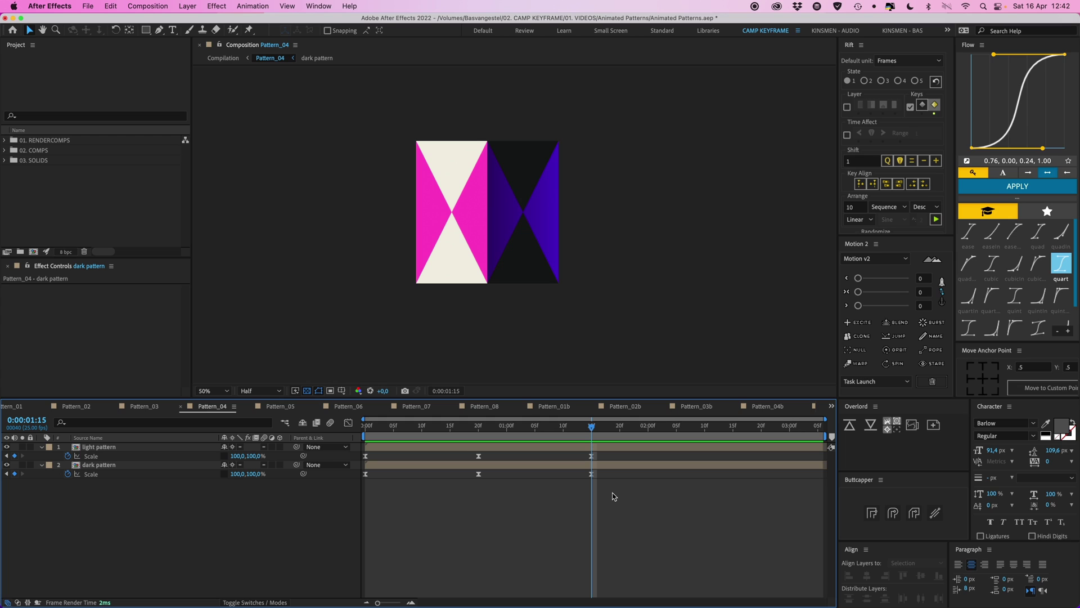
- Examine in Pattern_04b how the upper layers' scaling and anchor points take over around 0:00:01:15
{"action": "left_click", "coordinate": [463, 215]}
{"action": "left_click", "coordinate": [529, 214], "text": "shift"}
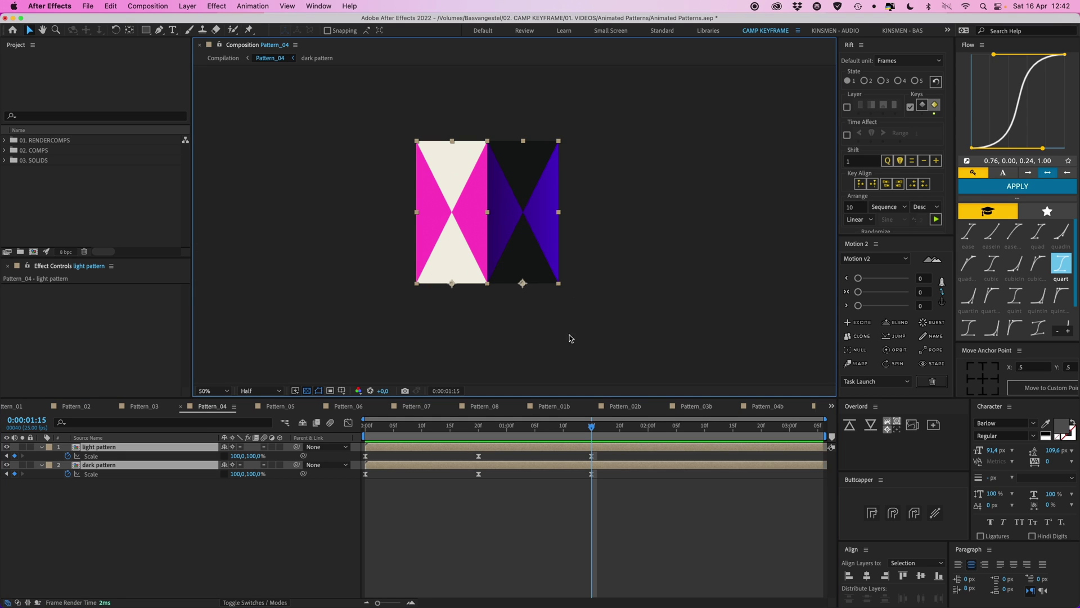
{"action": "left_click", "coordinate": [768, 407]}
{"action": "left_click_drag", "start_coordinate": [478, 429], "coordinate": [470, 430]}
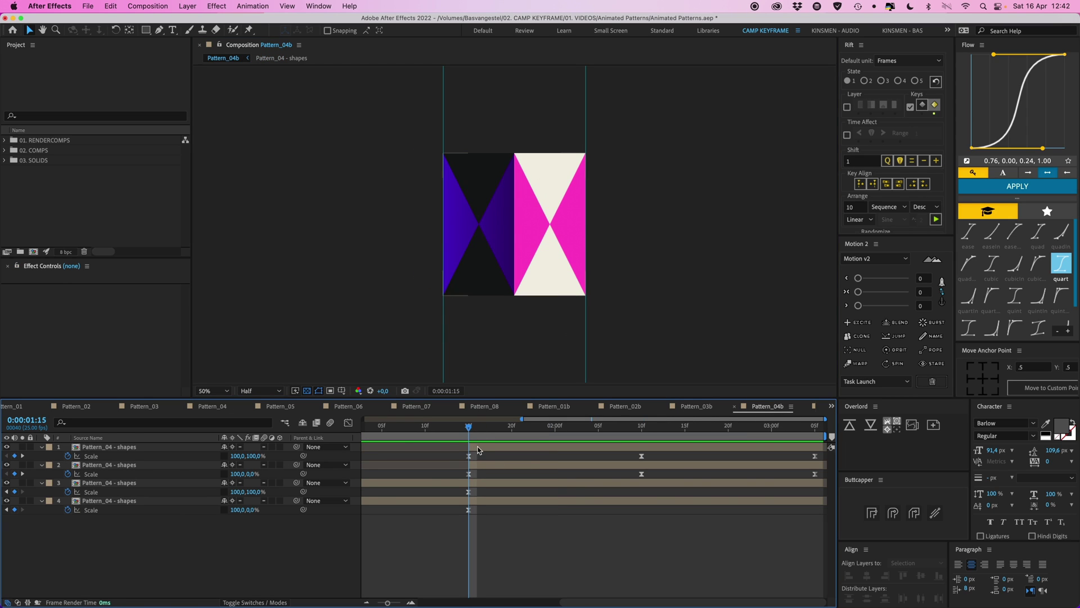
{"action": "left_click", "coordinate": [483, 447]}
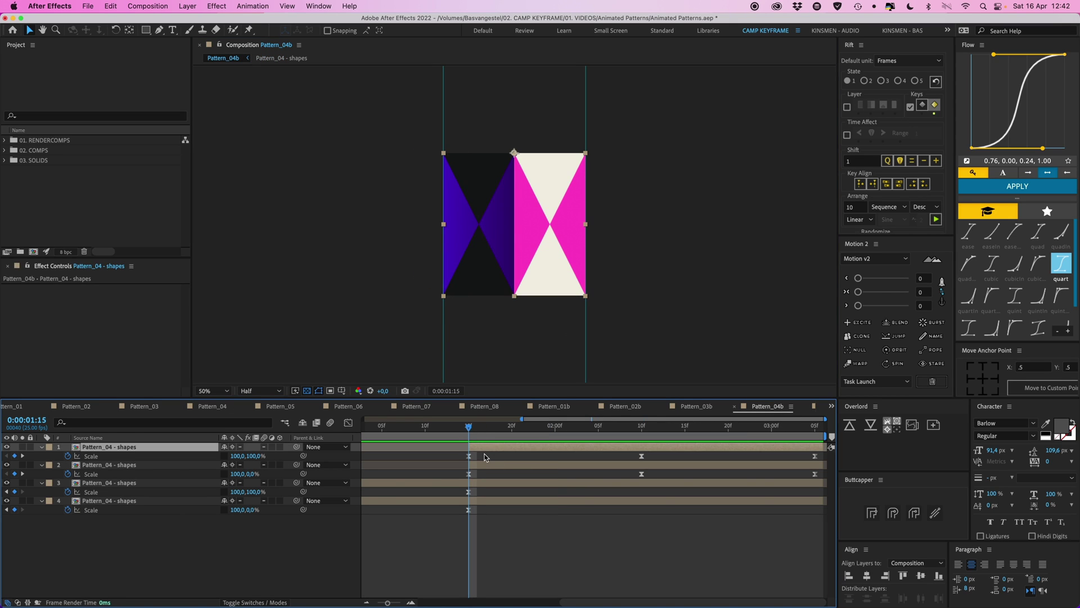
{"action": "left_click", "coordinate": [475, 486]}
{"action": "mouse_move", "coordinate": [468, 427]}
{"action": "left_mouse_down"}
{"action": "mouse_move", "coordinate": [407, 430]}
{"action": "mouse_move", "coordinate": [459, 433]}
{"action": "left_mouse_up"}
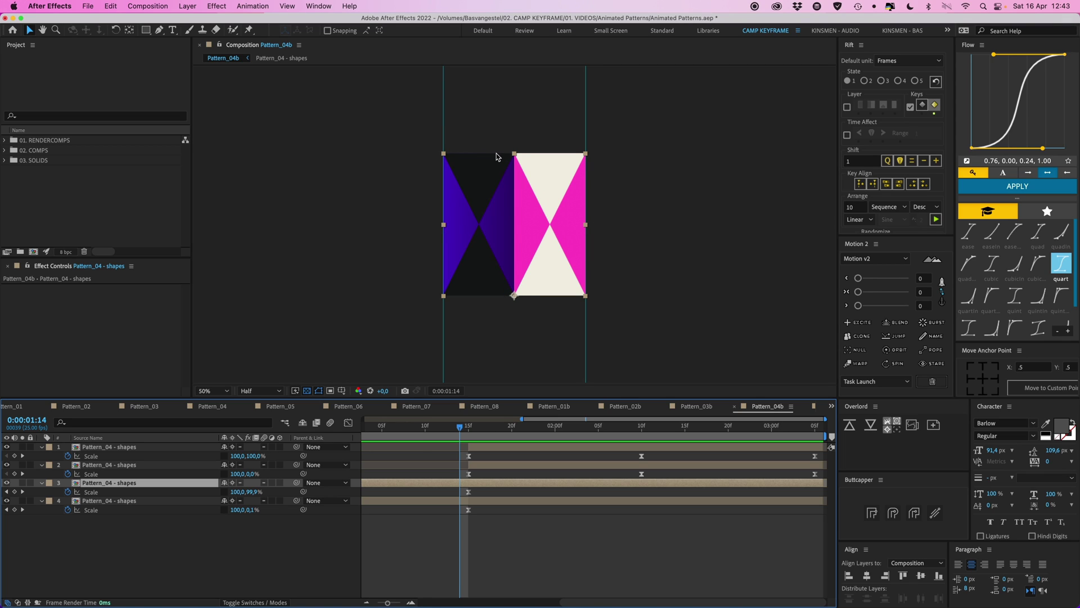
{"action": "left_click", "coordinate": [513, 464]}
{"action": "left_click", "coordinate": [513, 447], "text": "shift"}
{"action": "key", "text": "Page_Down"}
{"action": "key", "text": "Page_Down"}
{"action": "key", "text": "Page_Down"}
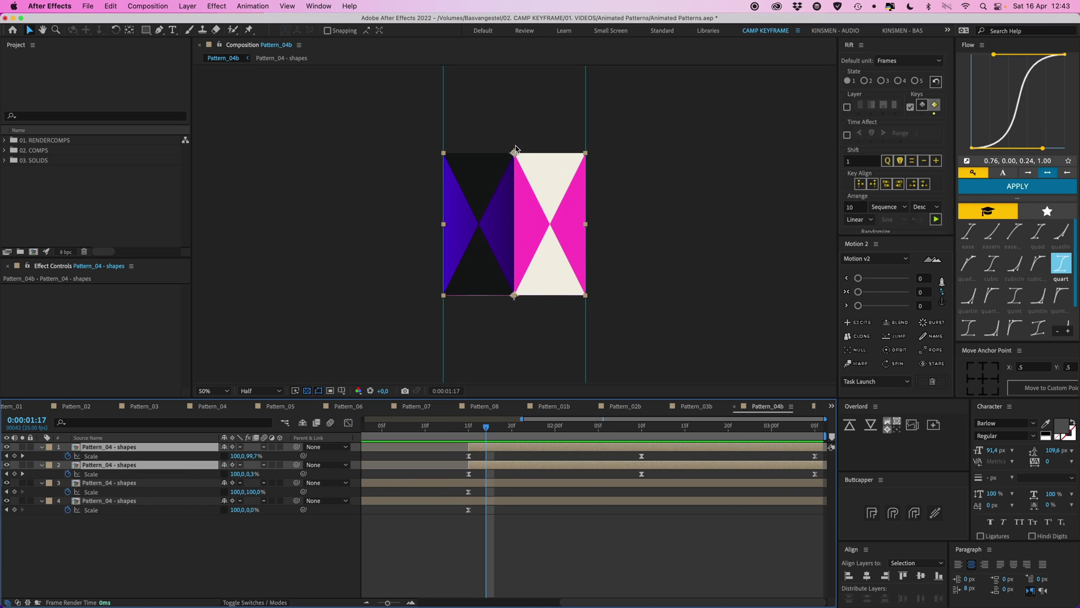
- Duplicate the light pattern and dark pattern layers in the Pattern_04 composition
{"action": "left_click", "coordinate": [189, 406]}
{"action": "left_click", "coordinate": [524, 465]}
{"action": "left_click", "coordinate": [524, 448], "text": "shift"}
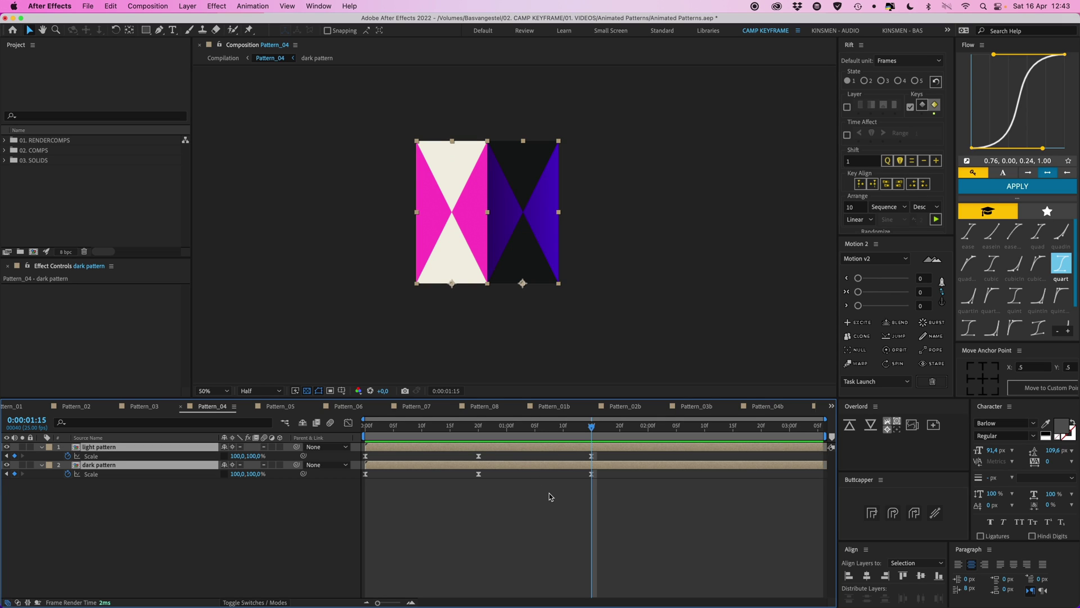
{"action": "key", "text": "super+d"}
{"action": "key", "text": "alt+bracketleft"}
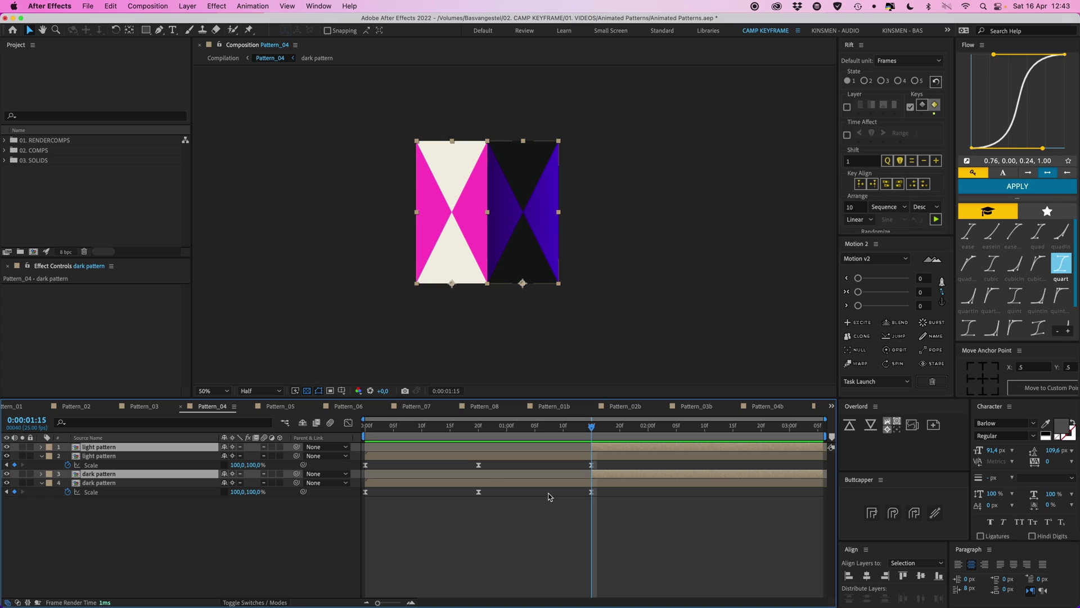
{"action": "key", "text": "super+z"}
{"action": "key", "text": "bracketleft"}
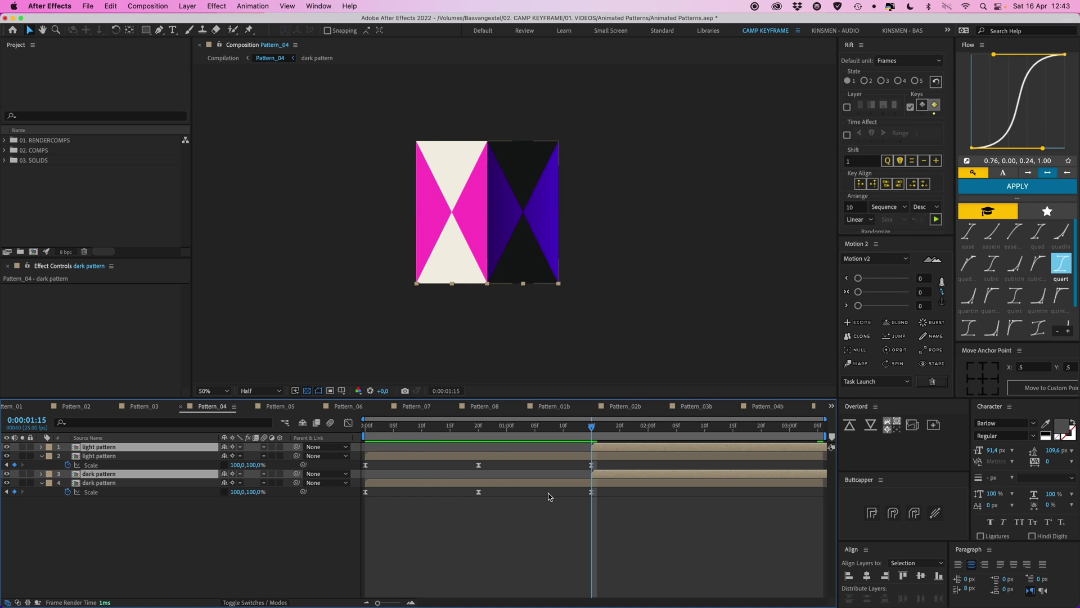
{"action": "key", "text": "super+z"}
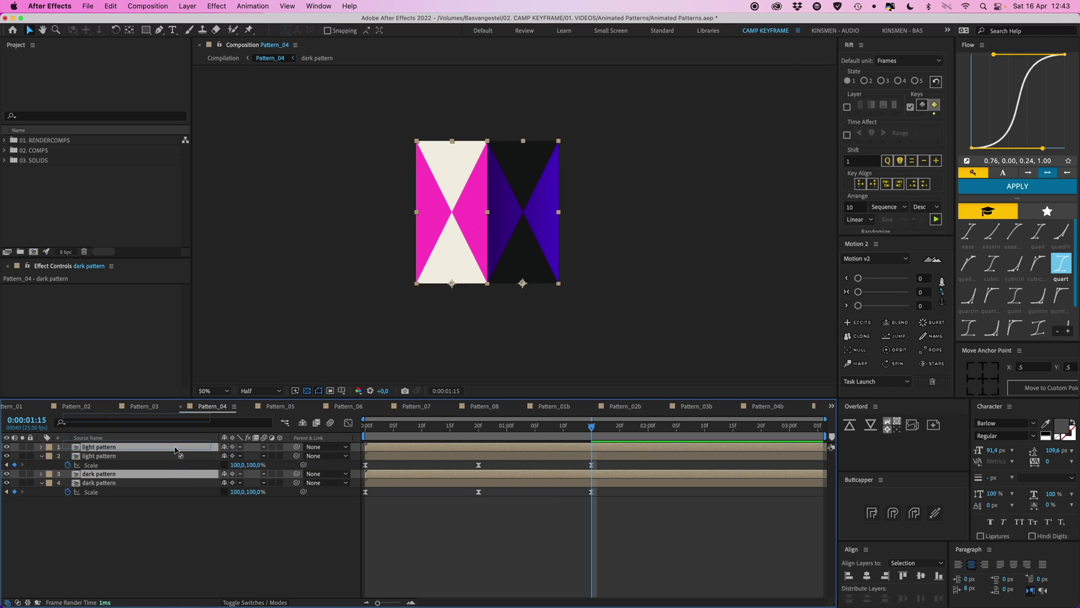
- Stack the dark pattern duplicate directly under the light pattern duplicate and delete both duplicates' Scale keyframes before 0:00:01:15
{"action": "left_click_drag", "start_coordinate": [116, 473], "coordinate": [149, 454]}
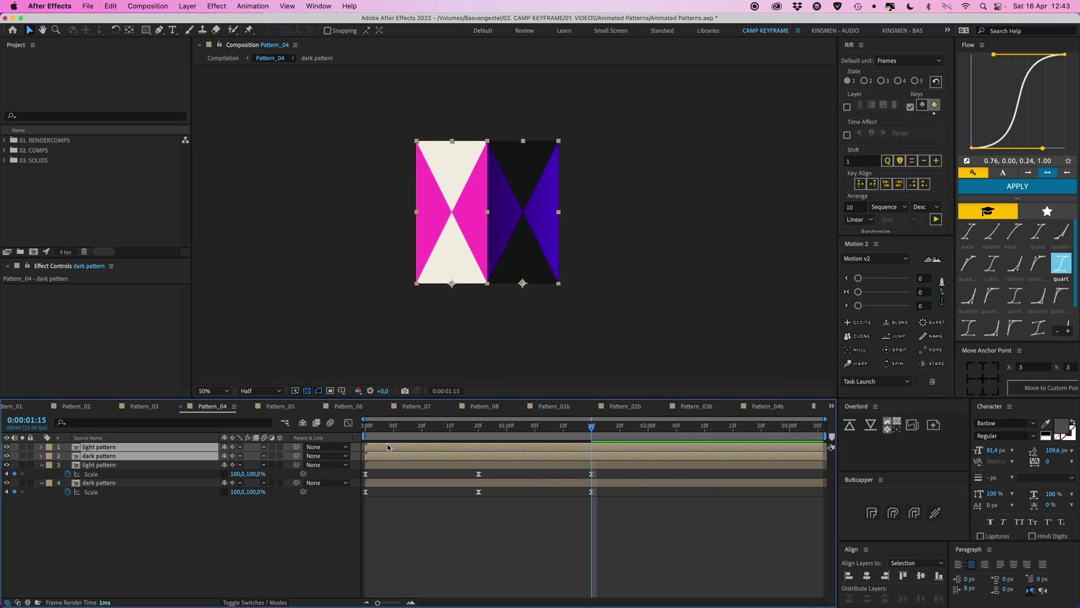
{"action": "key", "text": "s"}
{"action": "left_click_drag", "start_coordinate": [614, 454], "coordinate": [359, 478]}
{"action": "key", "text": "Delete"}
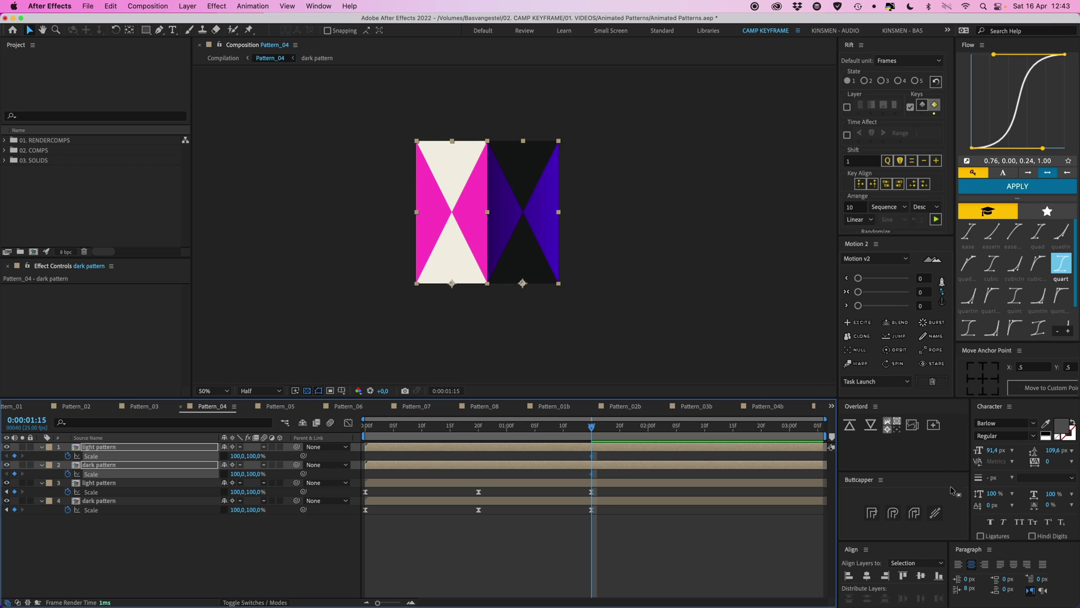
- Move both duplicates' anchor points to the top centre and set their vertical scale to 50% at 0:00:02:10
{"action": "left_click", "coordinate": [982, 366]}
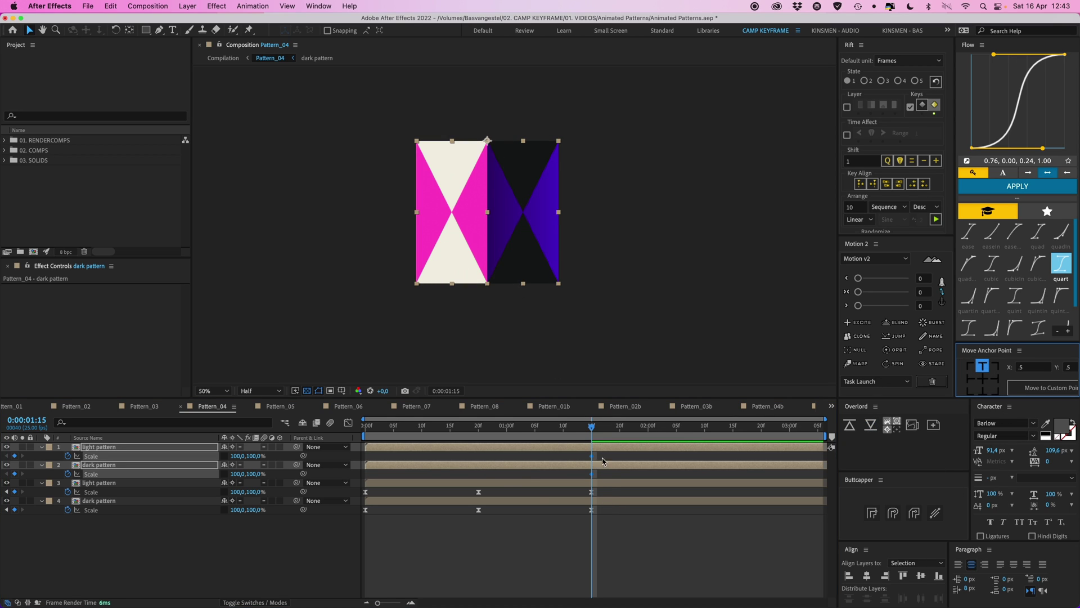
{"action": "key", "text": "space"}
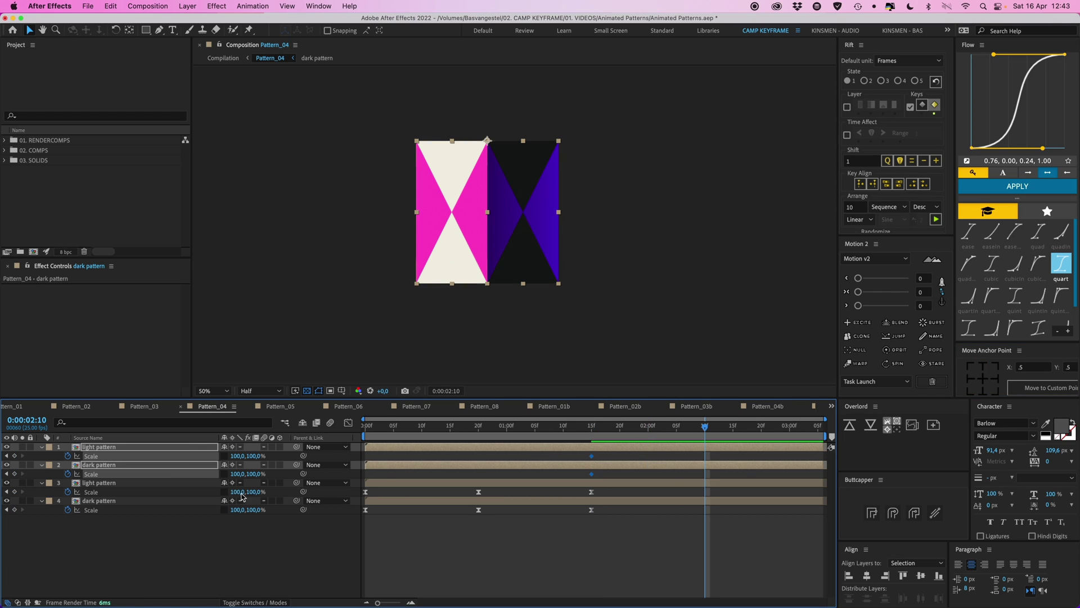
{"action": "left_click", "coordinate": [254, 456]}
{"action": "type", "text": "50"}
{"action": "key", "text": "Return"}
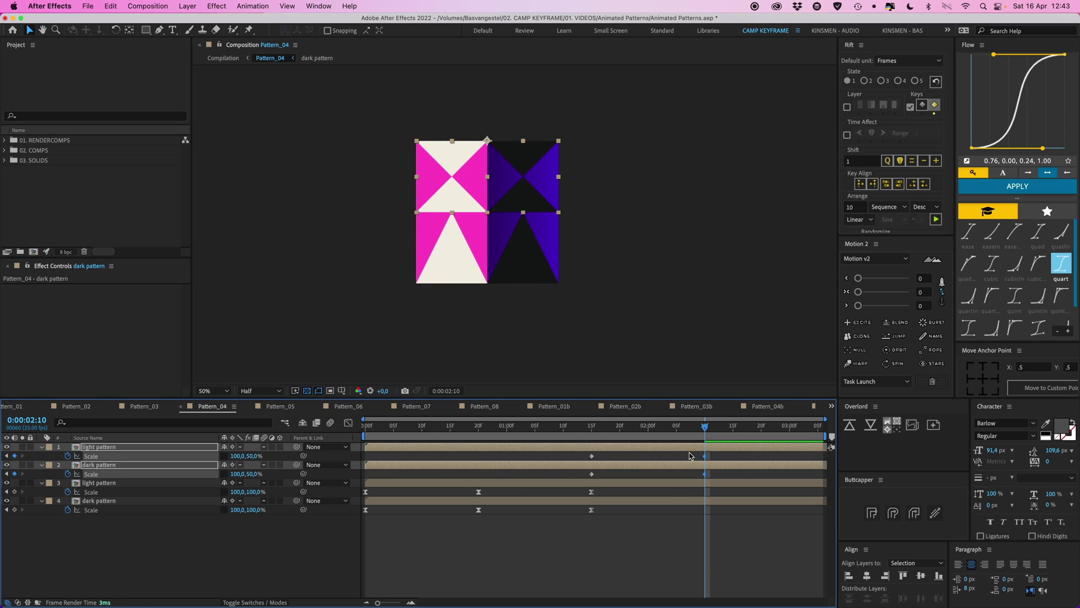
- Set both duplicates' vertical scale to 0% at 0:00:03:05 and ease their Scale keyframes with the 0.76, 0.00, 0.24, 1.00 curve
{"action": "key", "text": "space"}
{"action": "left_click", "coordinate": [251, 455]}
{"action": "type", "text": "0"}
{"action": "key", "text": "Return"}
{"action": "left_click_drag", "start_coordinate": [556, 462], "coordinate": [833, 482]}
{"action": "left_click", "coordinate": [1010, 186]}
{"action": "left_click", "coordinate": [613, 555]}
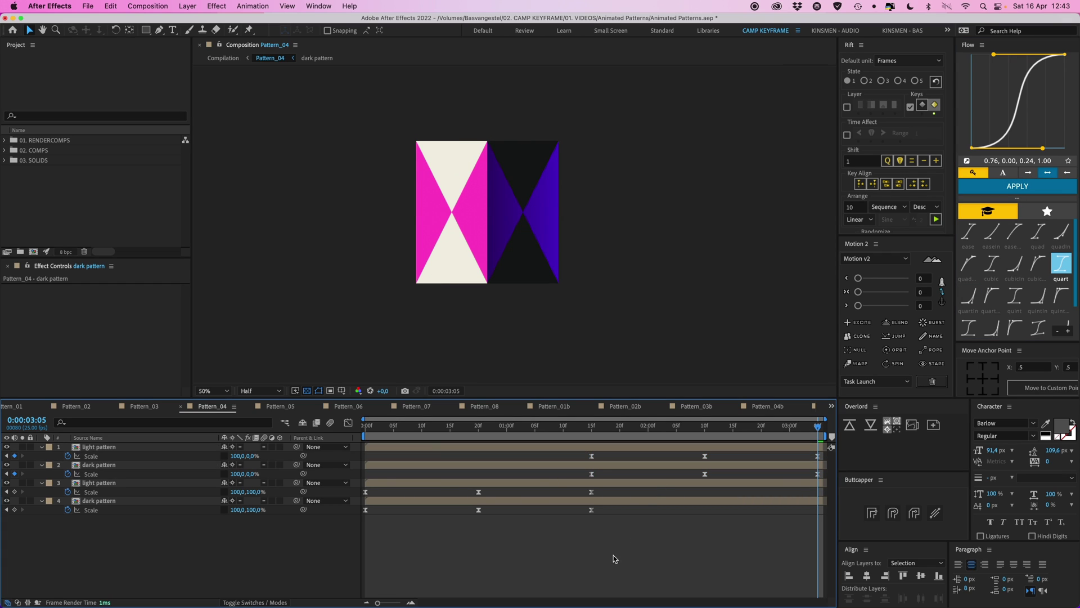
- Trim the original light pattern and dark pattern layers so they end at 0:00:01:15, and play from the start
{"action": "left_click_drag", "start_coordinate": [591, 433], "coordinate": [678, 432]}
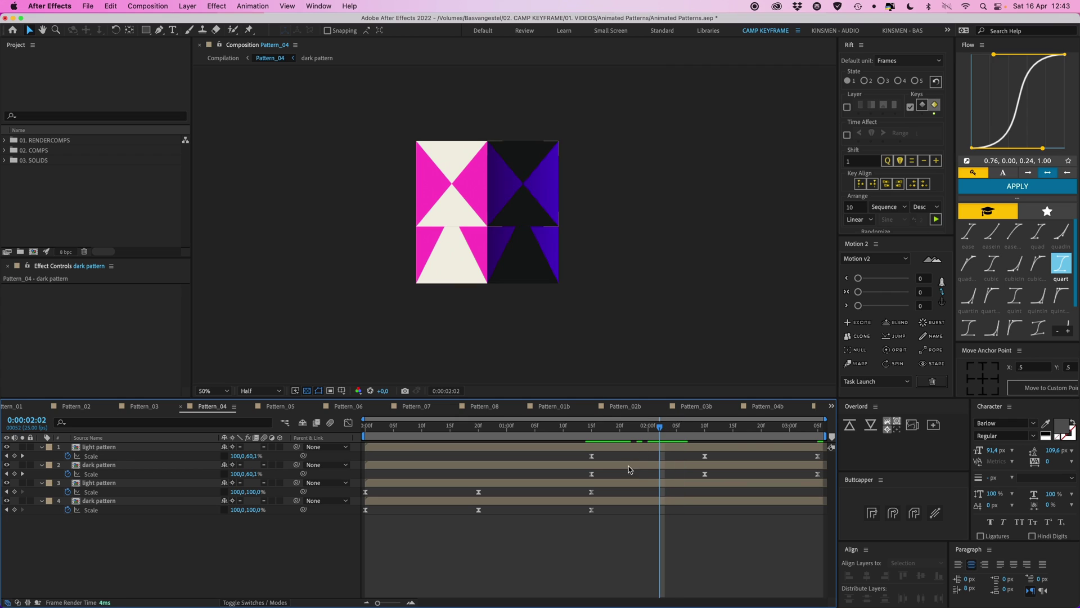
{"action": "left_click", "coordinate": [623, 483]}
{"action": "left_click", "coordinate": [624, 501], "text": "shift"}
{"action": "left_click", "coordinate": [592, 432]}
{"action": "key", "text": "Page_Up"}
{"action": "key", "text": "alt+bracketright"}
{"action": "key", "text": "Home"}
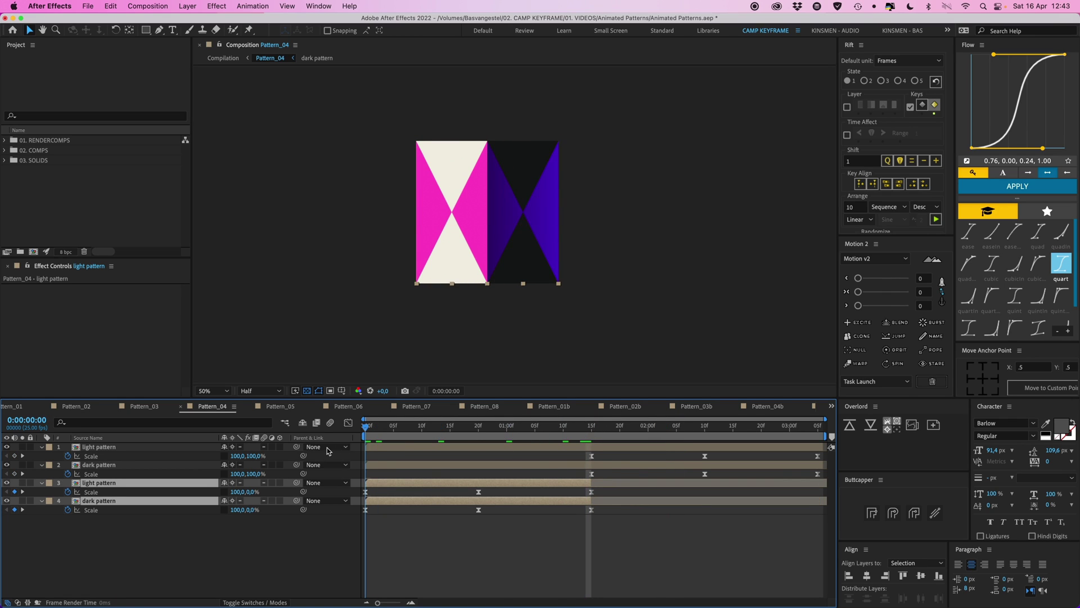
{"action": "key", "text": "space"}
- Trim the two upper duplicate layers so they start at 0:00:01:15, and preview the handover
{"action": "left_click", "coordinate": [588, 447]}
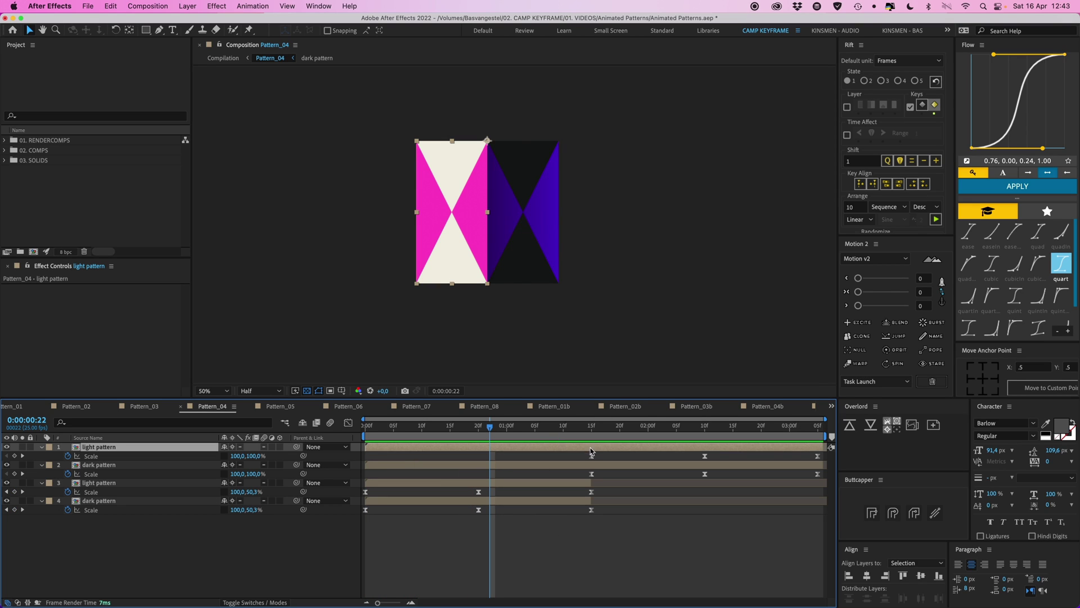
{"action": "left_click", "coordinate": [591, 465], "text": "shift"}
{"action": "left_click", "coordinate": [592, 426]}
{"action": "key", "text": "Page_Down"}
{"action": "key", "text": "alt+bracketleft"}
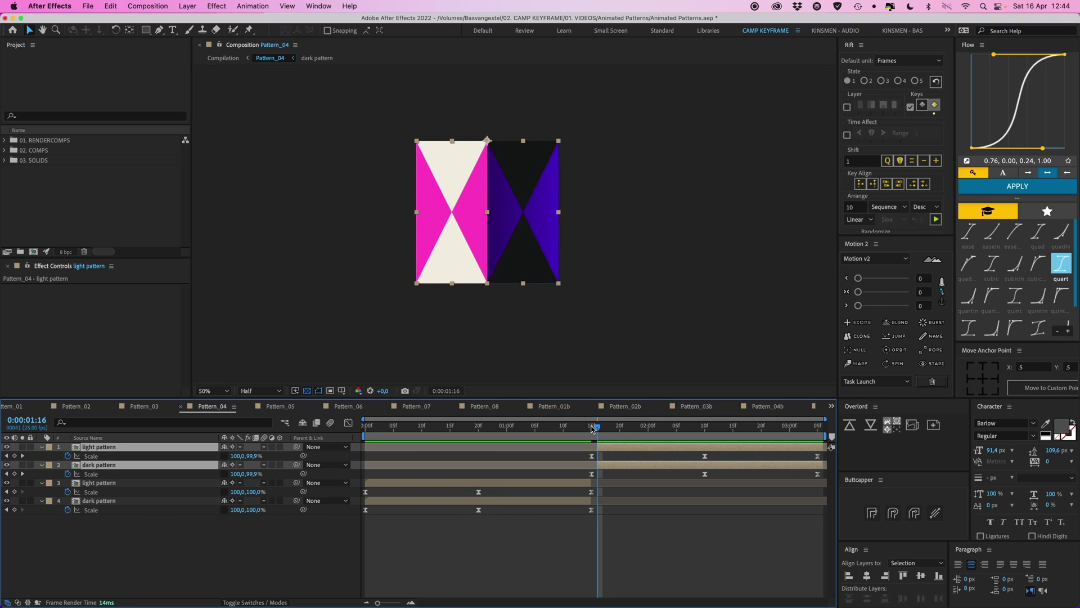
{"action": "left_click_drag", "start_coordinate": [597, 447], "coordinate": [362, 442]}
{"action": "left_click", "coordinate": [458, 521]}
{"action": "key", "text": "space"}
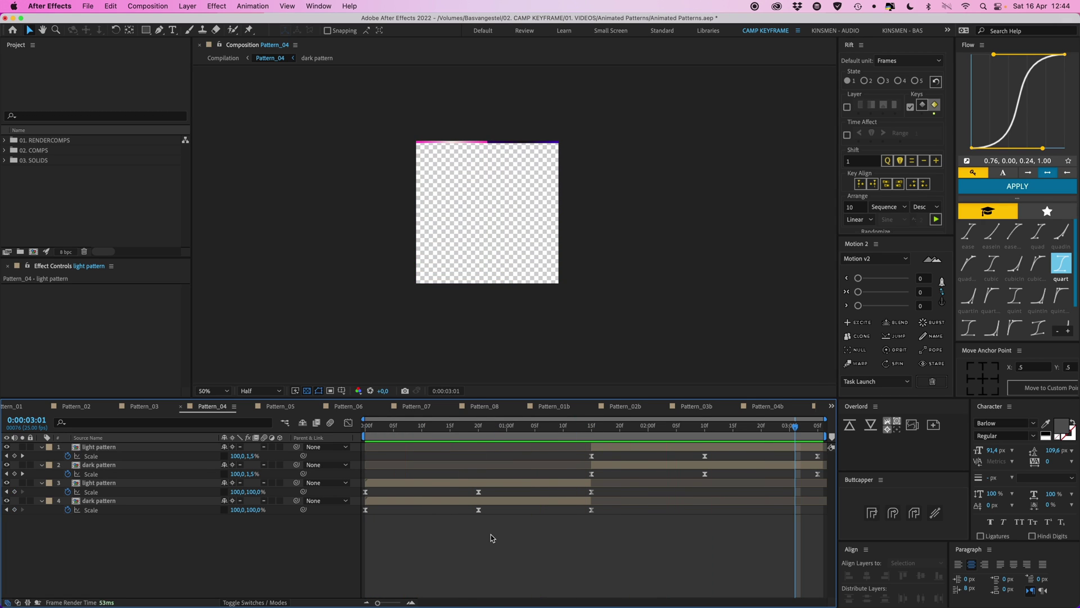
- Apply the 0.76, 0.00, 0.24, 1.00 easing curve to the Scale keyframes of all four layers and preview
{"action": "left_click_drag", "start_coordinate": [353, 521], "coordinate": [827, 462]}
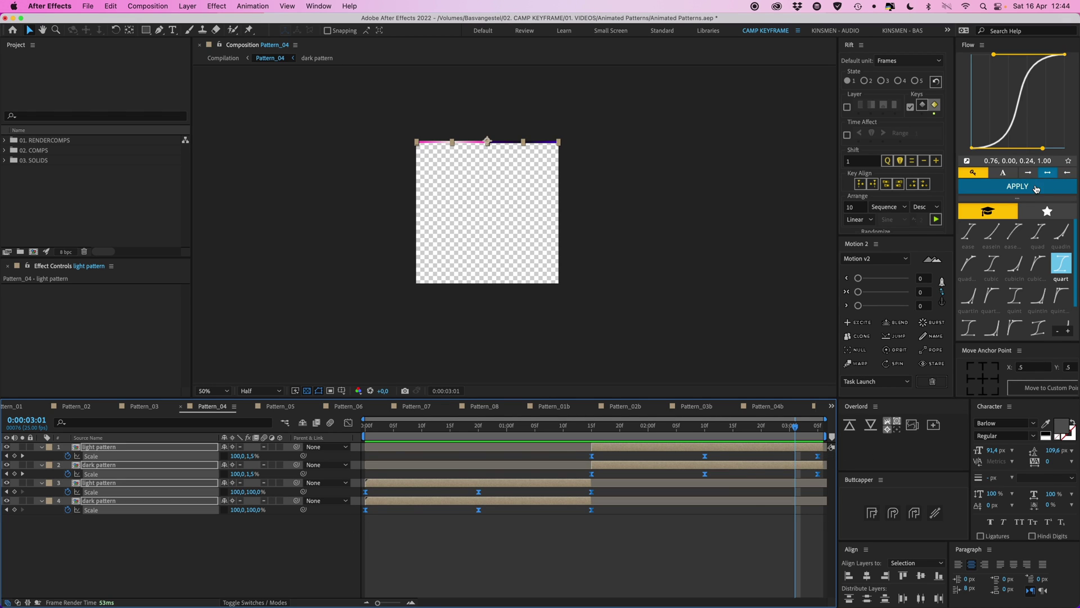
{"action": "left_click", "coordinate": [484, 427]}
{"action": "key", "text": "space"}
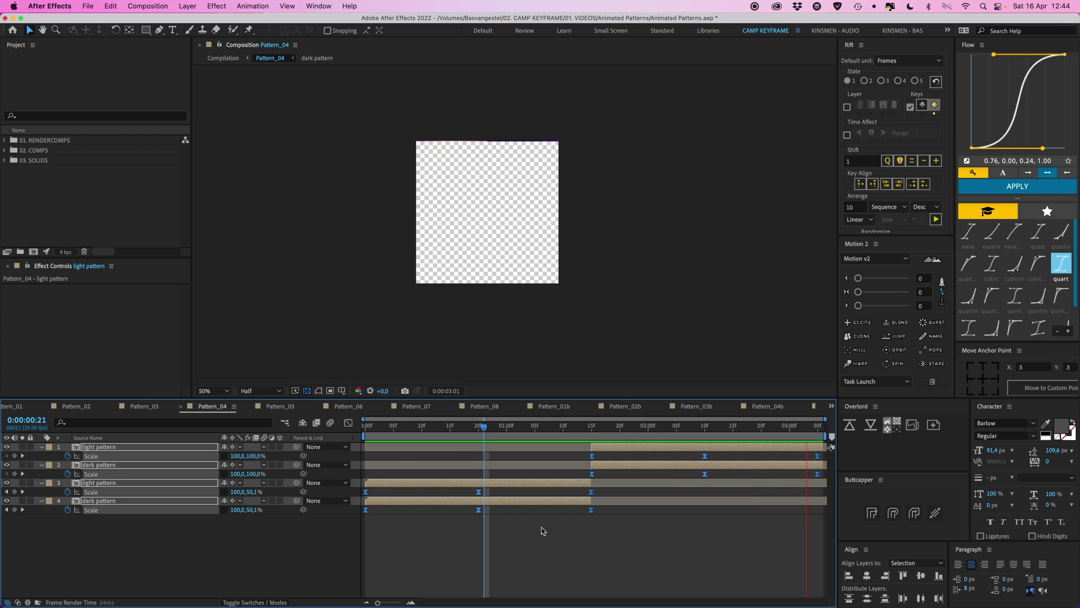
{"action": "key", "text": "space"}
{"action": "left_click_drag", "start_coordinate": [525, 428], "coordinate": [638, 436]}
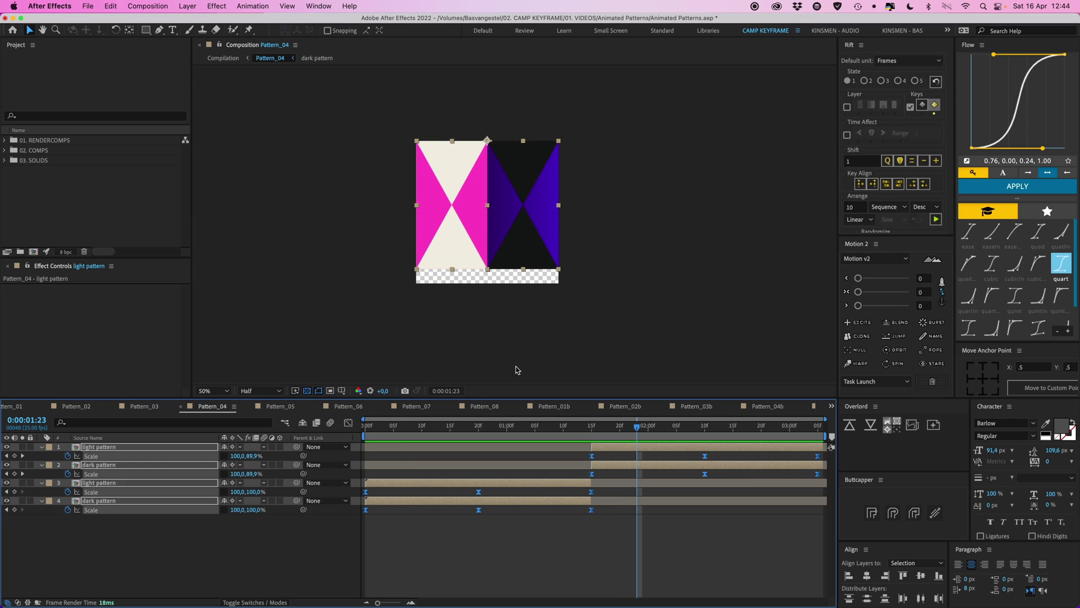
- Duplicate all four layers, send the copies to the bottom of the stack and shift them to begin at 0:00:01:15
{"action": "key", "text": "u"}
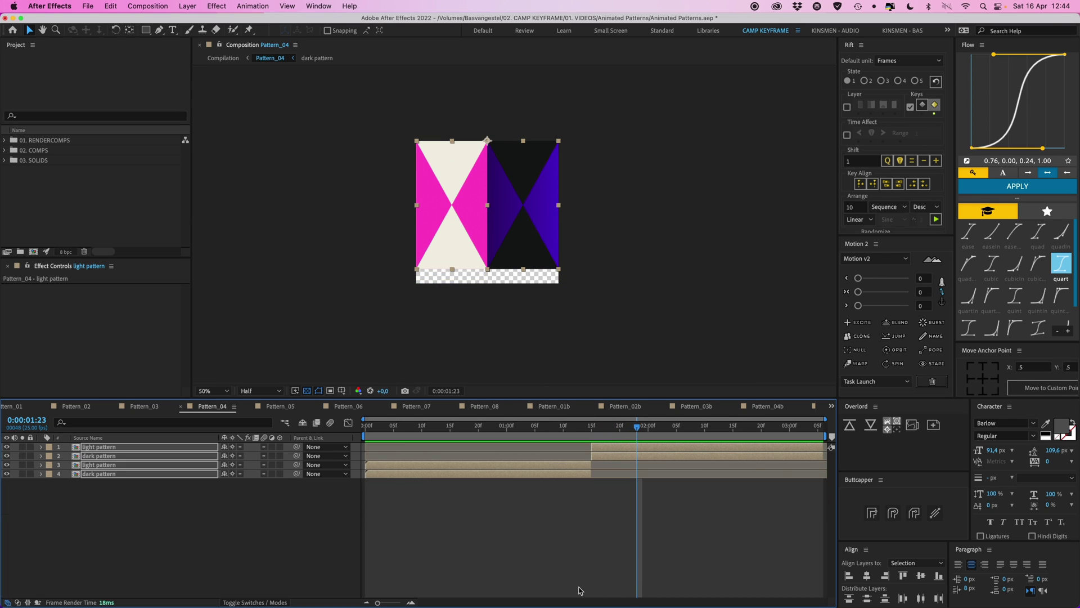
{"action": "key", "text": "super+d"}
{"action": "key", "text": "super+shift+bracketleft"}
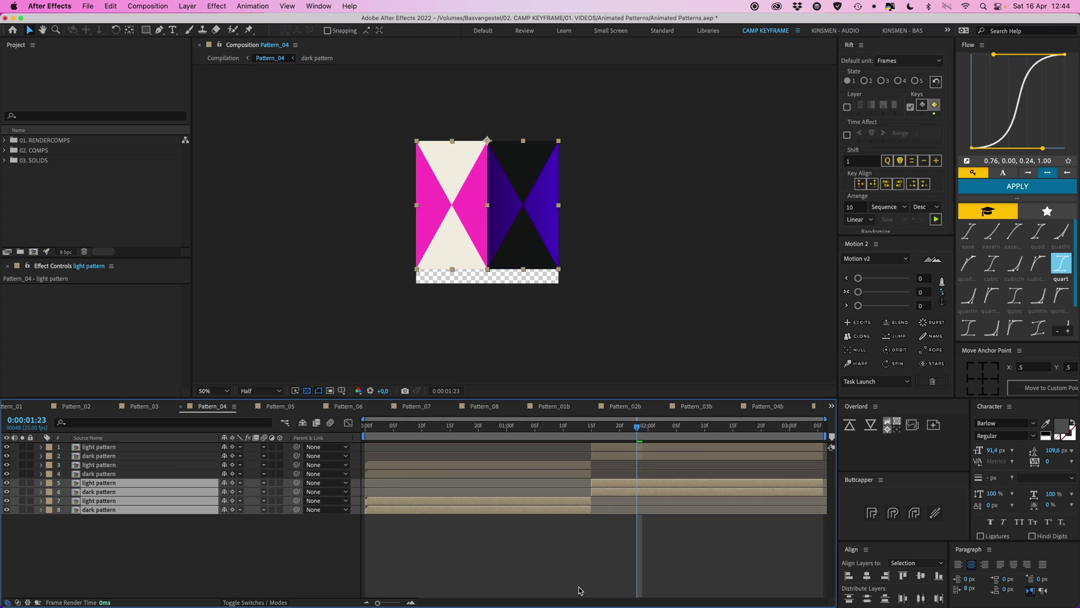
{"action": "left_click_drag", "start_coordinate": [410, 505], "coordinate": [638, 501]}
{"action": "left_click_drag", "start_coordinate": [592, 431], "coordinate": [566, 435]}
{"action": "key", "text": "space"}
{"action": "key", "text": "space"}
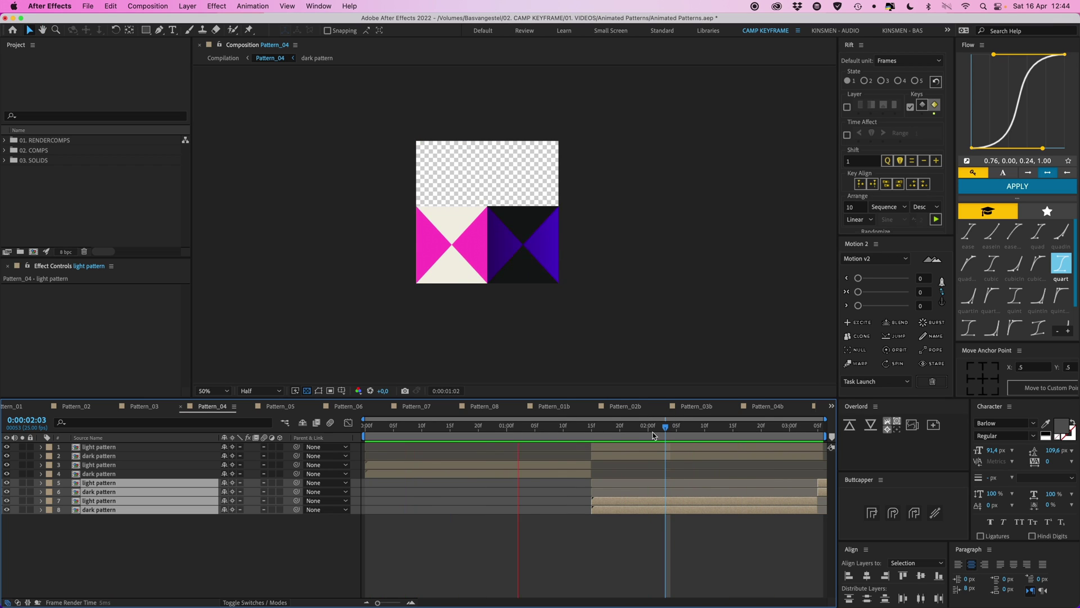
- Move the copied pair that shrinks toward the top to the start of the timeline and to the bottom of the stack
{"action": "left_click", "coordinate": [822, 484]}
{"action": "left_click", "coordinate": [823, 491], "text": "shift"}
{"action": "left_click_drag", "start_coordinate": [823, 491], "coordinate": [375, 495]}
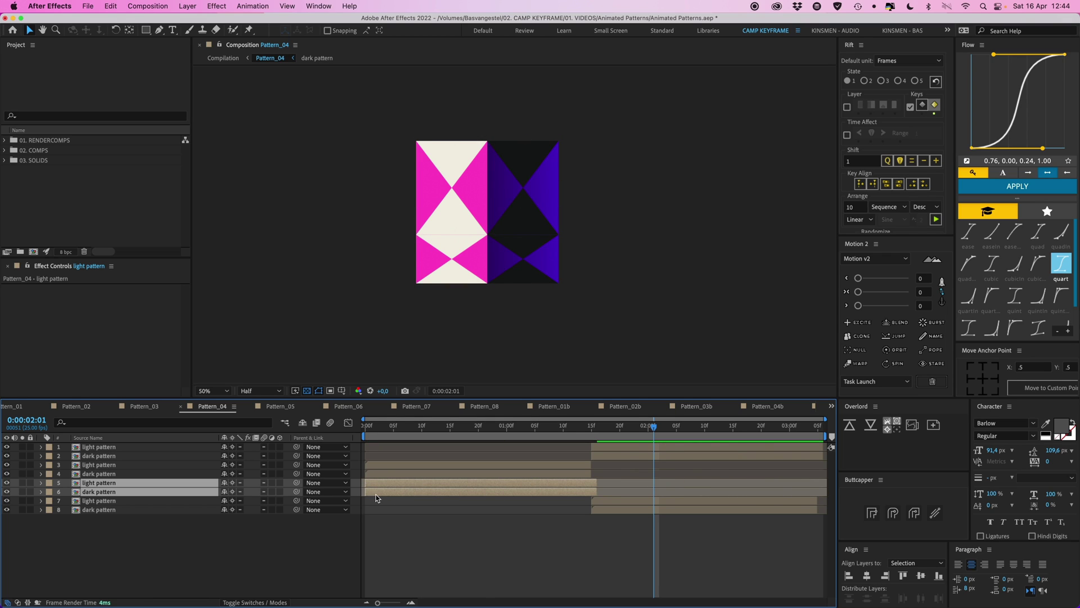
{"action": "key", "text": "super+bracketleft"}
{"action": "key", "text": "super+bracketleft"}
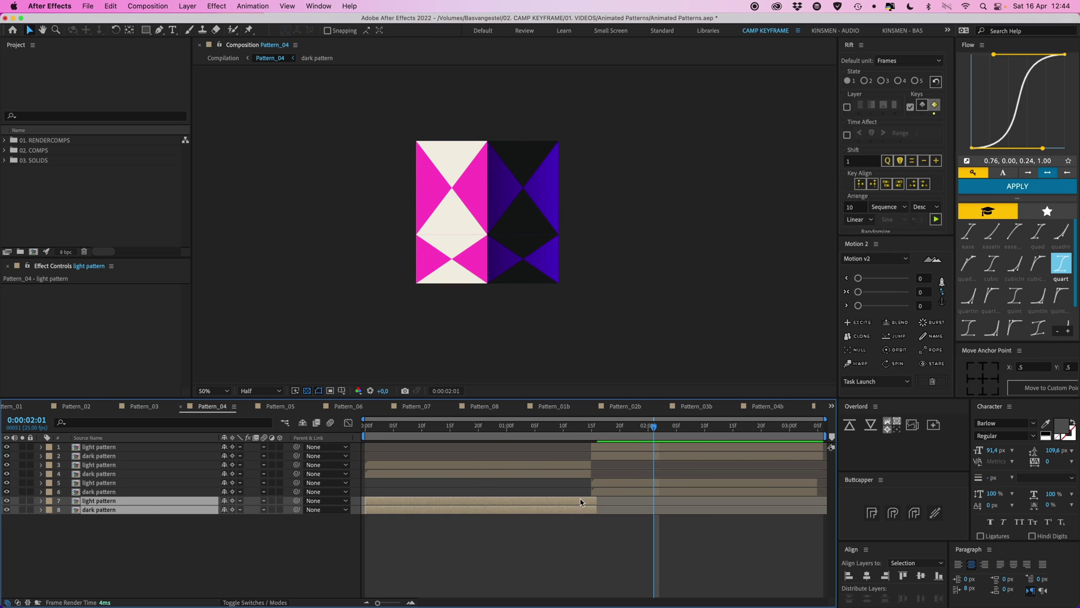
- Extend the second-half copies to the end of the composition, trim the first-half copies to 0:00:01:15, and preview
{"action": "left_click_drag", "start_coordinate": [811, 487], "coordinate": [816, 491]}
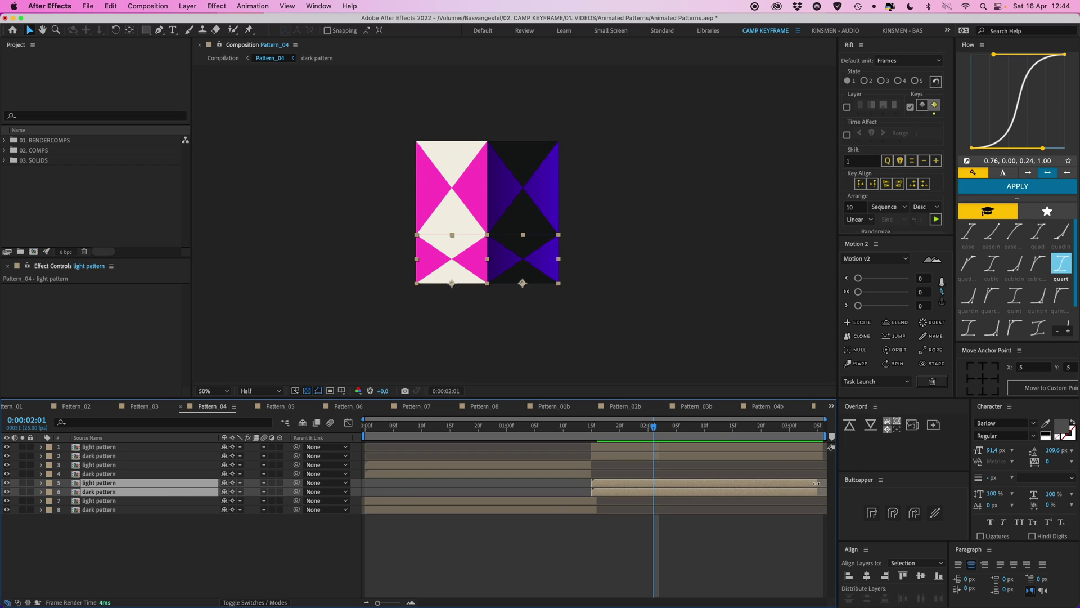
{"action": "left_click_drag", "start_coordinate": [603, 501], "coordinate": [589, 511]}
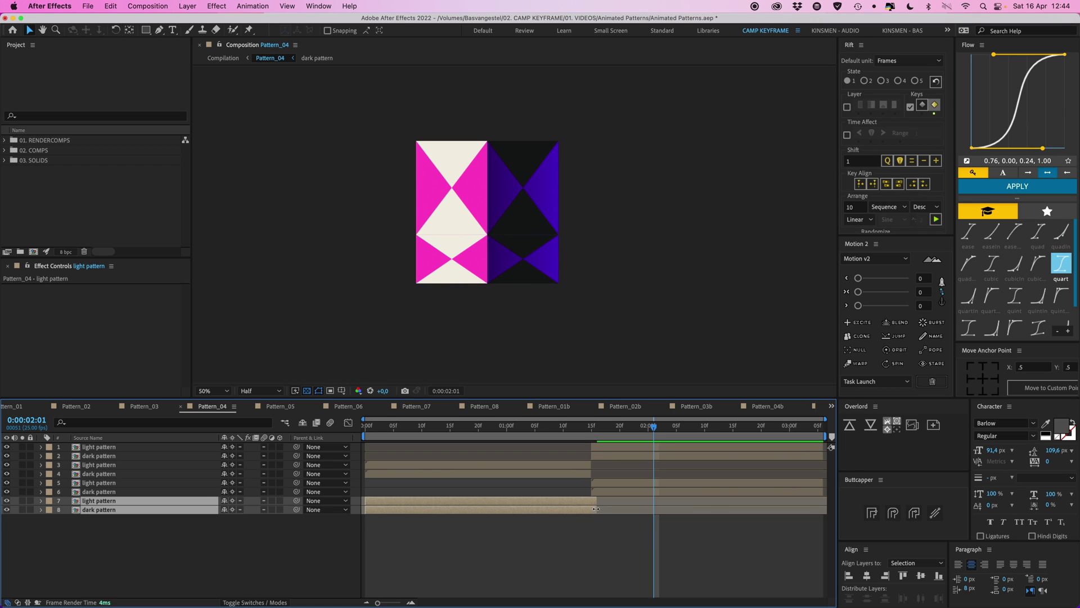
{"action": "key", "text": "Home"}
{"action": "key", "text": "space"}
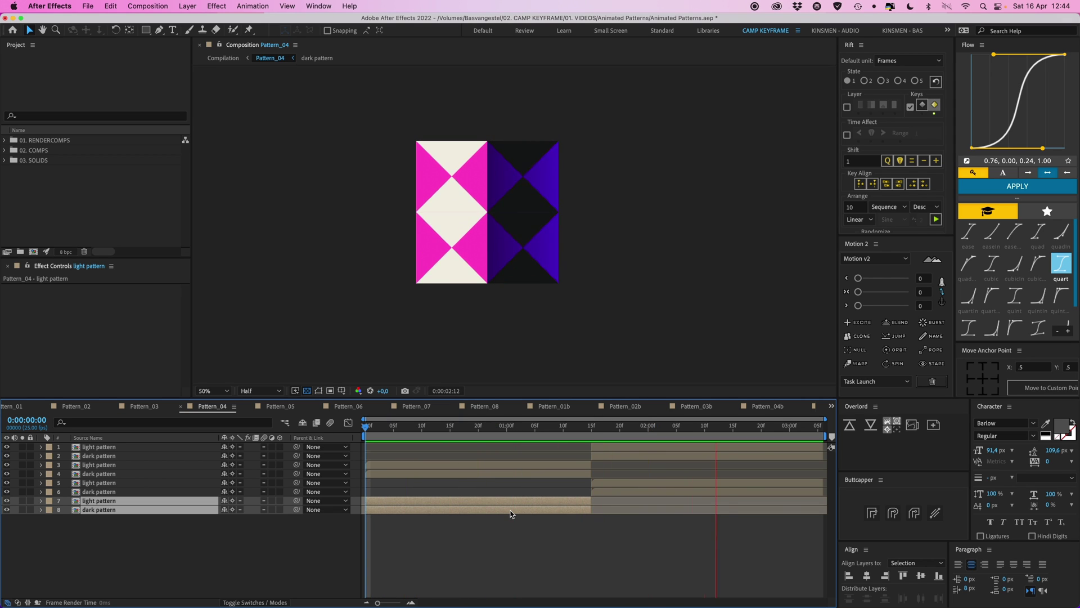
{"action": "key", "text": "space"}
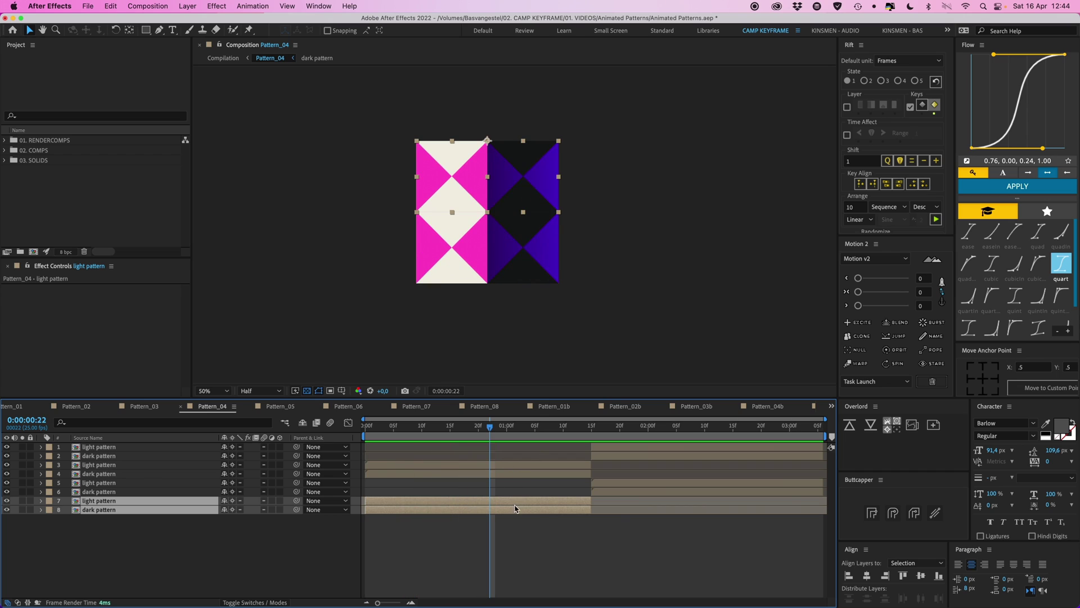
- Swap the columns of the bottom first-half copies, placing light pattern over the right half and dark pattern over the left
{"action": "left_click", "coordinate": [513, 519]}
{"action": "left_click", "coordinate": [513, 503]}
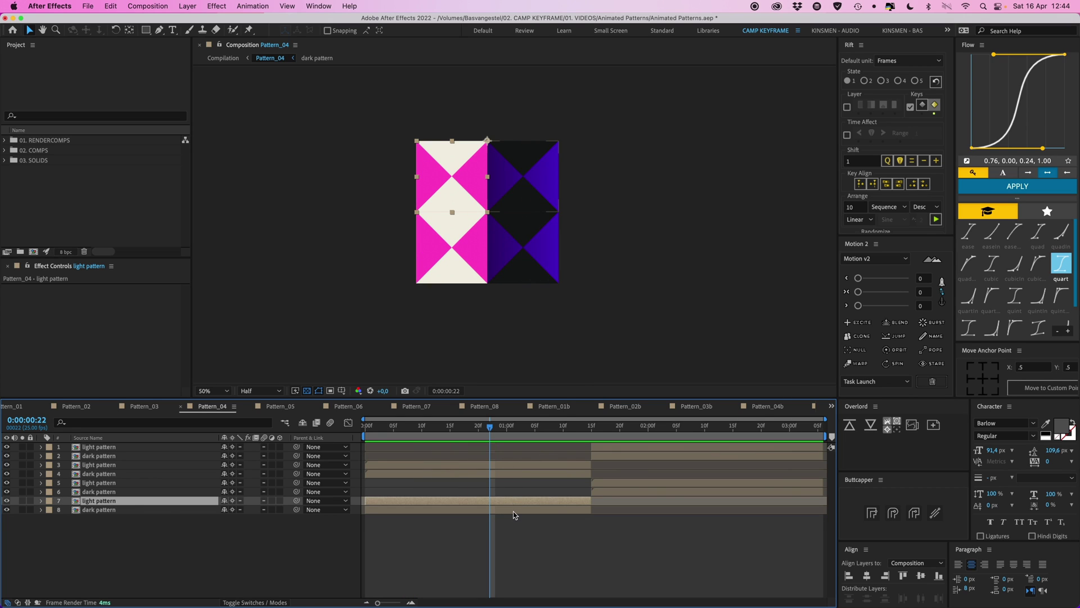
{"action": "scroll", "coordinate": [482, 169], "scroll_direction": "up", "scroll_amount": 2}
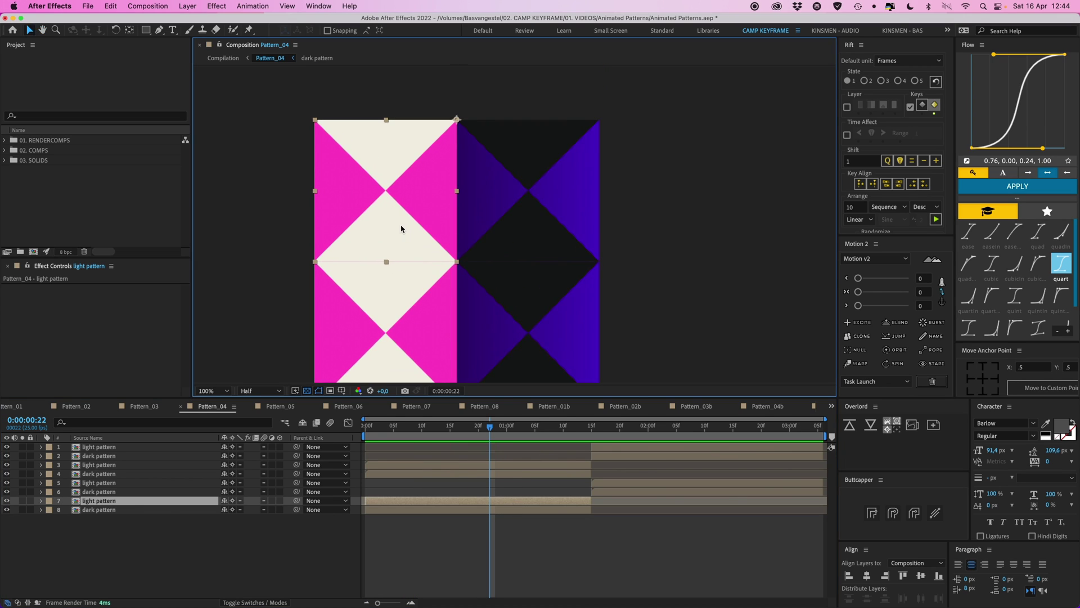
{"action": "left_click_drag", "start_coordinate": [400, 230], "coordinate": [351, 228]}
{"action": "left_click", "coordinate": [487, 510]}
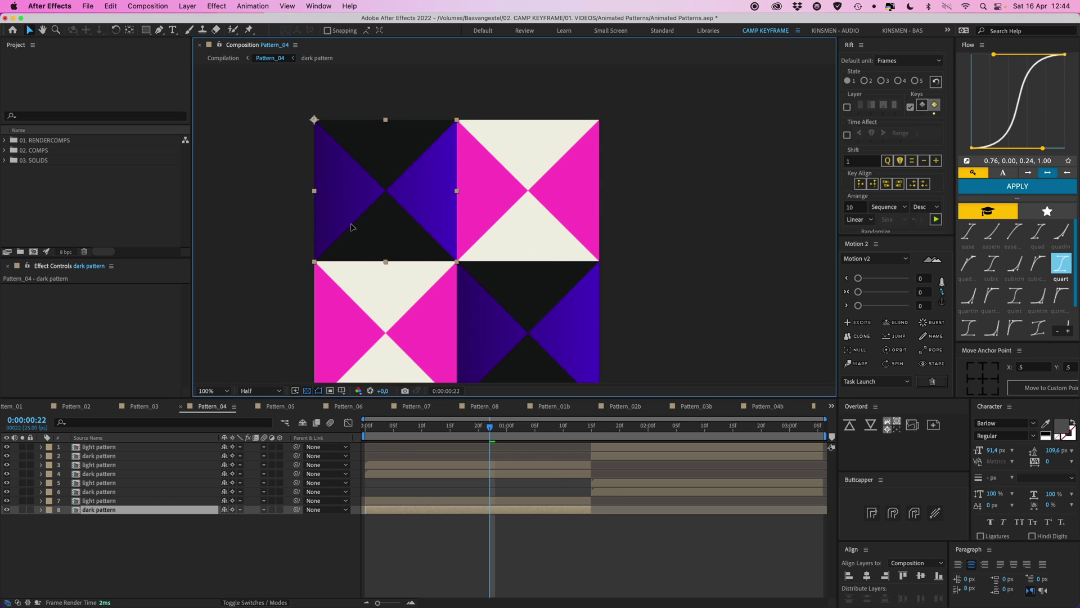
- Swap the columns of the second-half copies in layers 5 and 6, light pattern right and dark pattern left, and play from the start
{"action": "left_click", "coordinate": [612, 431]}
{"action": "left_click", "coordinate": [615, 484]}
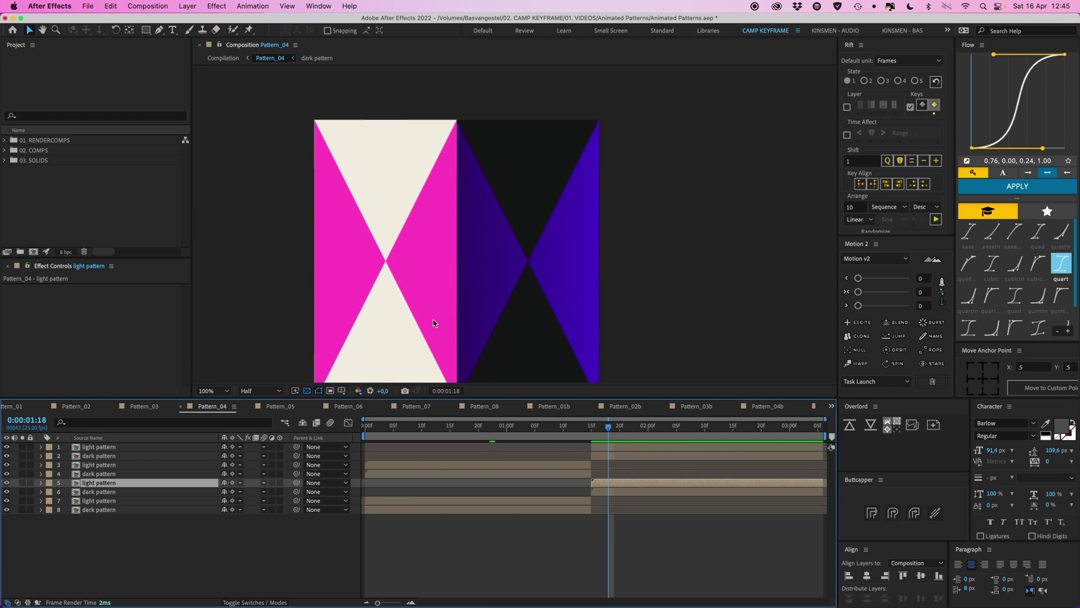
{"action": "left_click_drag", "start_coordinate": [644, 430], "coordinate": [762, 435]}
{"action": "left_click_drag", "start_coordinate": [390, 272], "coordinate": [533, 278]}
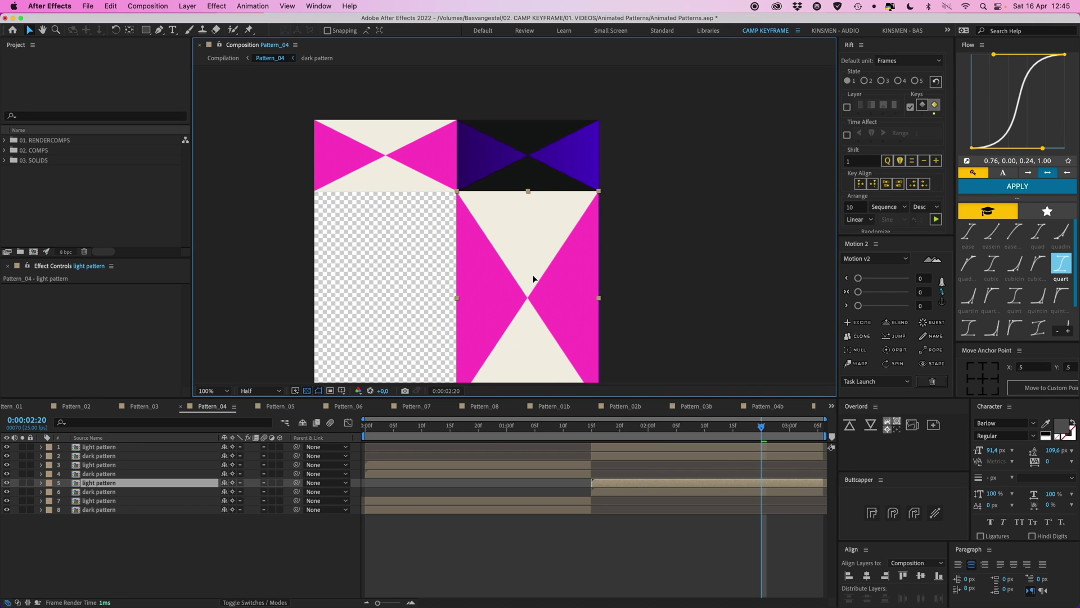
{"action": "left_click", "coordinate": [625, 491]}
{"action": "left_click_drag", "start_coordinate": [541, 332], "coordinate": [393, 317]}
{"action": "left_click", "coordinate": [557, 560]}
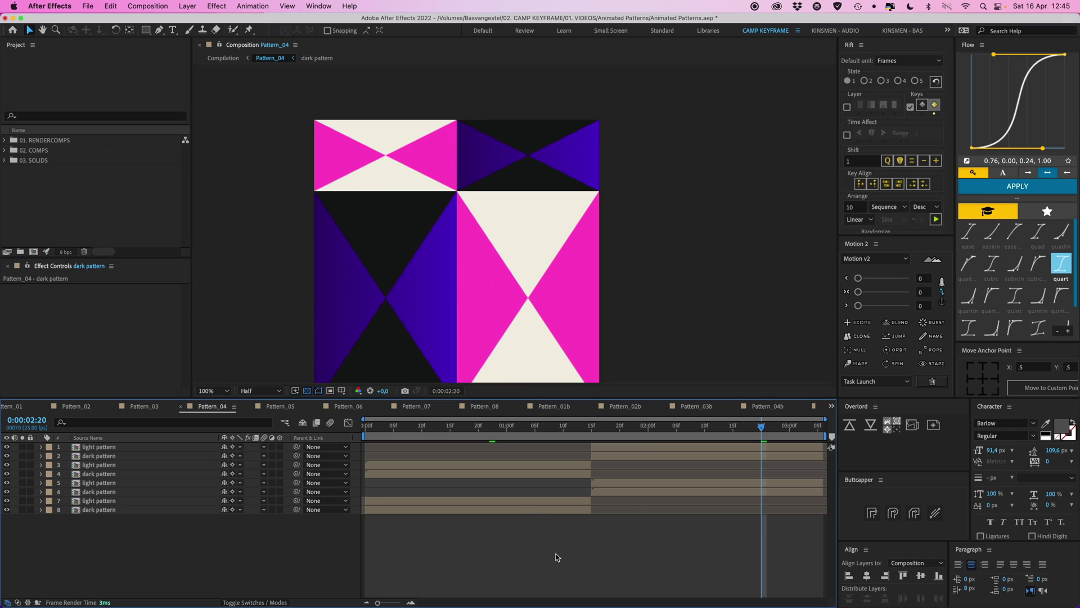
{"action": "key", "text": "comma"}
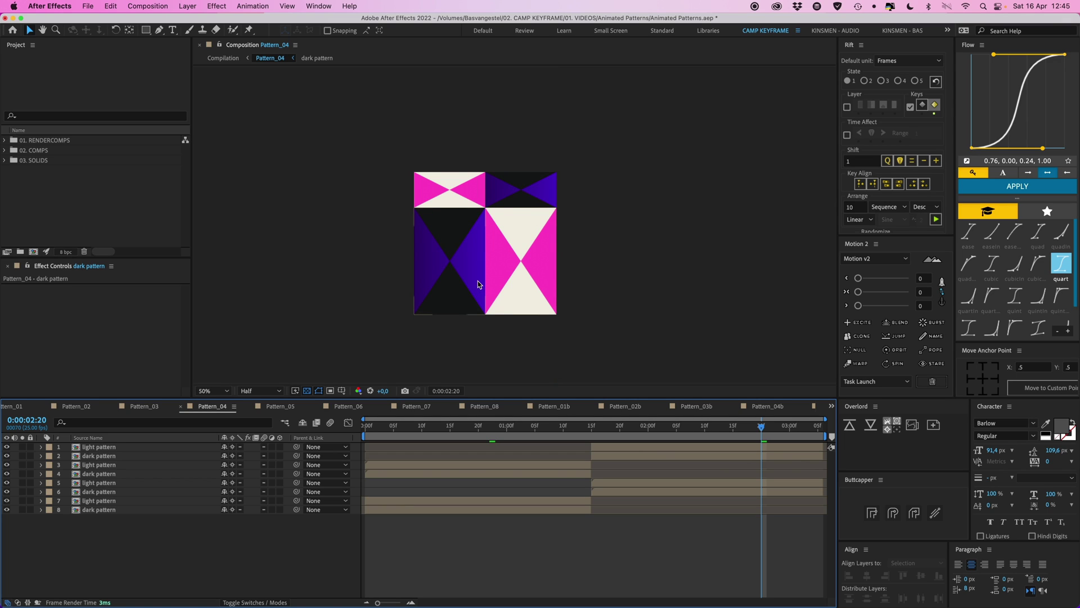
{"action": "left_click_drag", "start_coordinate": [610, 430], "coordinate": [365, 432]}
{"action": "key", "text": "space"}
{"action": "key", "text": "space"}
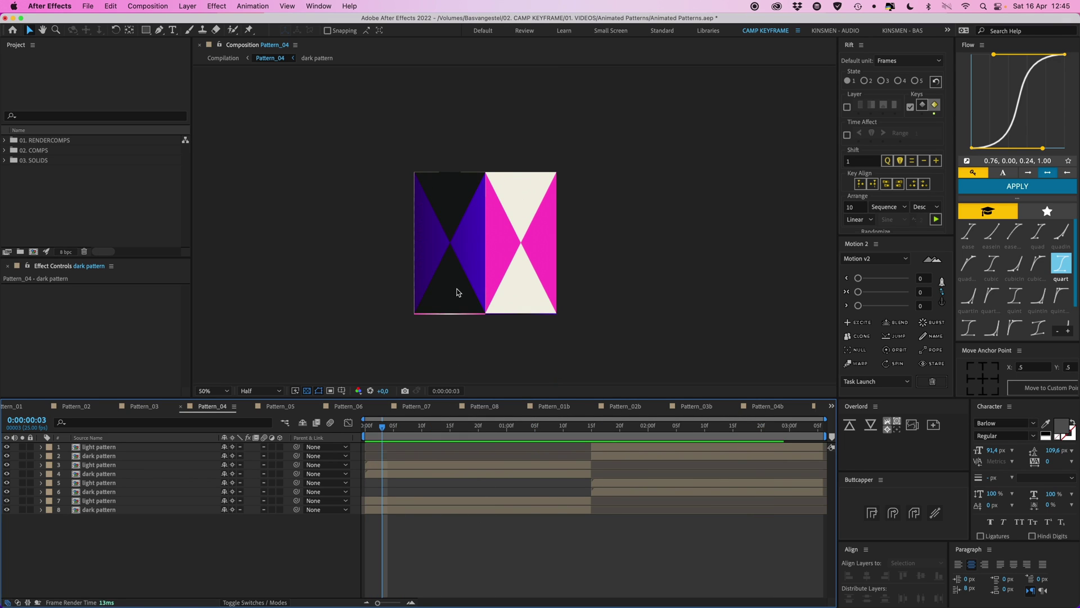
- Examine the light and dark columns of Pattern_04 up close at 0:00:00:03 and preview the loop
{"action": "left_click", "coordinate": [457, 286]}
{"action": "left_click", "coordinate": [494, 519]}
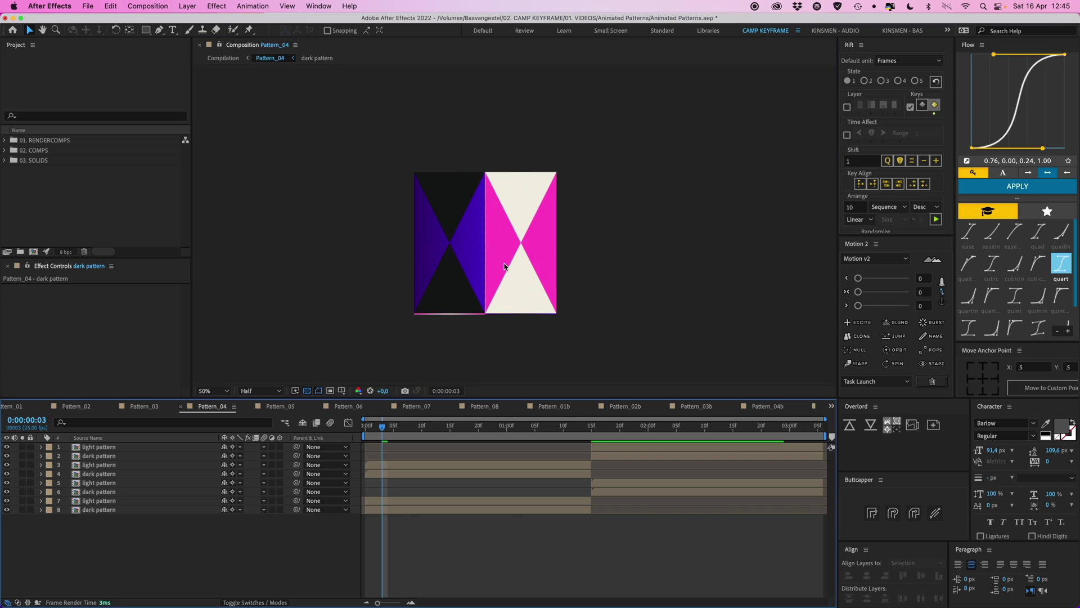
{"action": "left_click", "coordinate": [517, 293]}
{"action": "left_click", "coordinate": [594, 595]}
{"action": "key", "text": "period"}
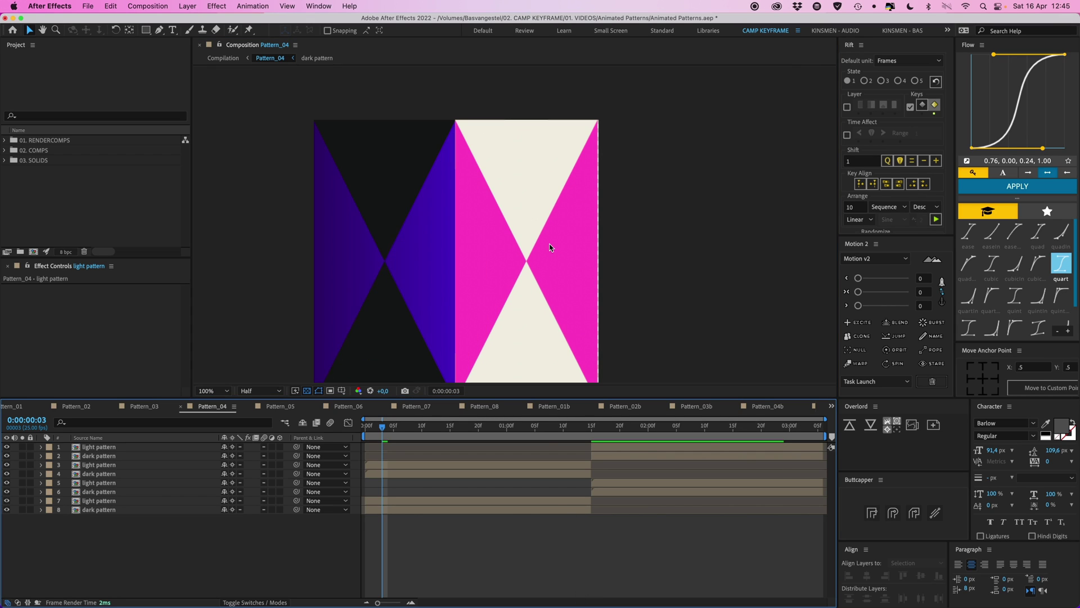
{"action": "left_click", "coordinate": [556, 243]}
{"action": "left_click", "coordinate": [394, 274]}
{"action": "left_click", "coordinate": [653, 272]}
{"action": "key", "text": "comma"}
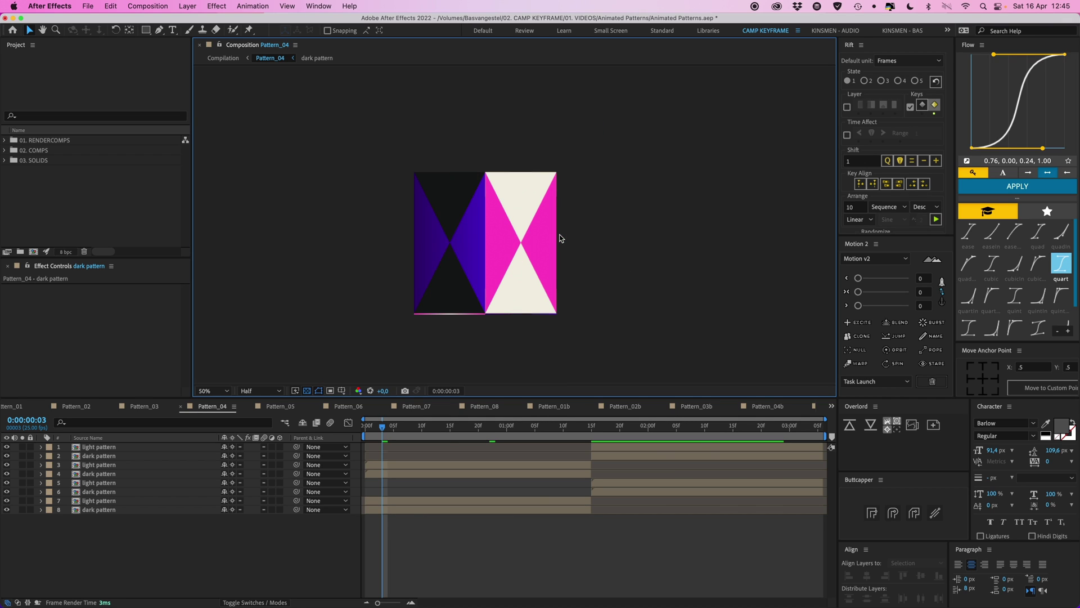
{"action": "key", "text": "space"}
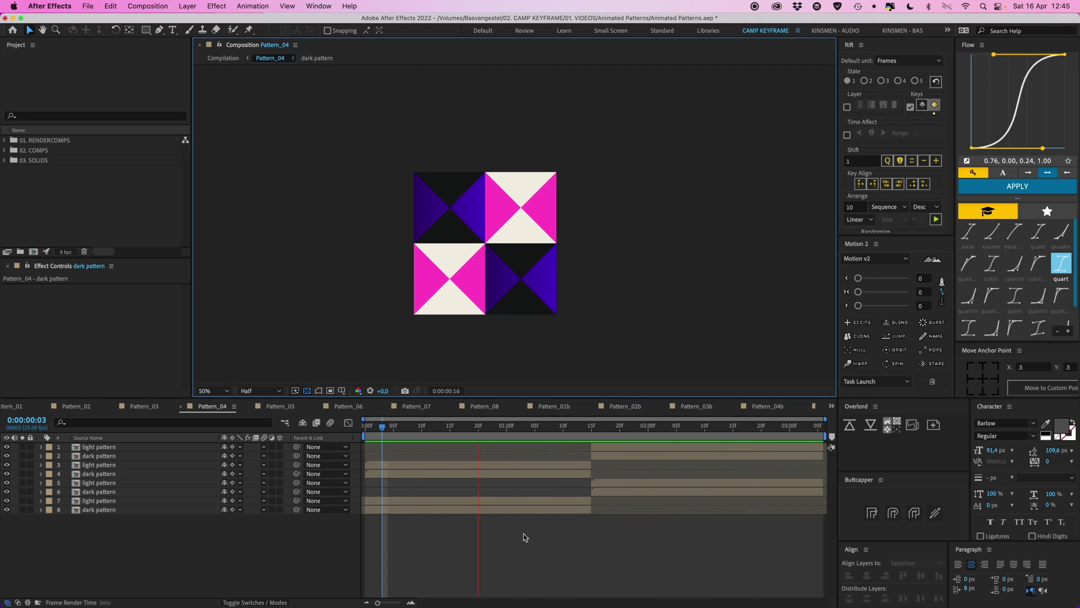
{"action": "key", "text": "space"}
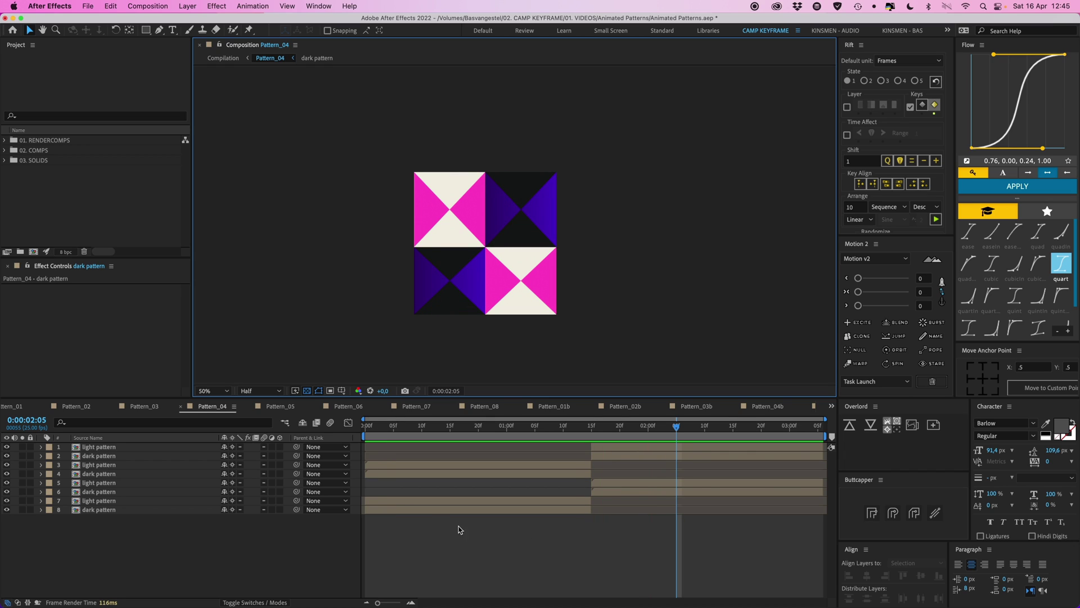
- Look at the static Pattern_05 composition and preview its animated version, Pattern_05b
{"action": "left_click", "coordinate": [288, 406]}
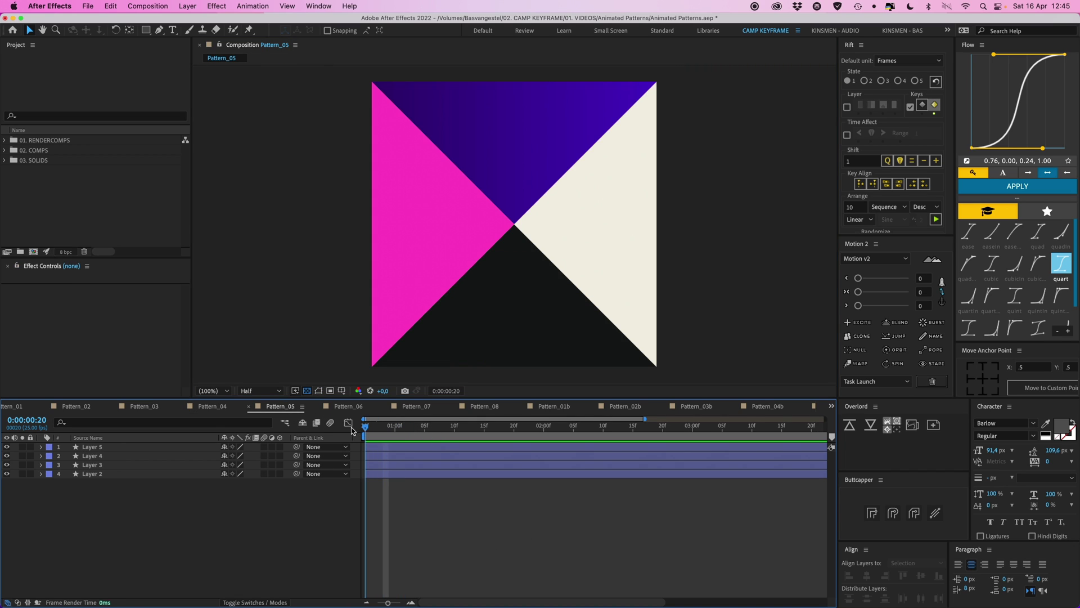
{"action": "left_click", "coordinate": [788, 410]}
{"action": "left_click", "coordinate": [819, 409]}
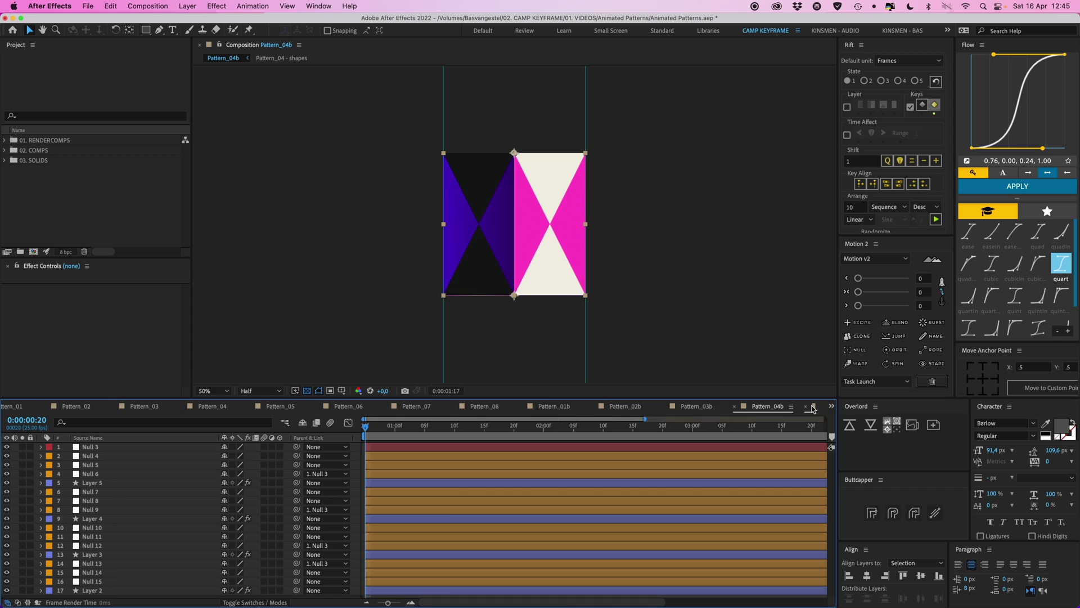
{"action": "key", "text": "comma"}
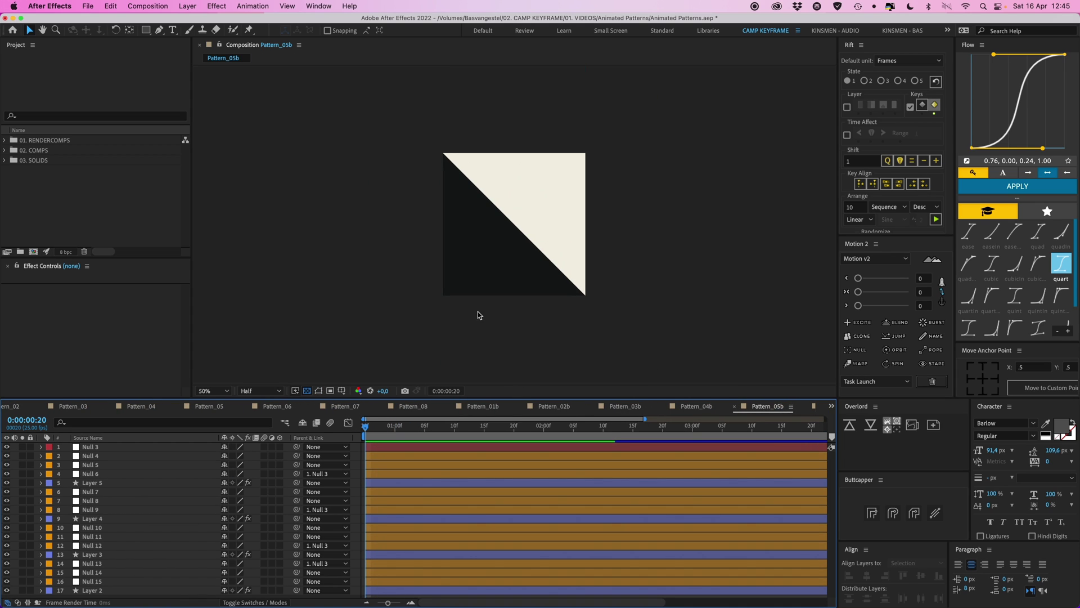
{"action": "key", "text": "space"}
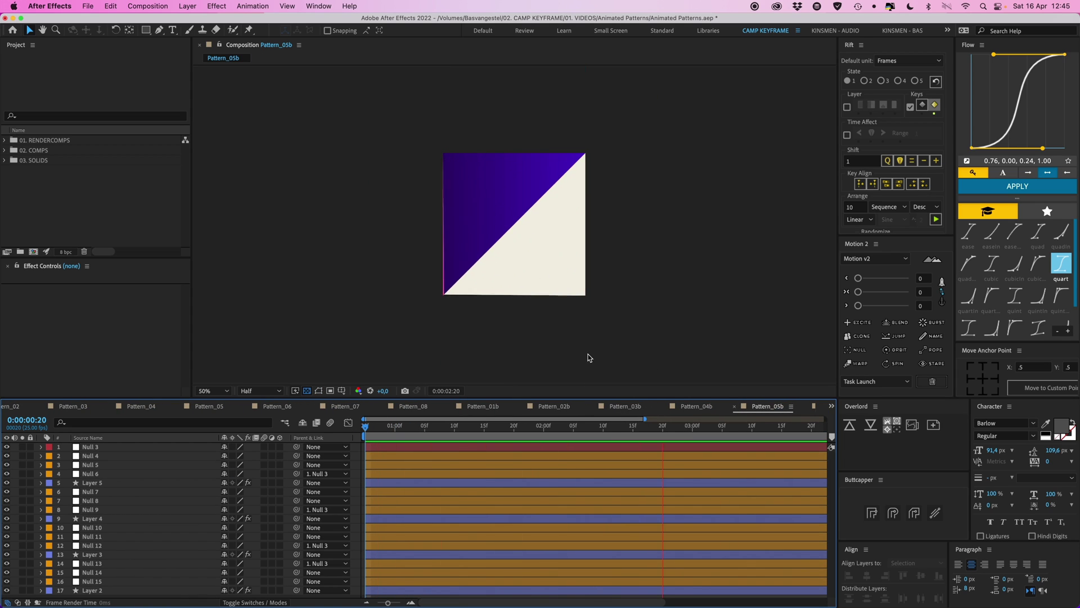
- Preview the animated triangle pattern in Pattern_06b from the start of its timeline
{"action": "left_click", "coordinate": [816, 406]}
{"action": "left_click", "coordinate": [384, 427]}
{"action": "key", "text": "space"}
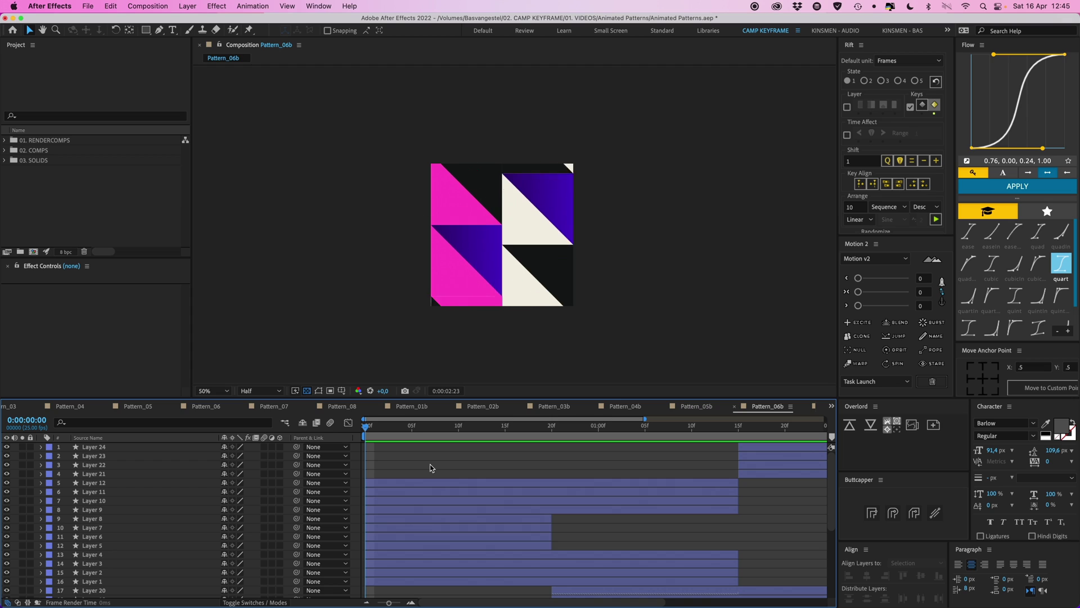
{"action": "key", "text": "space"}
- Preview the Pattern_07b and Pattern_08b animations, moving Pattern_08b's playhead back to an earlier time for playback
{"action": "left_click", "coordinate": [814, 406]}
{"action": "key", "text": "space"}
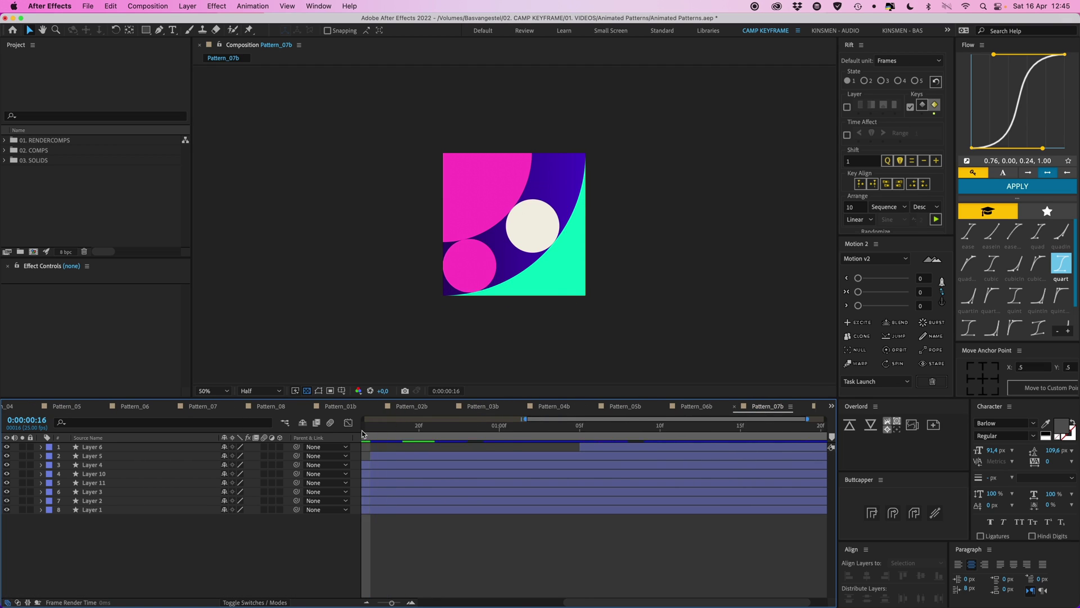
{"action": "key", "text": "space"}
{"action": "left_click", "coordinate": [816, 406]}
{"action": "left_click_drag", "start_coordinate": [450, 428], "coordinate": [357, 445]}
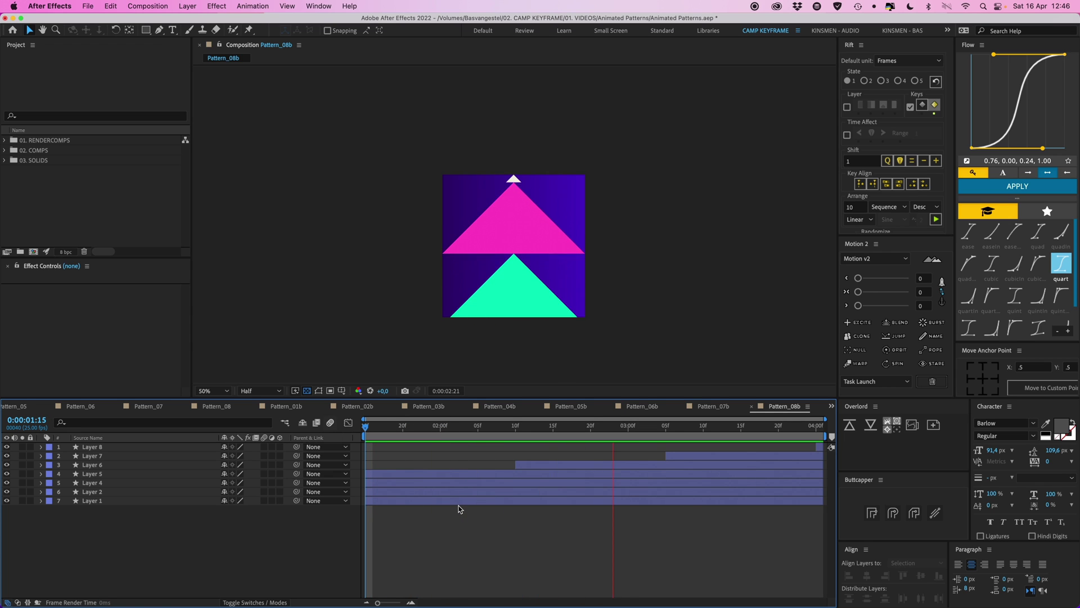